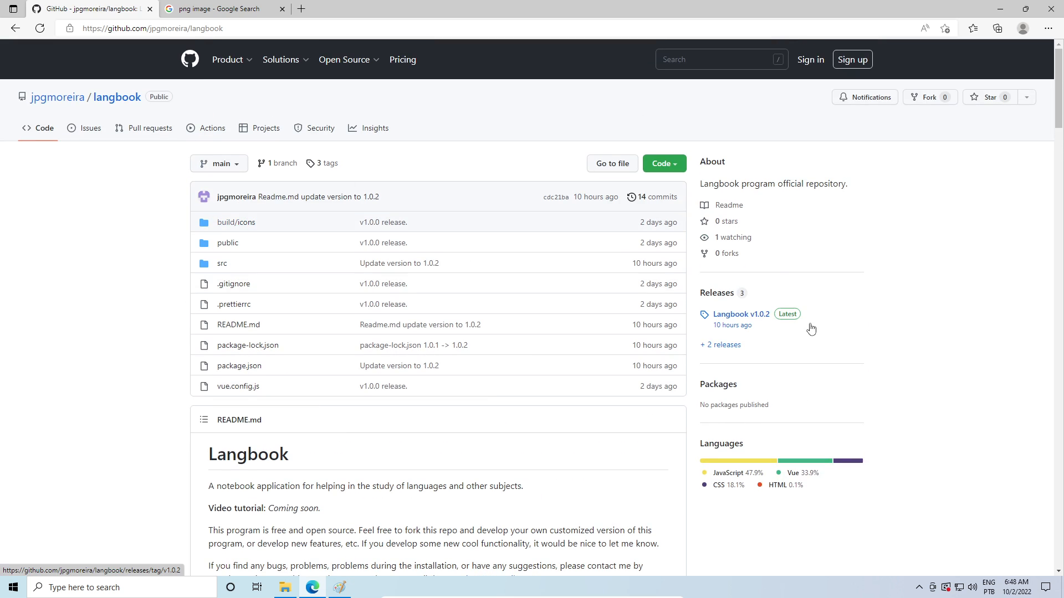
Step: Review the Langbook repository's README, including the Windows and Linux download links and the build-from-source instructions
scroll(693, 430, down, 5)
scroll(630, 433, down, 1)
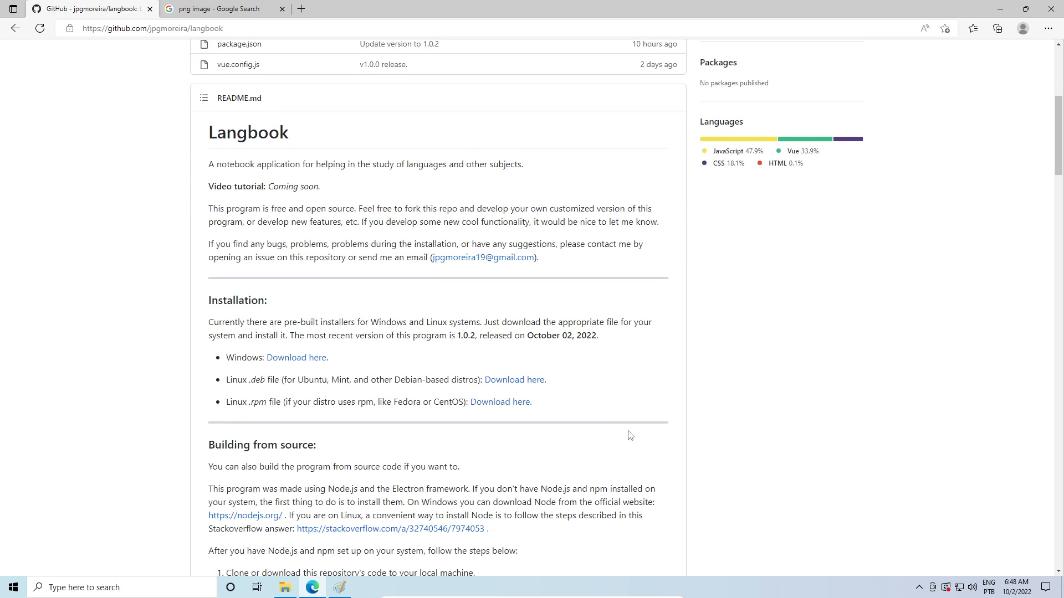
scroll(543, 412, down, 2)
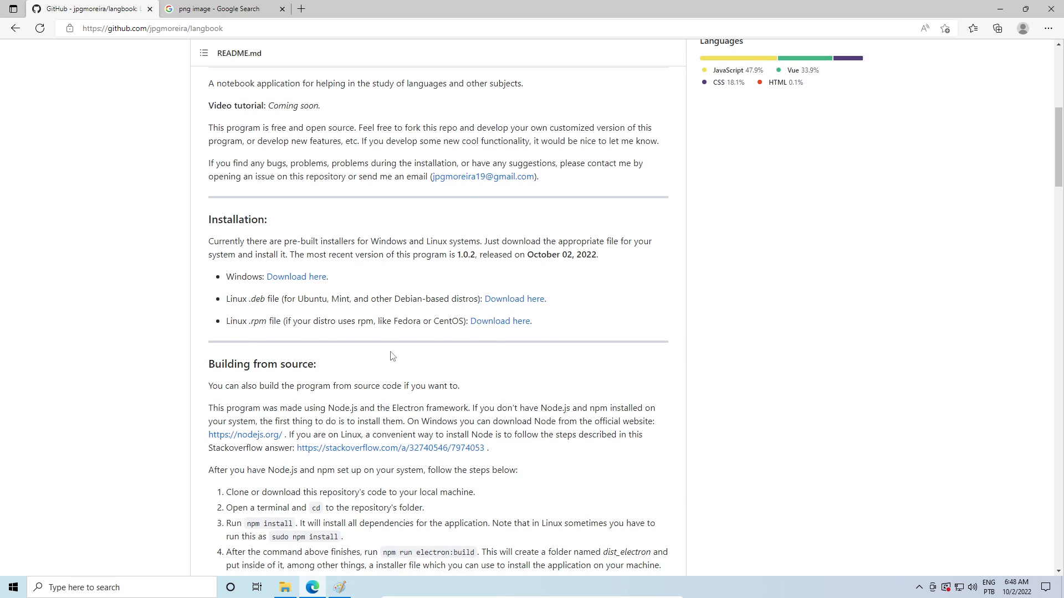
scroll(392, 357, up, 3)
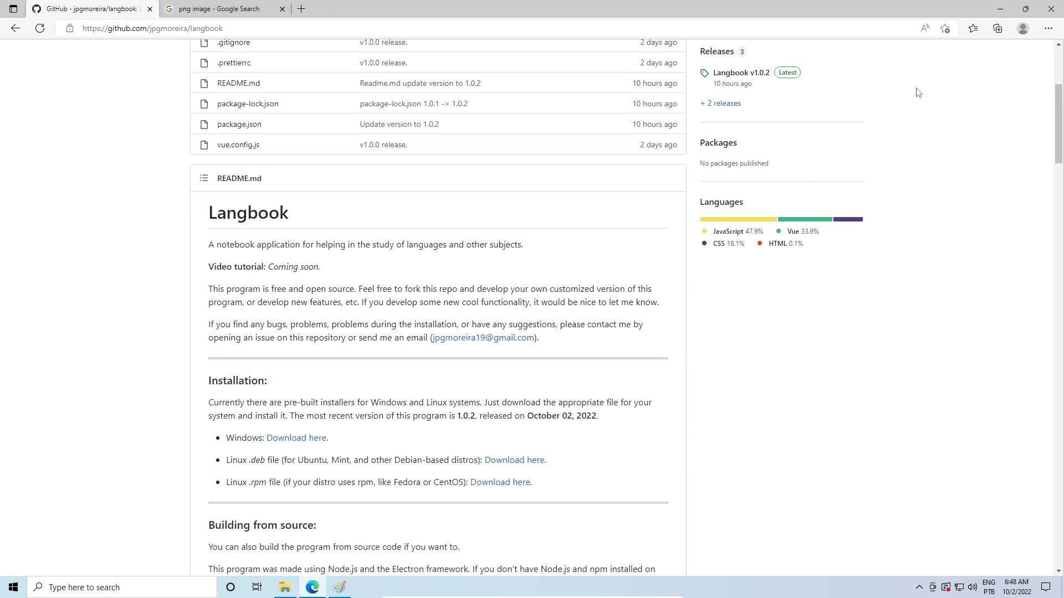
Step: Compare the installed version shown in Langbook's About information with the latest version named in the README's Installation section
click(999, 9)
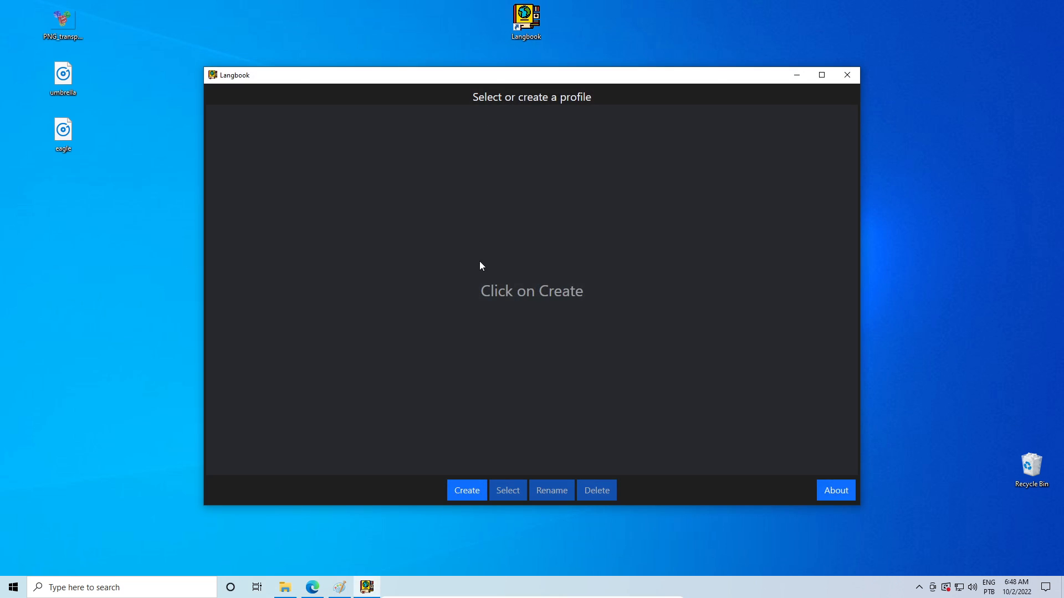
click(831, 491)
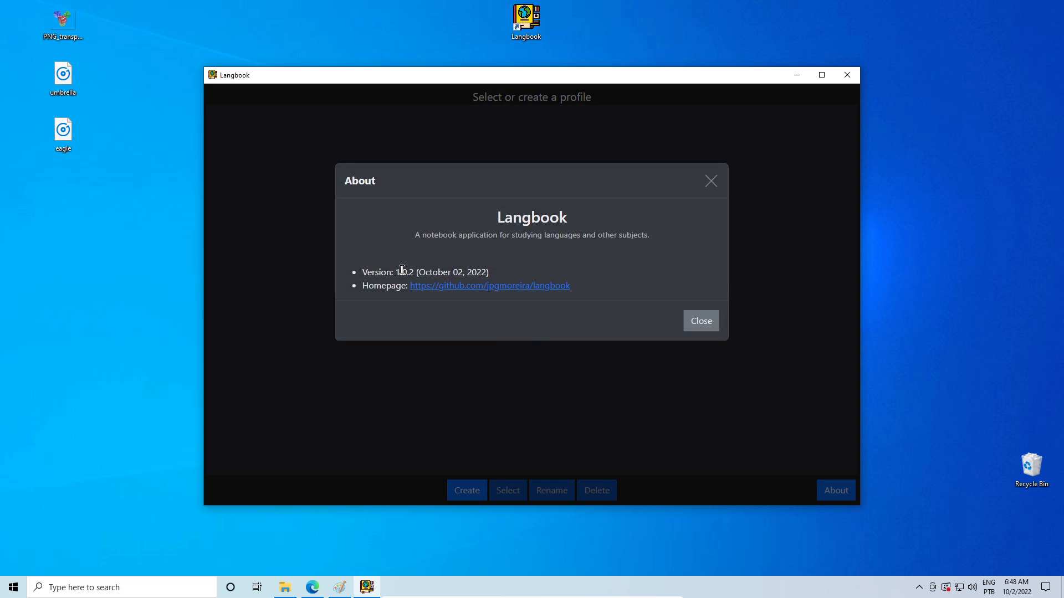
click(691, 325)
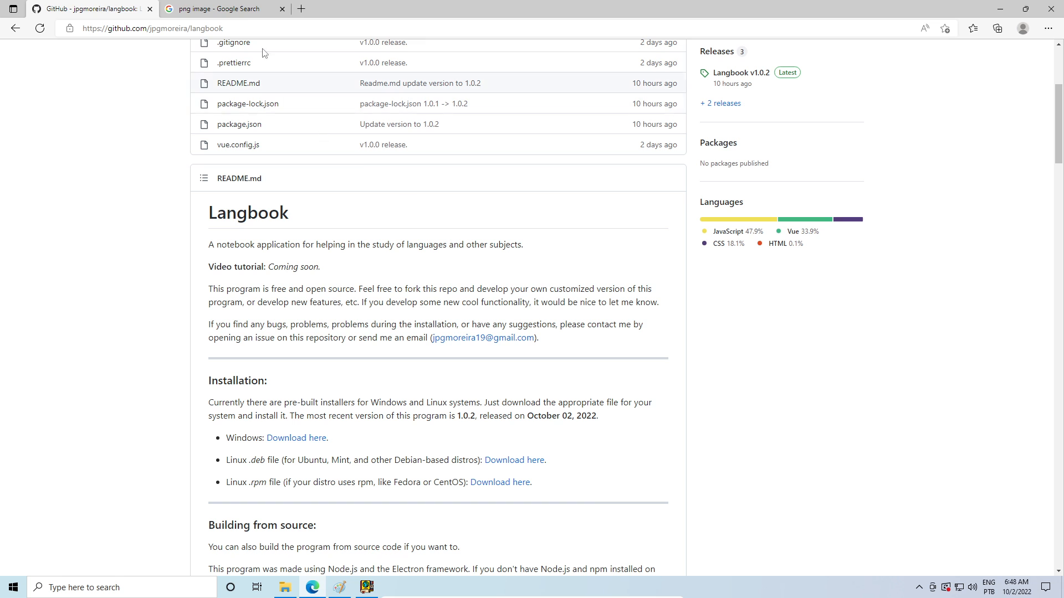
scroll(250, 302, down, 2)
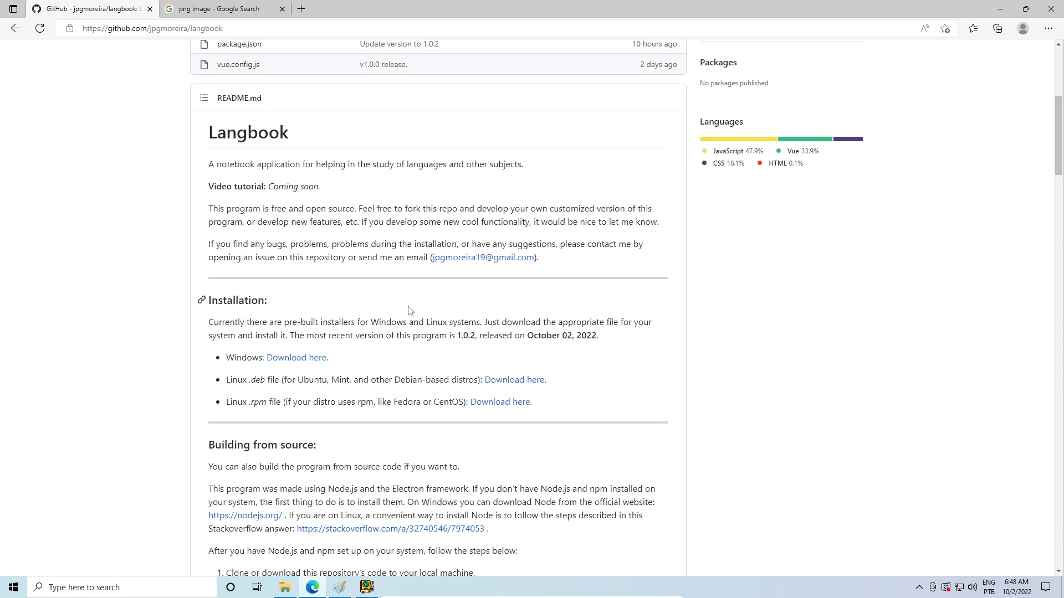
drag(456, 336, 477, 336)
click(1000, 9)
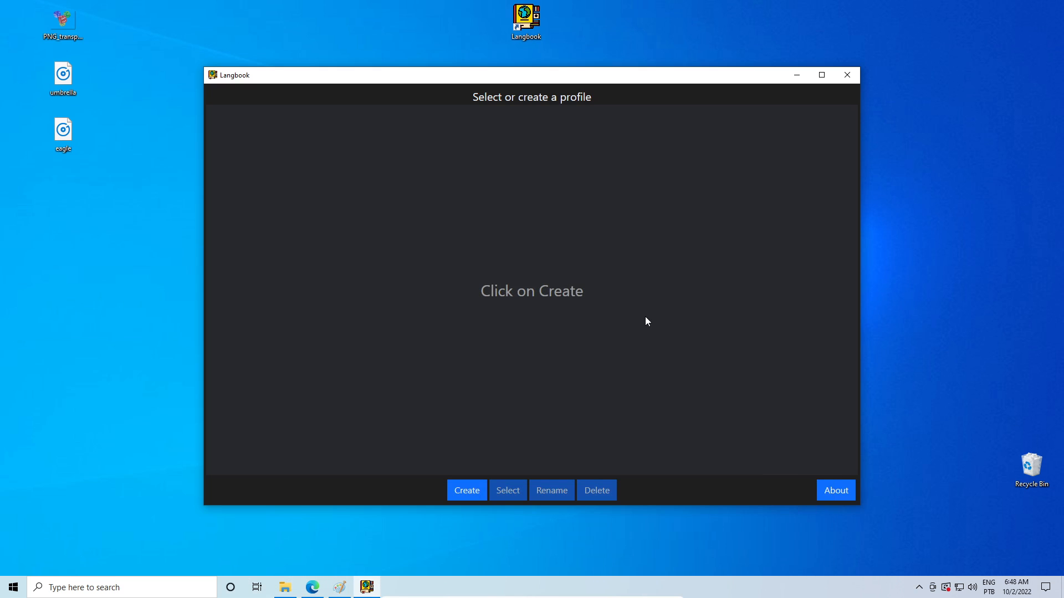
Step: Create a new Langbook profile named profile1
click(474, 491)
text(profile1)
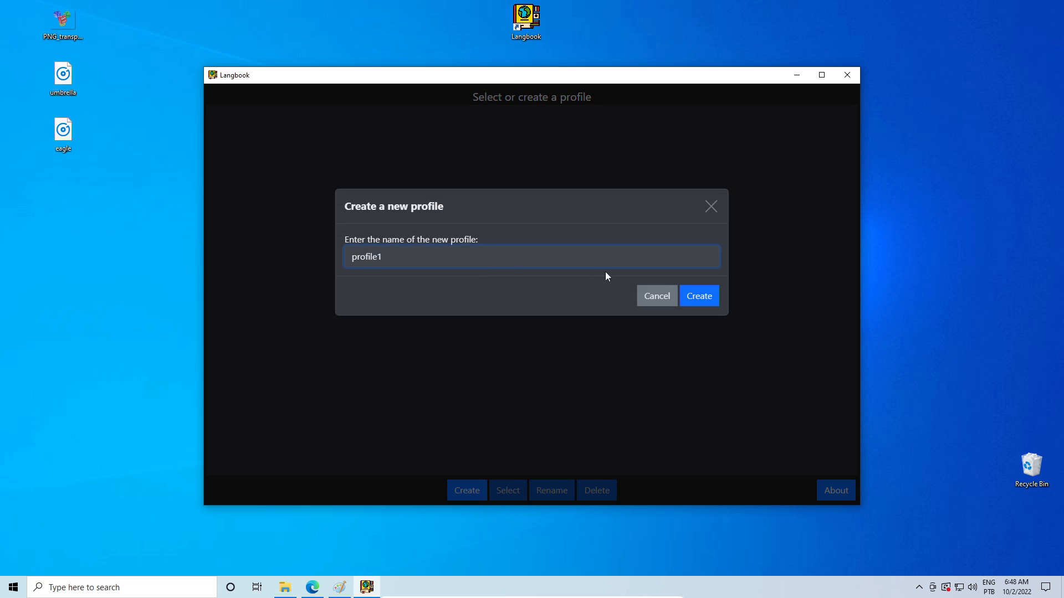
click(696, 295)
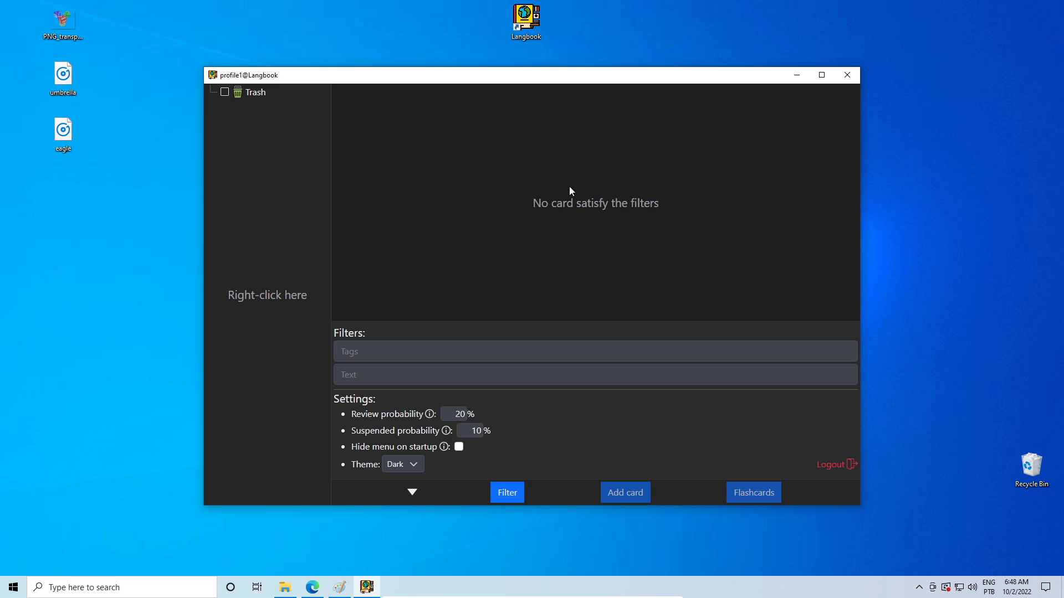
Step: Reposition and enlarge the Langbook window to fill most of the desktop, and widen its session tree pane
drag(530, 83, 444, 41)
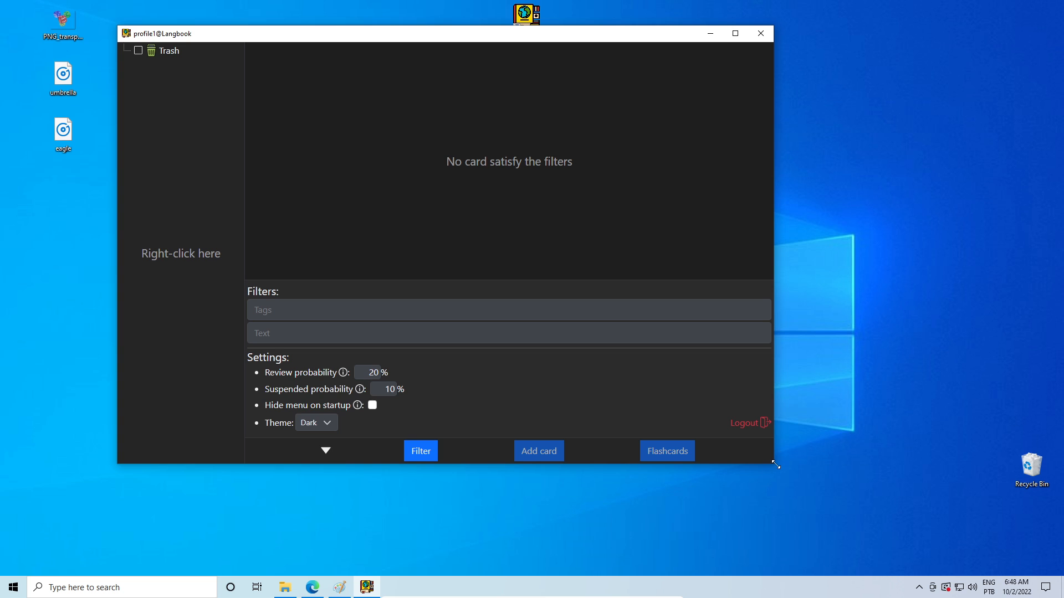
drag(776, 466, 984, 561)
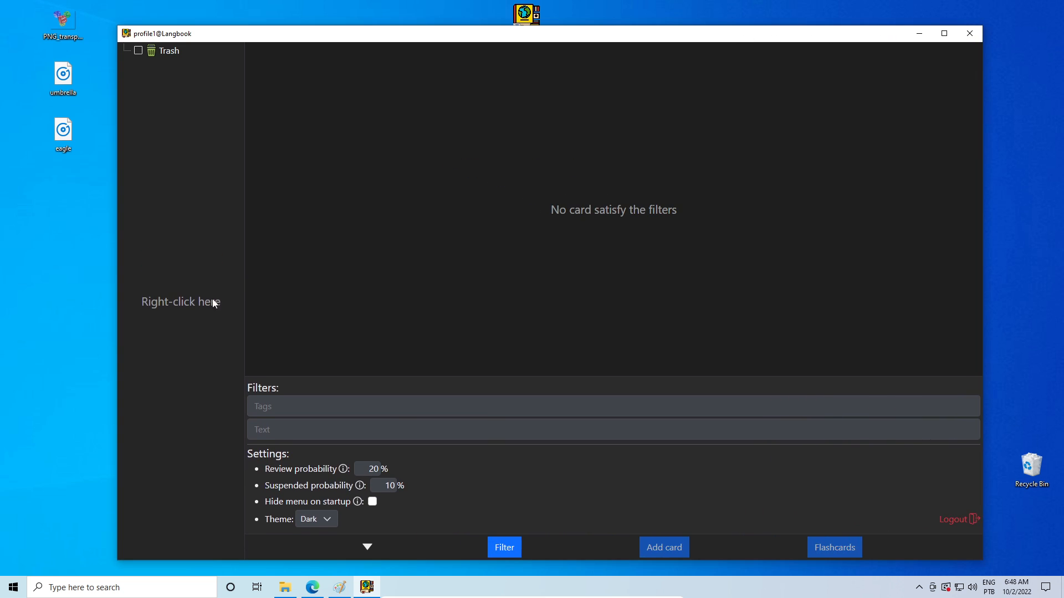
drag(246, 268, 308, 273)
Step: Add a new session to the profile's session tree
right_click(222, 250)
click(237, 260)
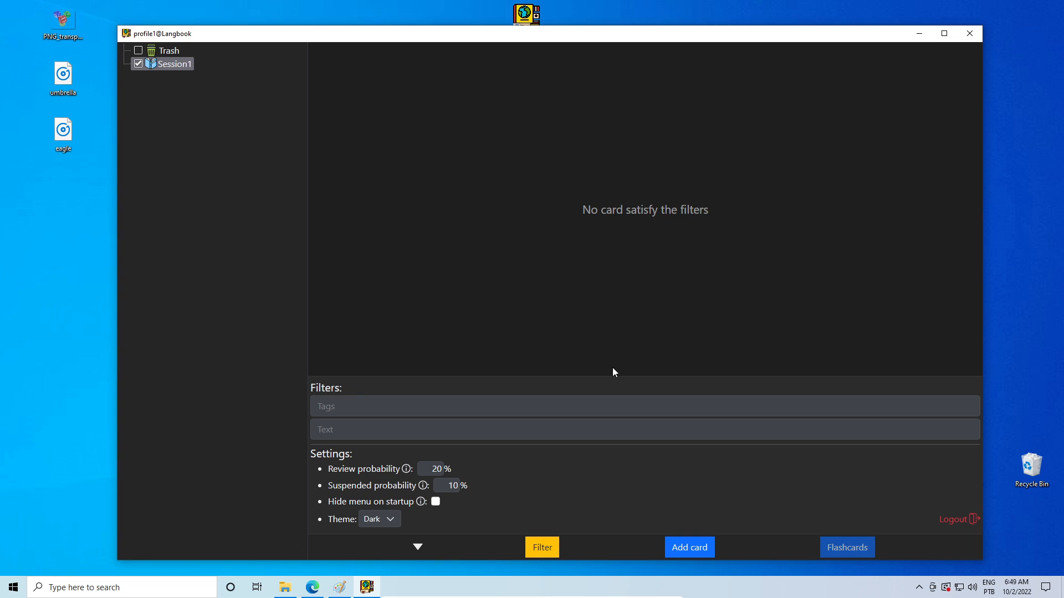
Step: Start a new card in the session and look over its front, back, extra, media, tag and session fields
click(692, 549)
scroll(512, 405, down, 1)
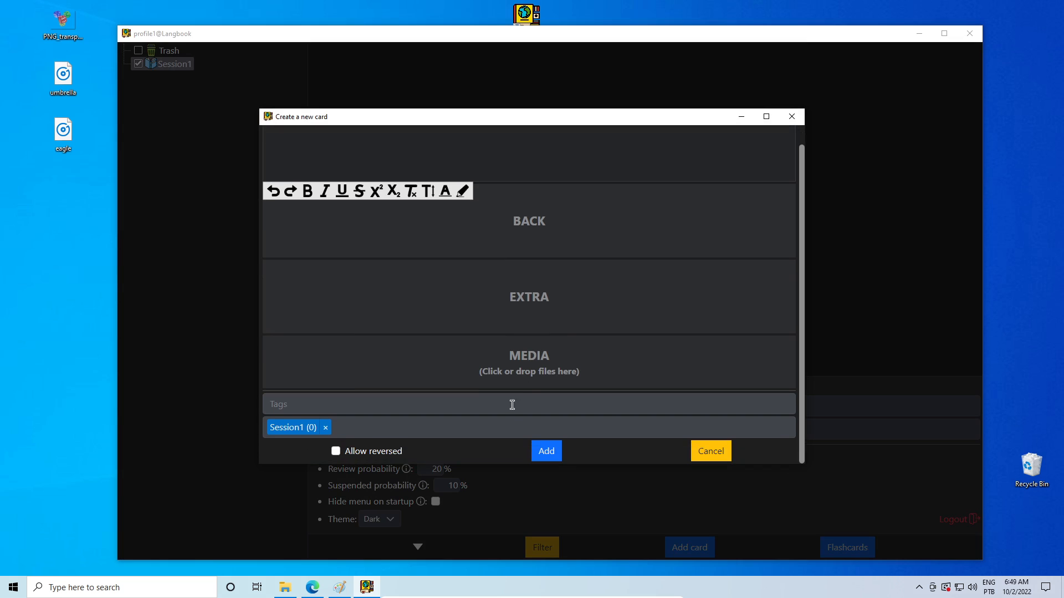
click(486, 458)
scroll(470, 427, up, 1)
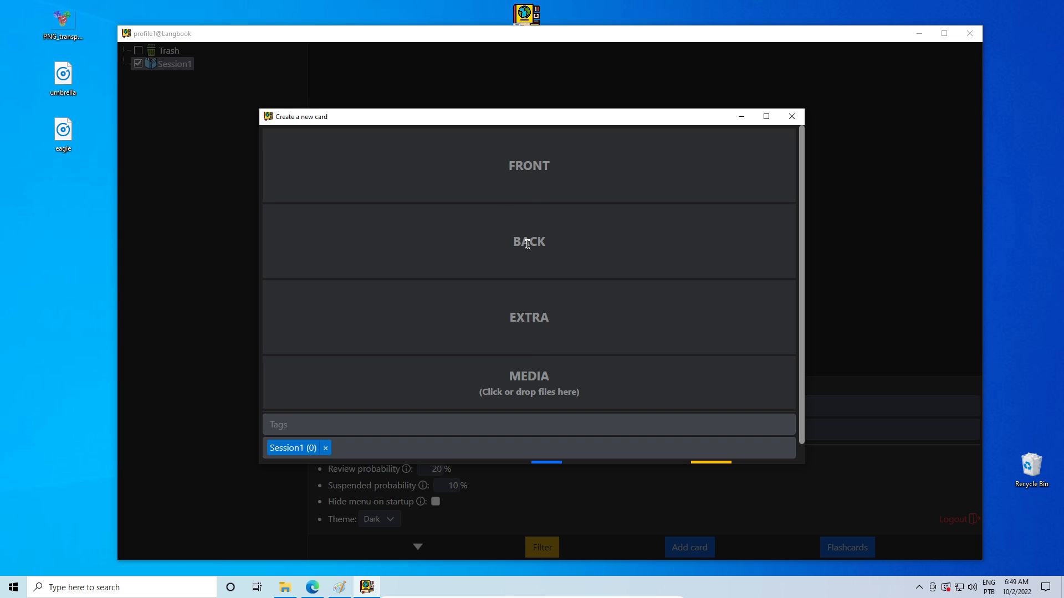
scroll(532, 332, down, 1)
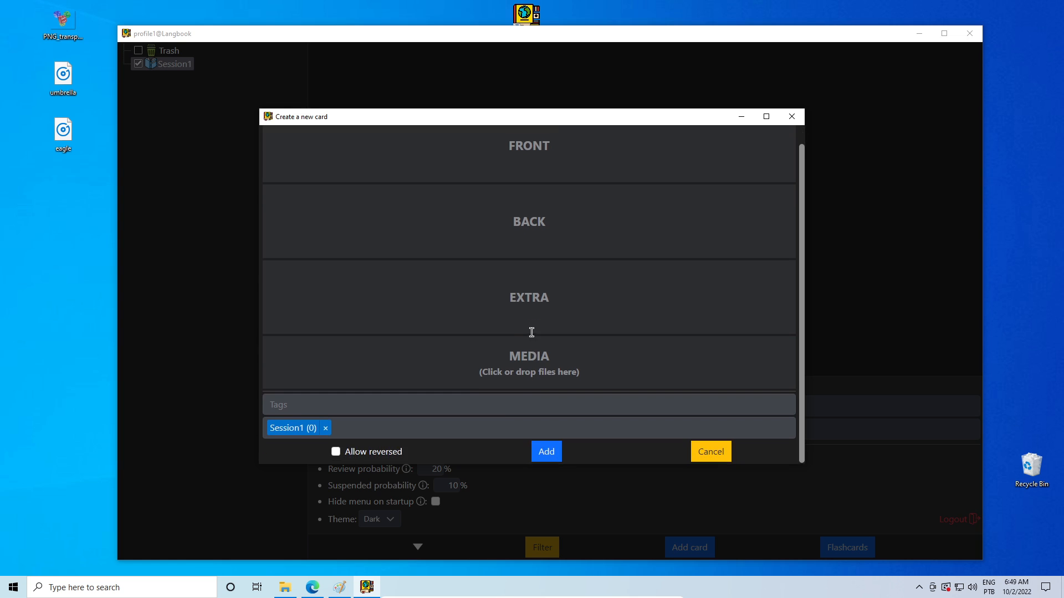
scroll(526, 370, up, 1)
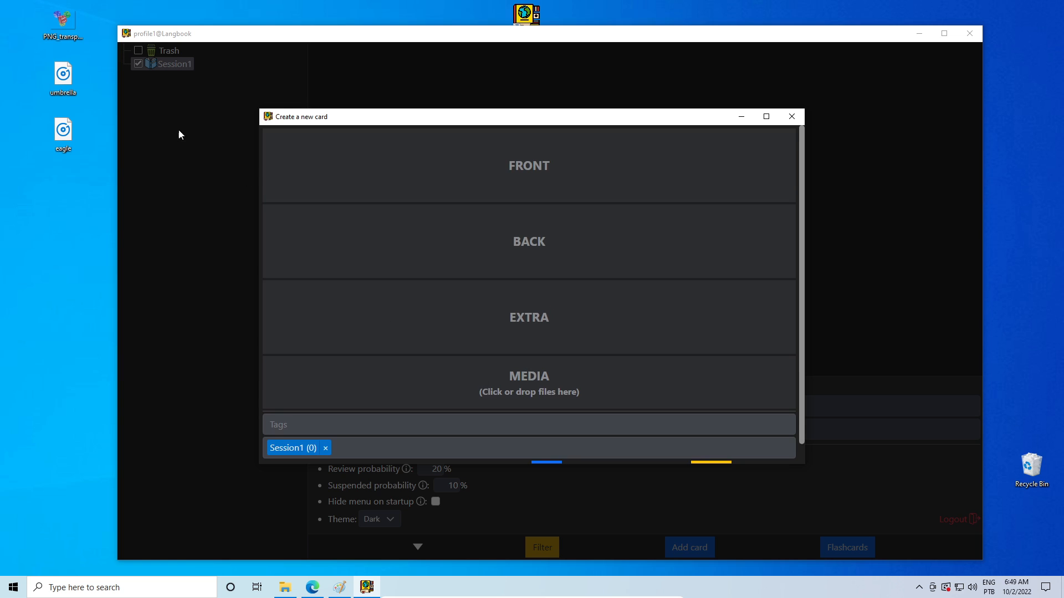
scroll(394, 273, down, 1)
scroll(529, 178, up, 1)
Step: Fill in the card's front with "front1", its back with "brack1" and its extra field with "extra1"
click(530, 173)
text(rfon)
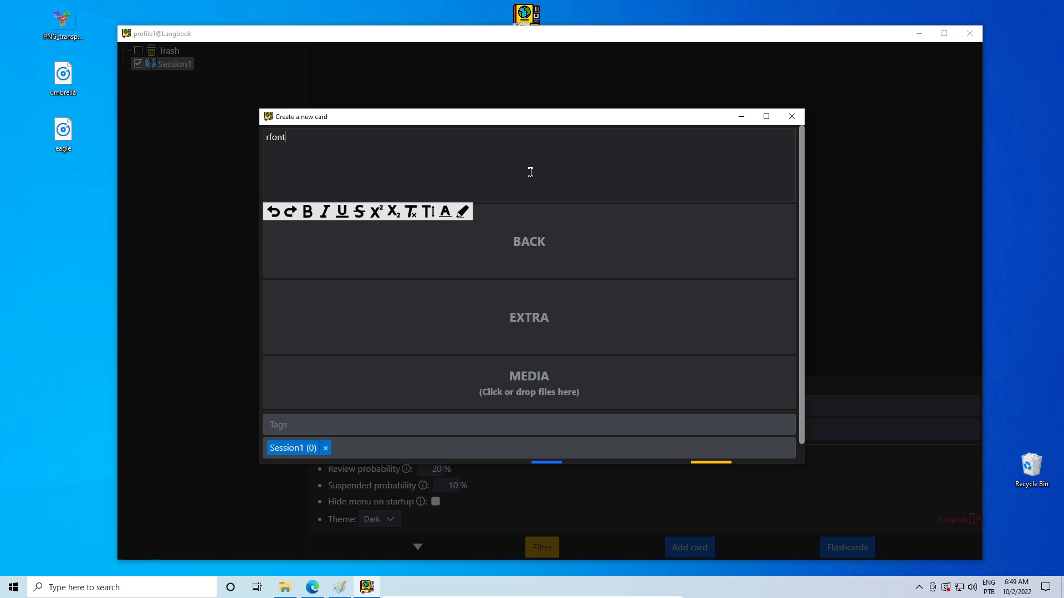
text(t)
key(ctrl+a)
text(front1)
scroll(433, 225, down, 1)
click(436, 234)
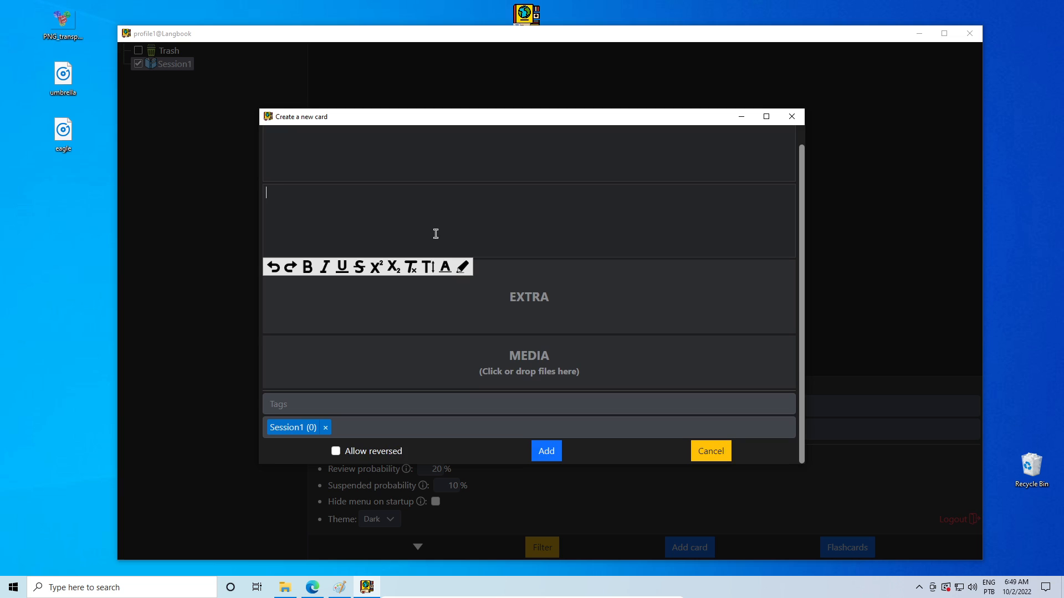
text(brack1)
click(547, 328)
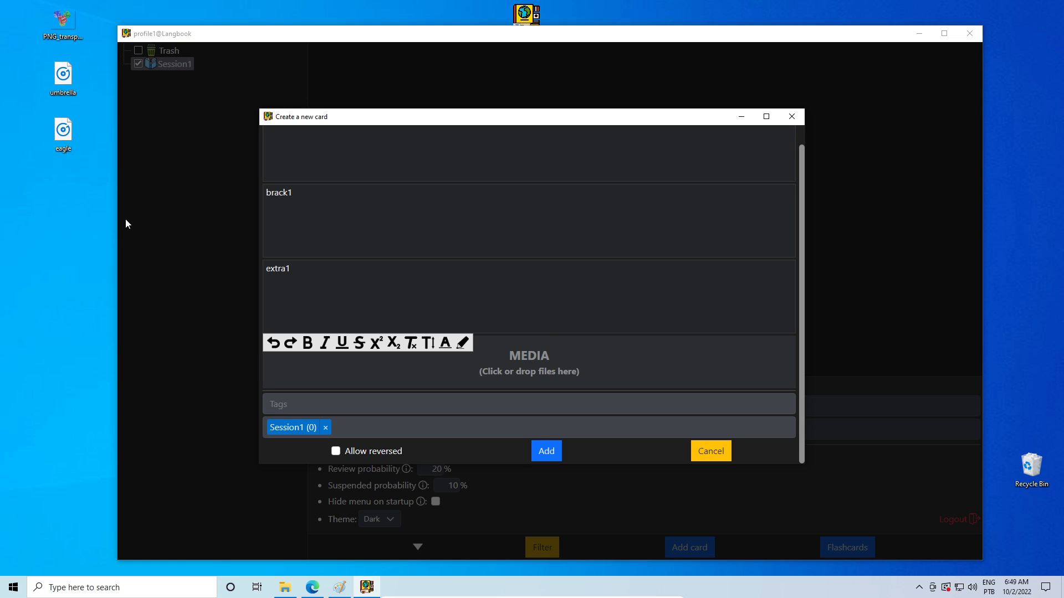
Step: Attach the PNG transparency image and the umbrella and eagle audio files from the desktop as media, and add the card
click(97, 215)
drag(62, 23, 424, 369)
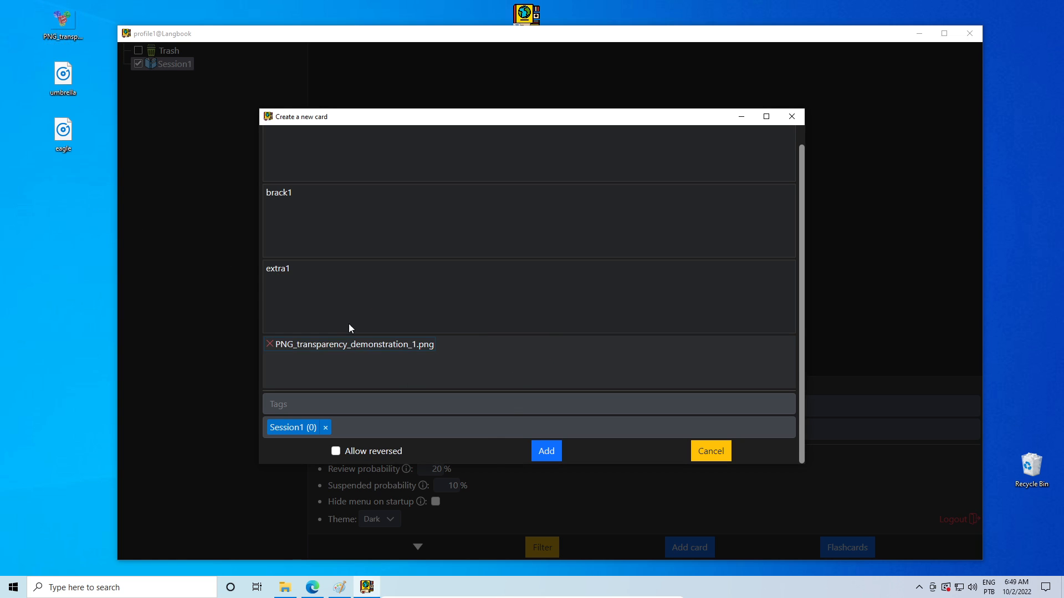
drag(97, 167, 501, 370)
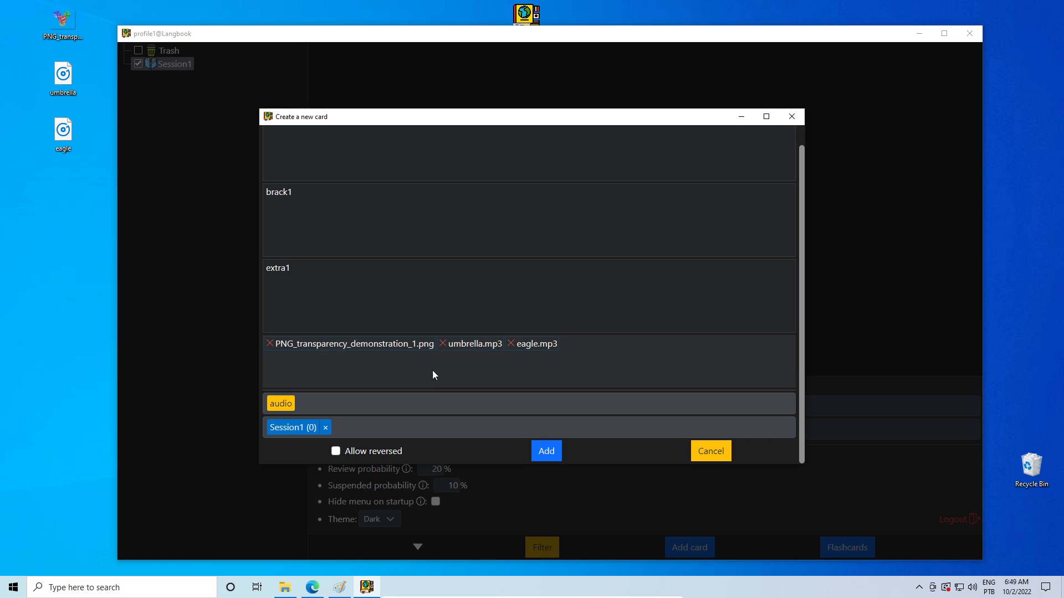
click(545, 452)
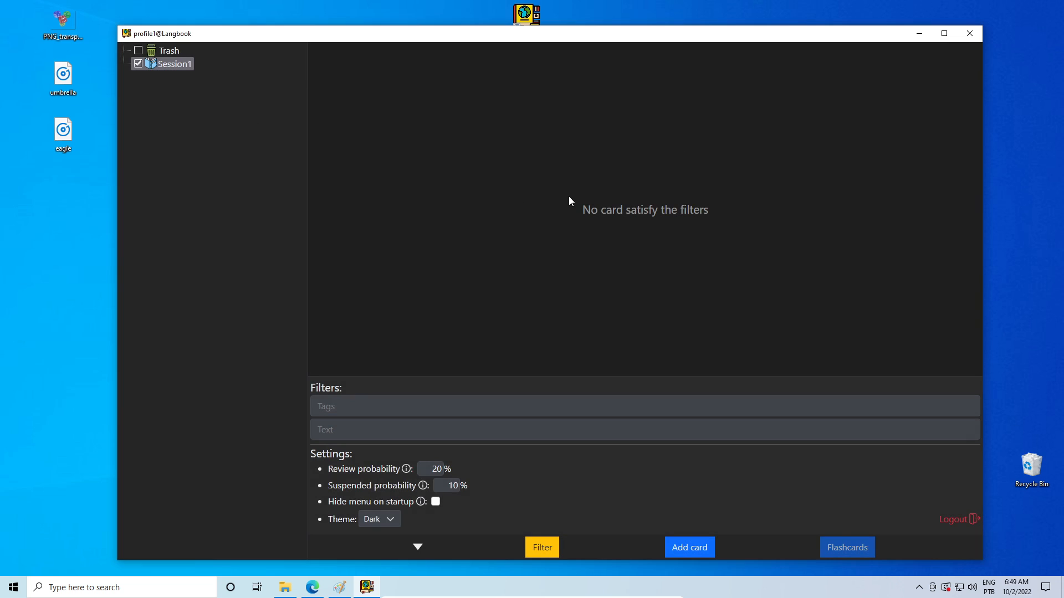
Step: Filter the cards by the checked session and preview the image attached to the listed card
click(557, 547)
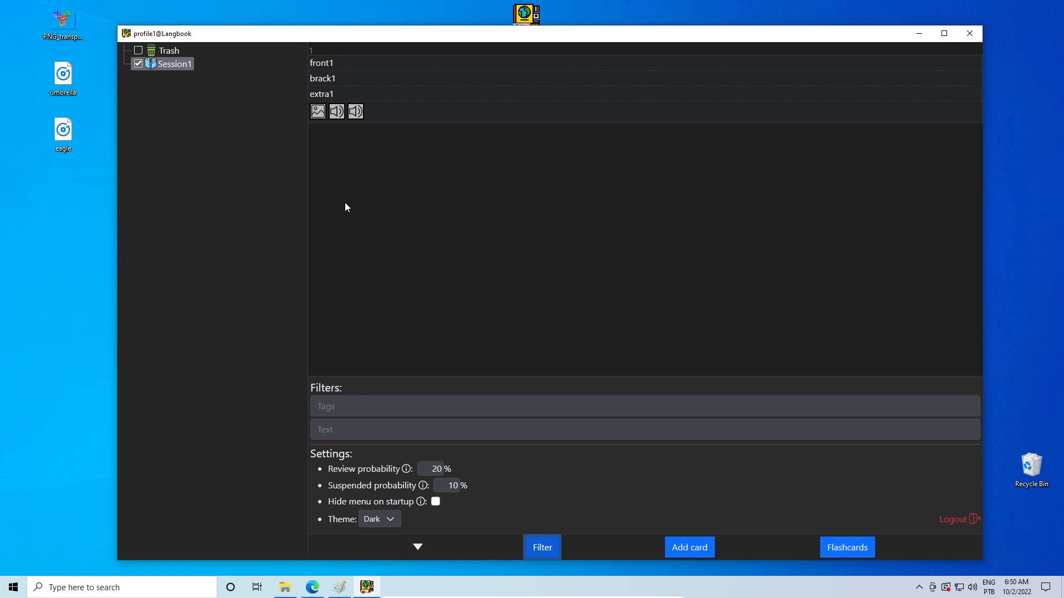
click(319, 117)
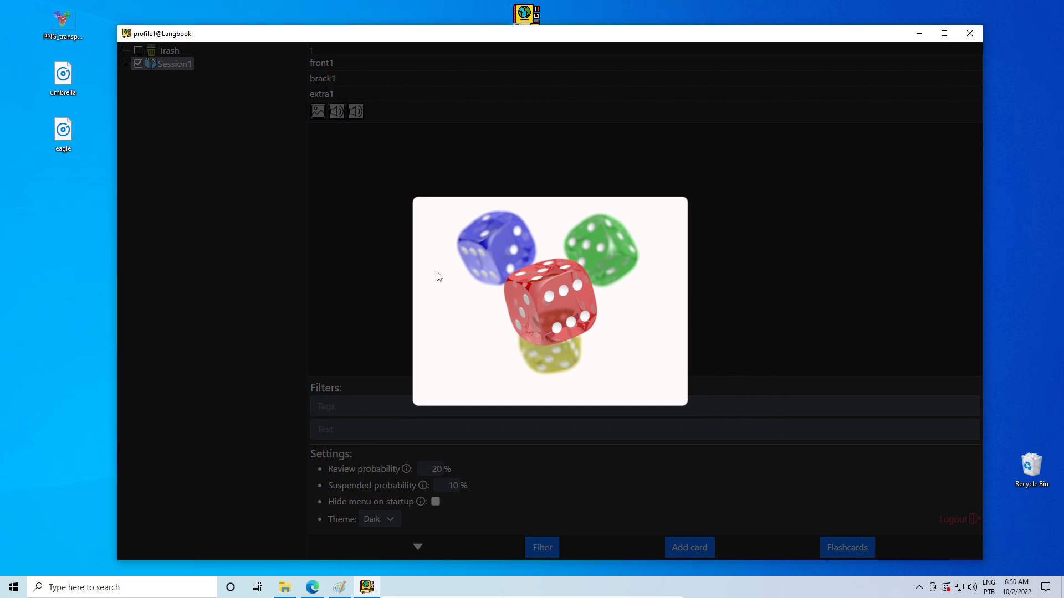
scroll(437, 271, up, 6)
click(872, 270)
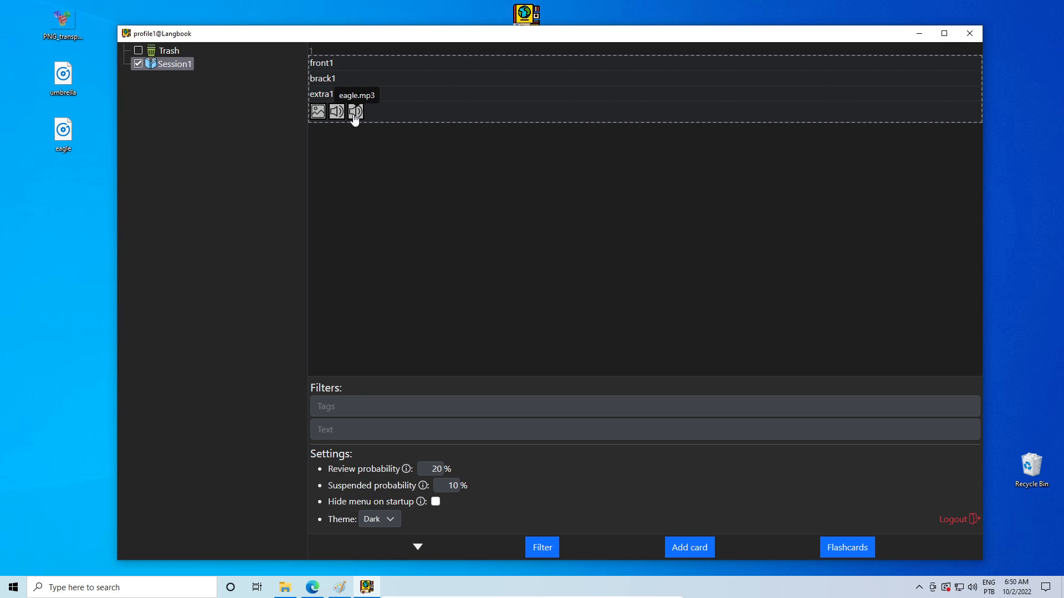
drag(88, 151, 51, 22)
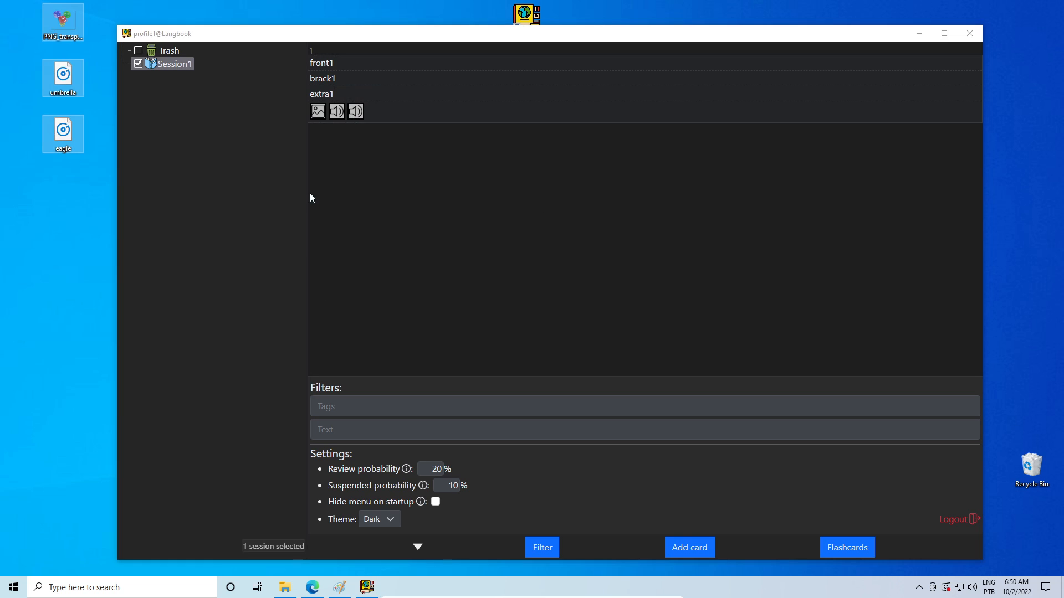
drag(672, 40, 689, 37)
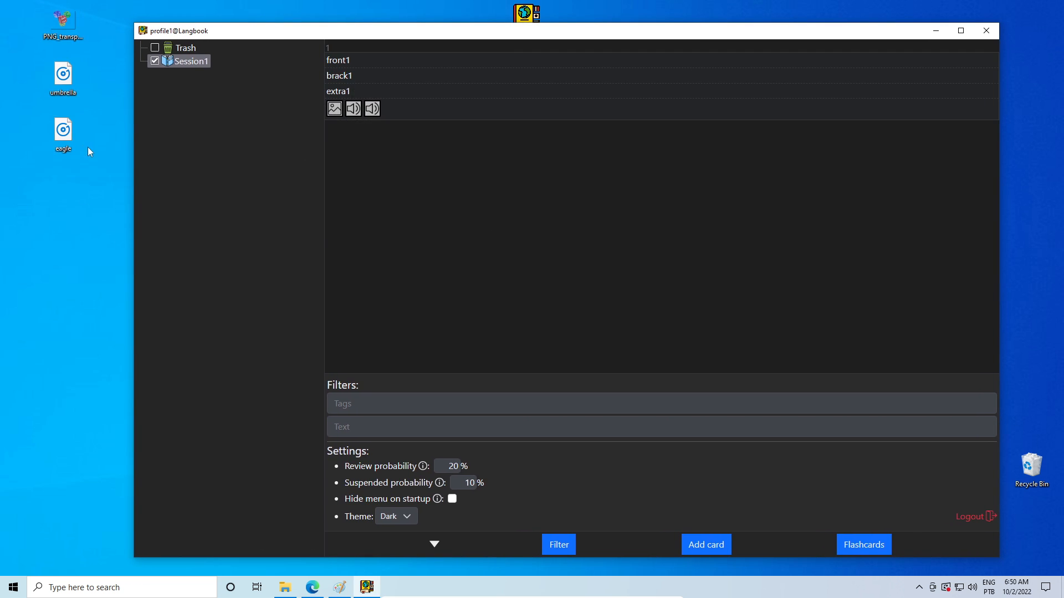
drag(88, 148, 52, 27)
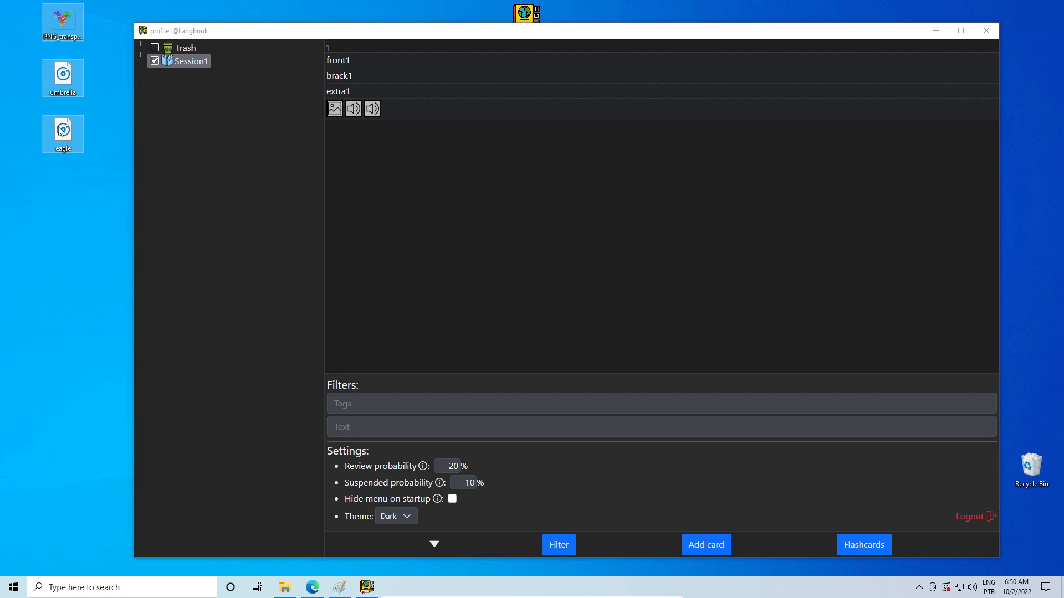
click(357, 166)
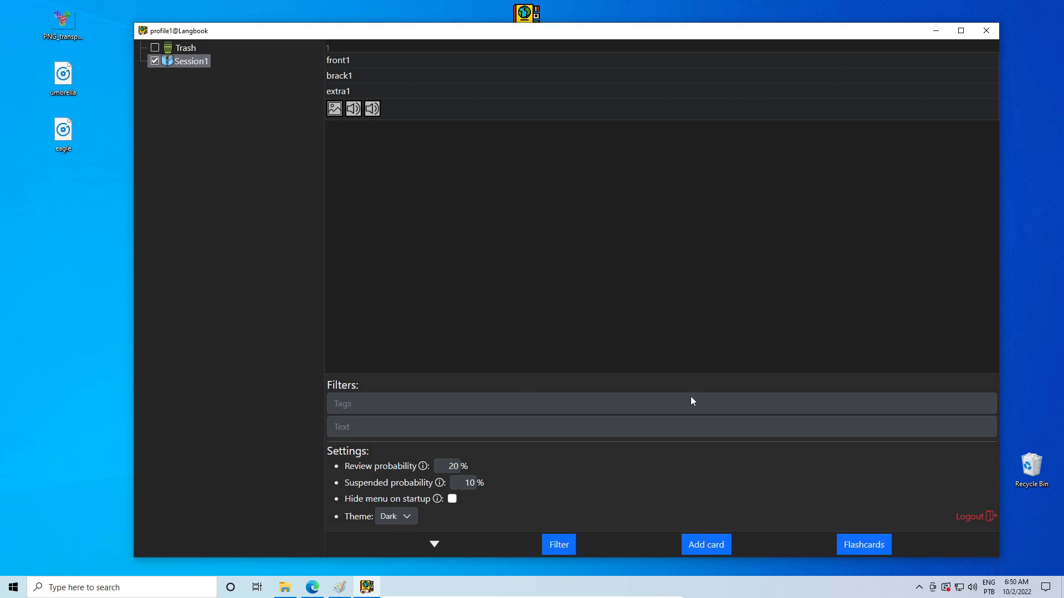
Step: Start another new card, move and enlarge its window until all options fit, and place the cursor in the front field
click(723, 548)
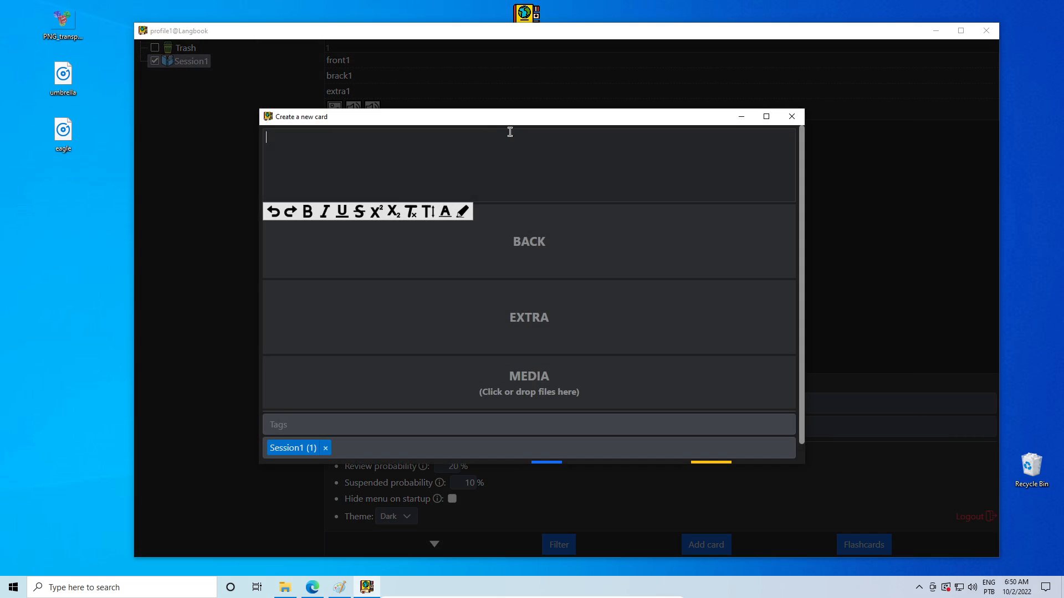
drag(517, 117, 639, 115)
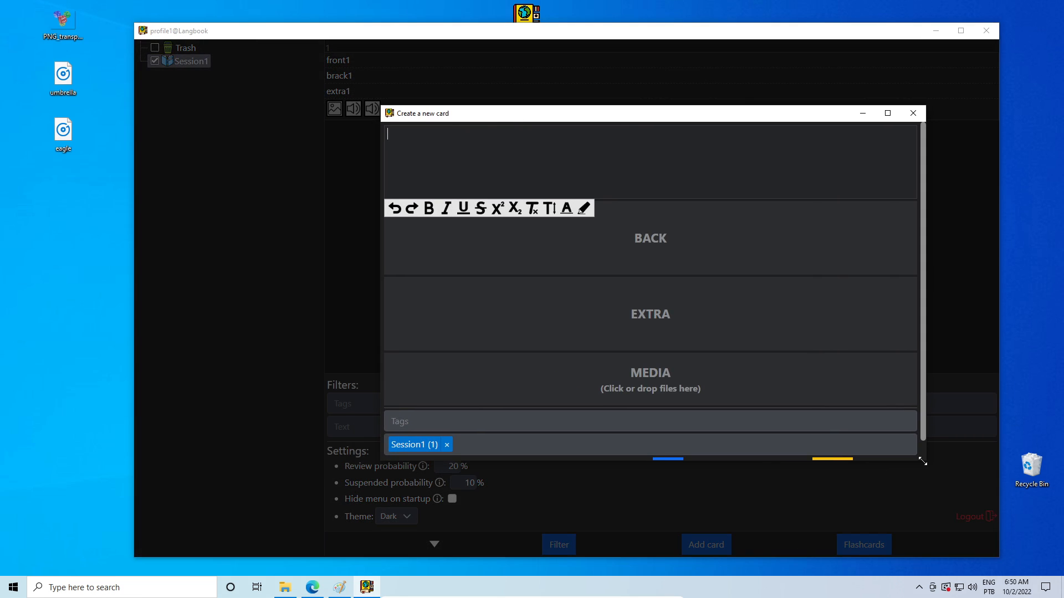
drag(923, 461, 1009, 538)
click(671, 252)
click(658, 169)
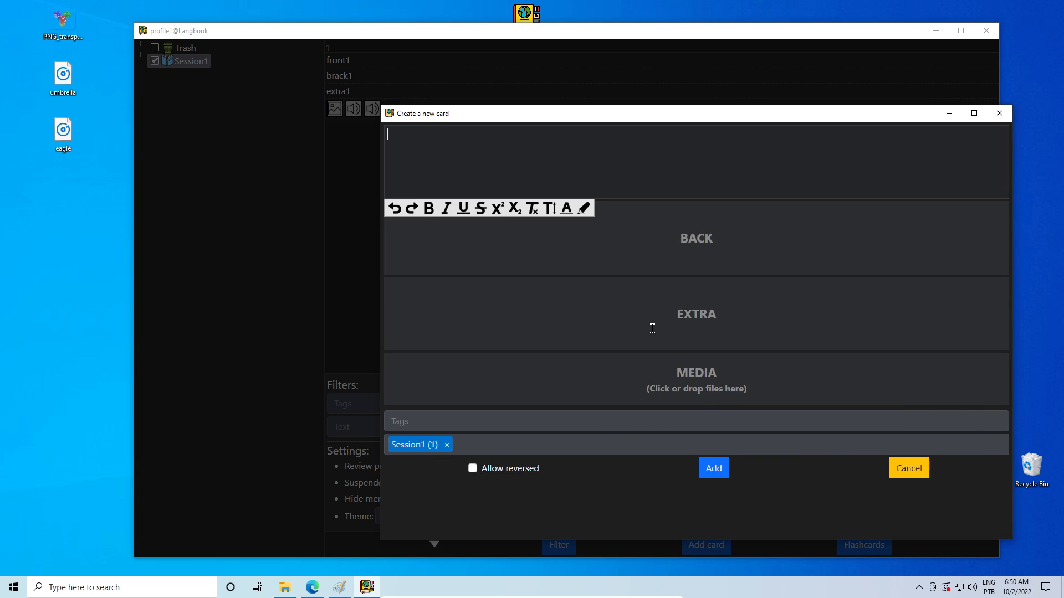
click(652, 328)
click(626, 161)
Step: Switch to the browser's Google image results for "png image", copy the dog picture, and return to the card window
click(313, 588)
click(204, 7)
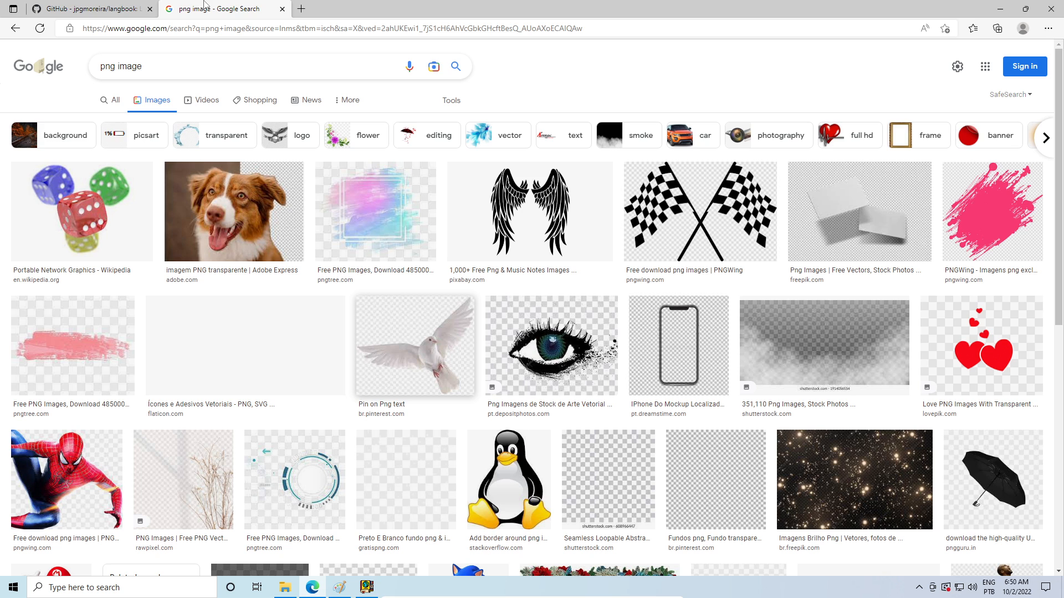
right_click(248, 194)
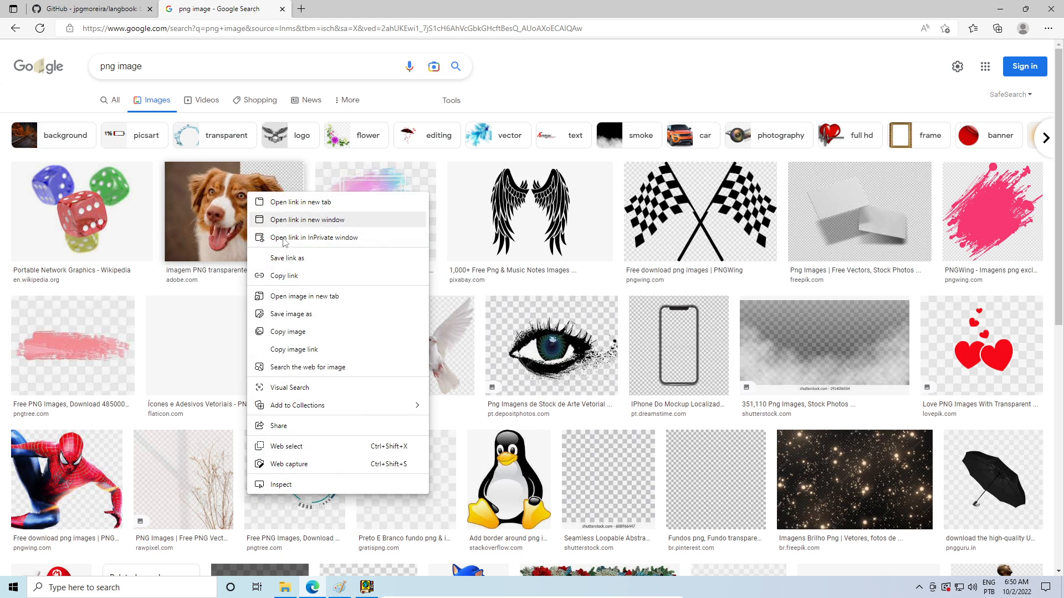
click(310, 332)
click(1000, 9)
Step: Paste the copied dog picture into the card's front field and write "ffsdpkifjpéfij0éwfqwfqwfqwqwfqwqw" after it
right_click(555, 145)
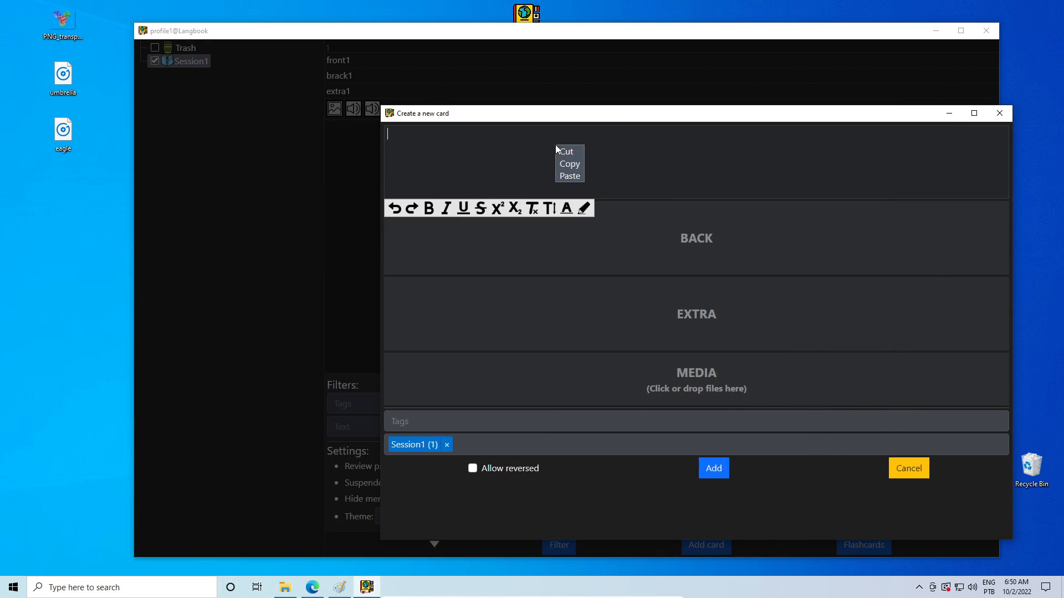
click(577, 175)
text(ffsdpkifjpéfi)
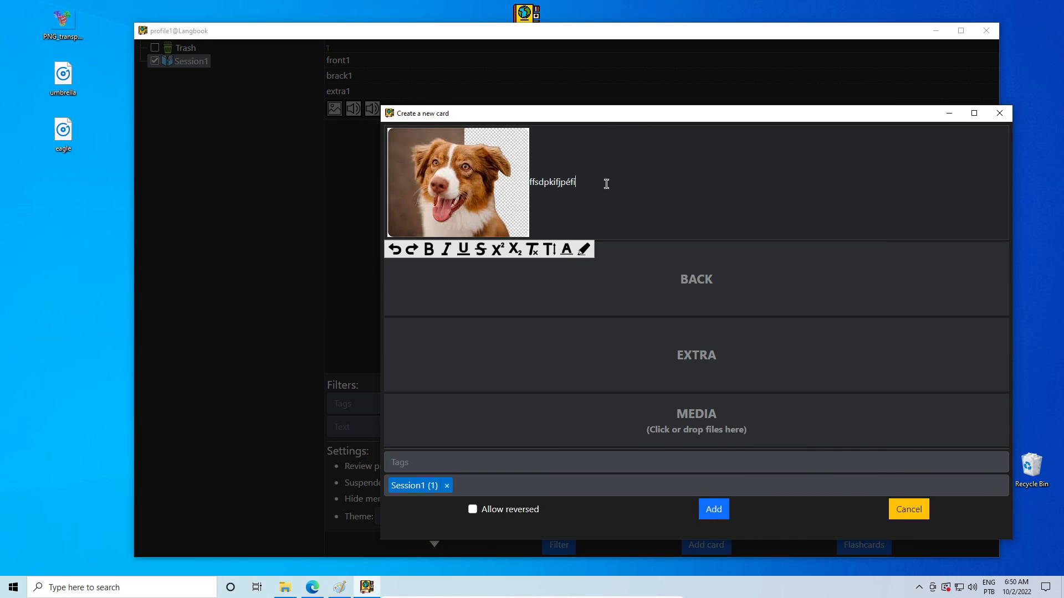
text(j0éwfqwfqwfqwqwfqwqw)
Step: Insert the PNG transparency dice image from the desktop into the card's back field and scale it down to a small thumbnail
drag(66, 25, 572, 292)
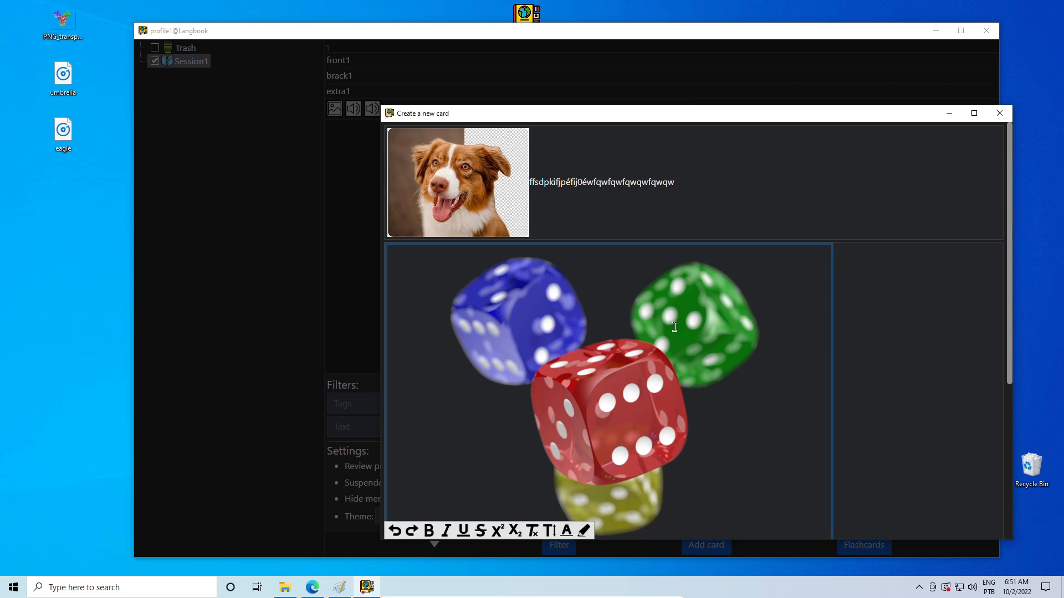
scroll(887, 361, down, 4)
click(889, 363)
scroll(888, 362, up, 3)
scroll(889, 362, up, 1)
click(656, 340)
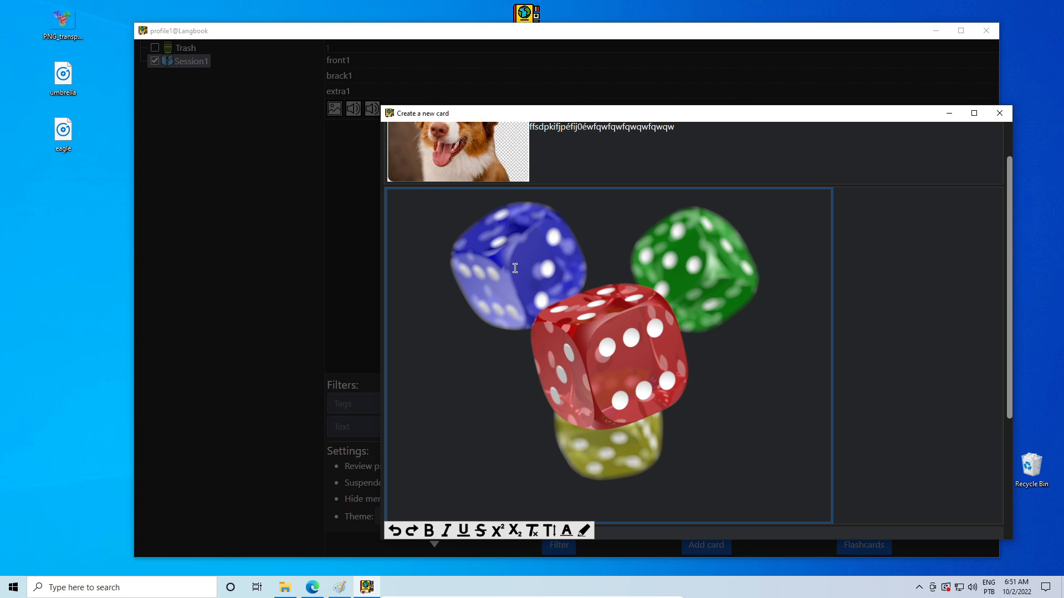
scroll(515, 268, down, 10)
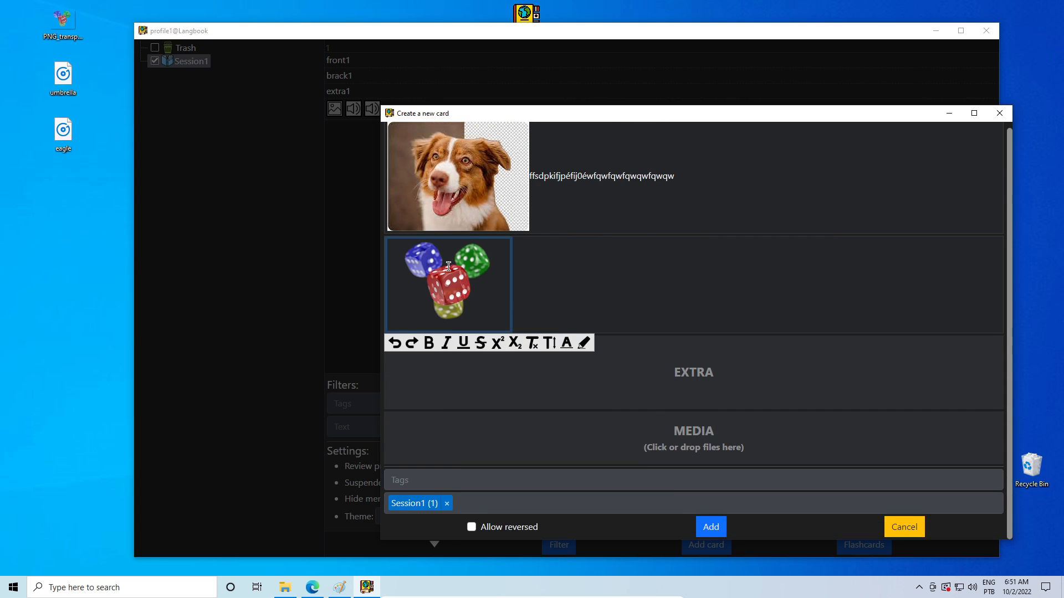
scroll(443, 265, down, 3)
scroll(424, 265, up, 7)
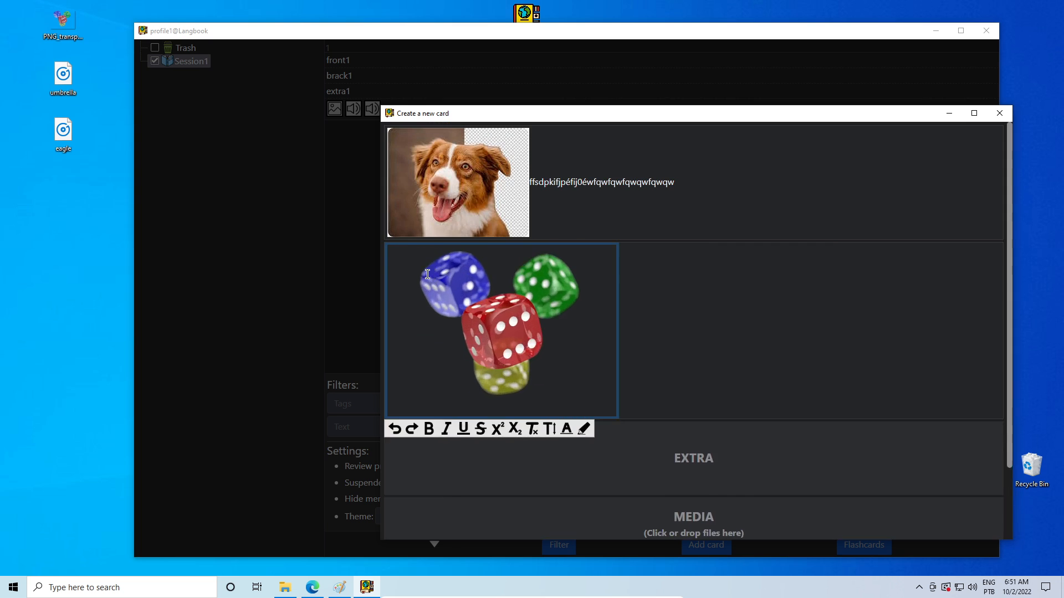
scroll(426, 269, down, 6)
scroll(427, 274, up, 9)
scroll(427, 274, down, 6)
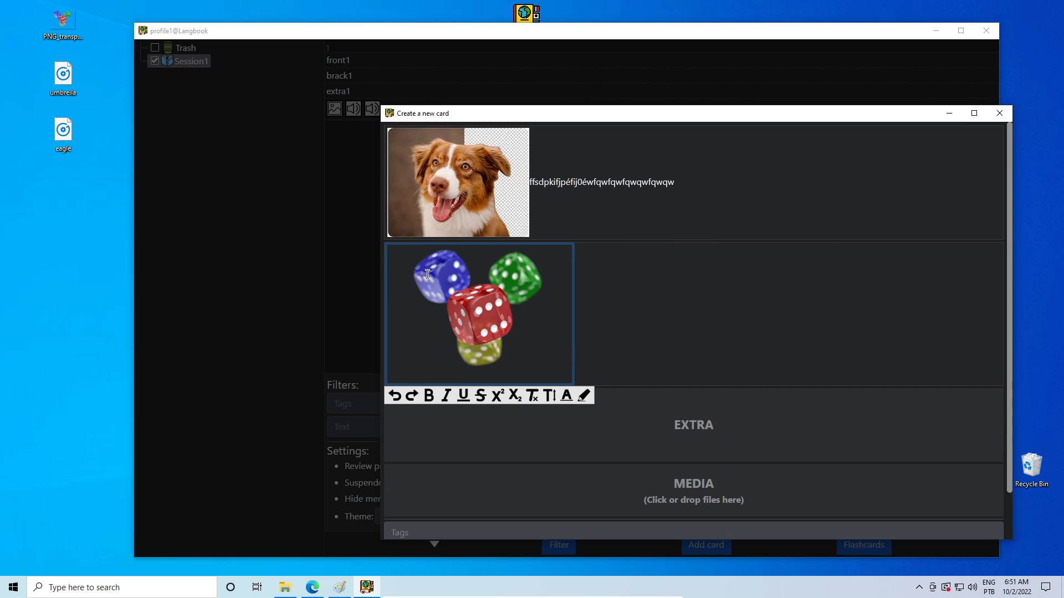
scroll(427, 274, up, 10)
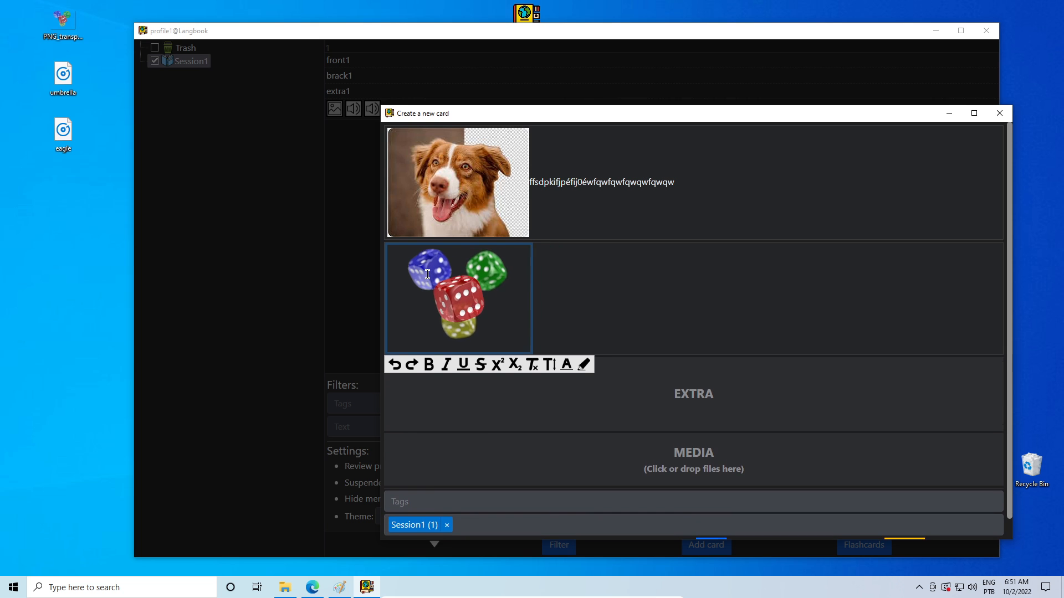
scroll(427, 274, down, 9)
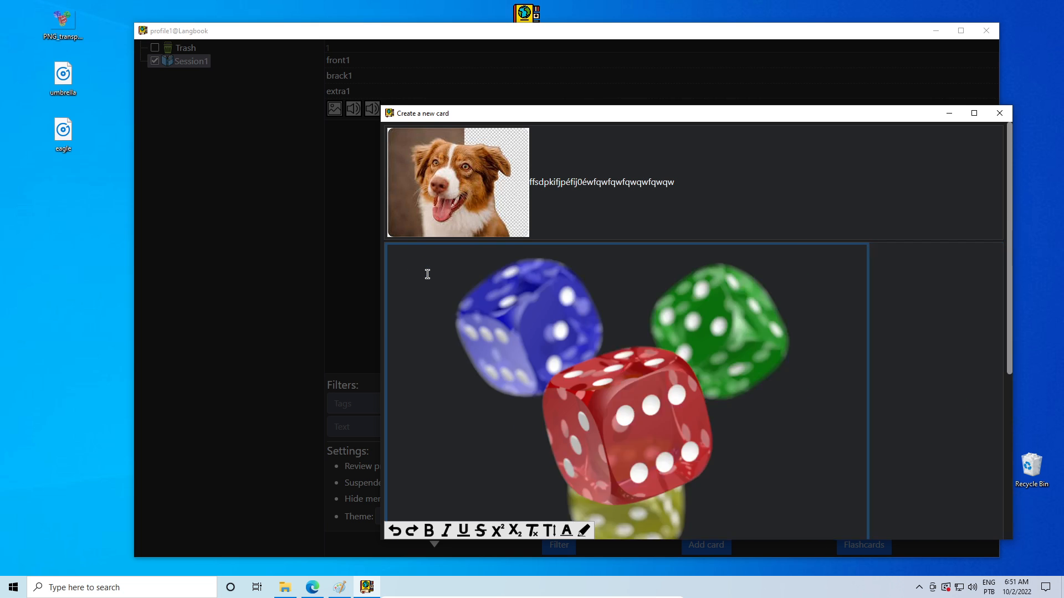
scroll(427, 274, down, 5)
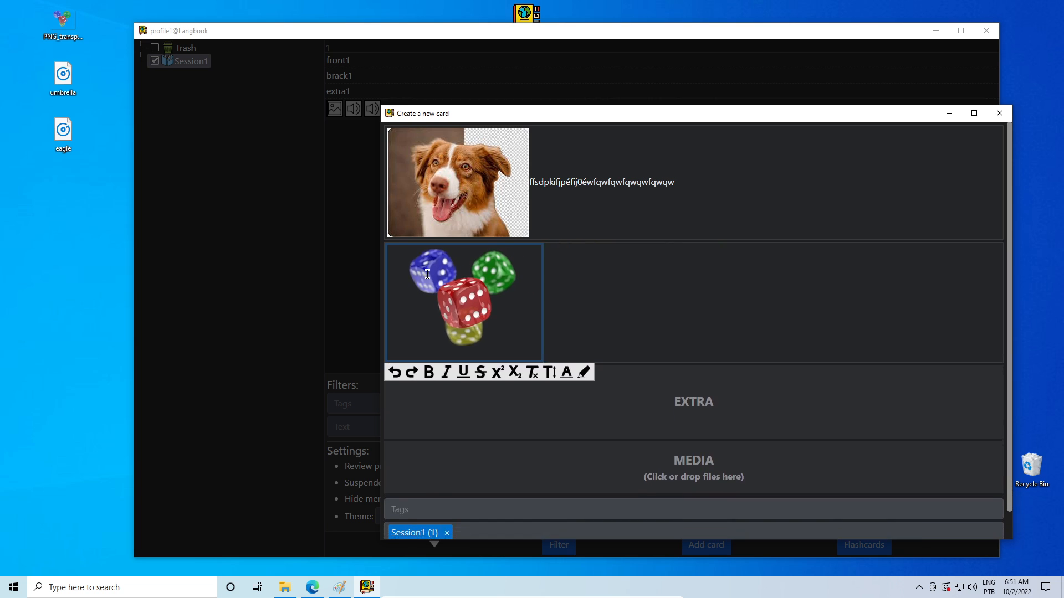
Step: Write "fdsfdsfds fdsfdsf dsfdsfdsfsd" beside the dice image in the card's back field
click(641, 282)
text(fdsfdsfds fdsfdsf dsfdsfdsfsd)
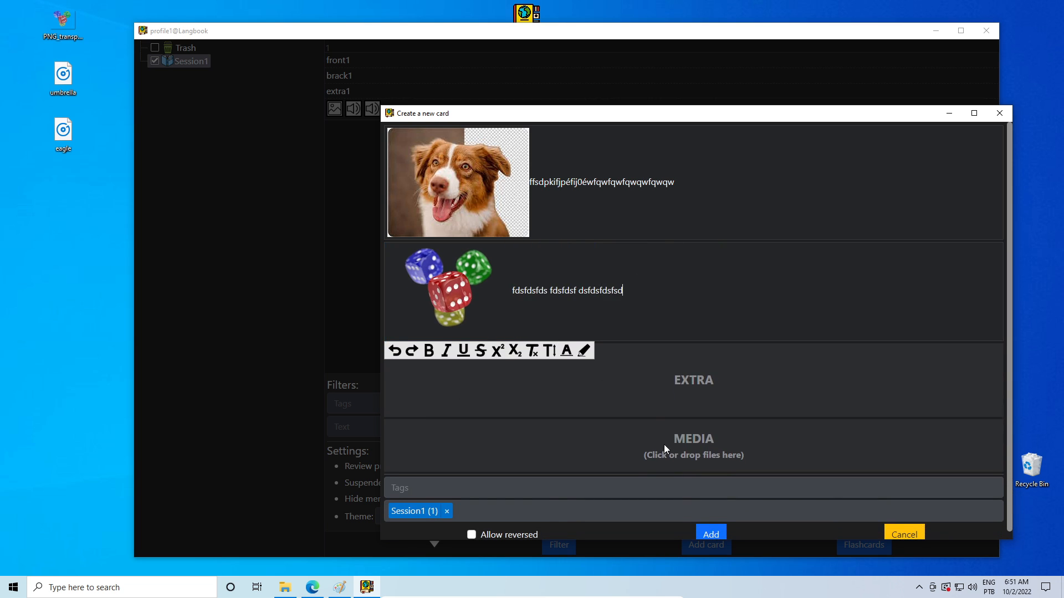
scroll(674, 319, down, 1)
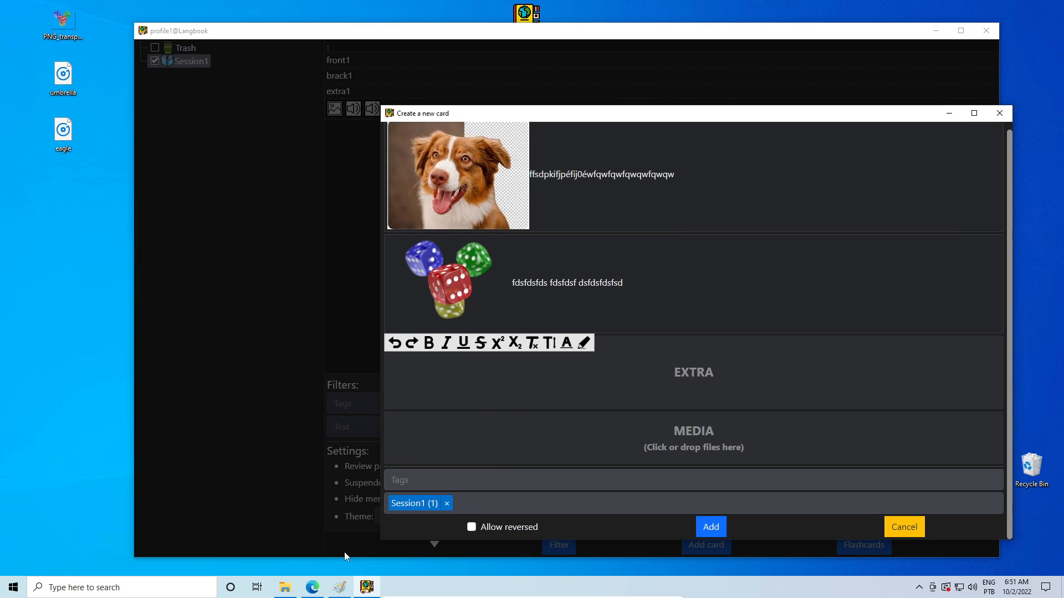
Step: Switch to Paint, scribble freehand with the Pencil, copy a selected area of about 92 × 66 px, and return to the card window
click(340, 587)
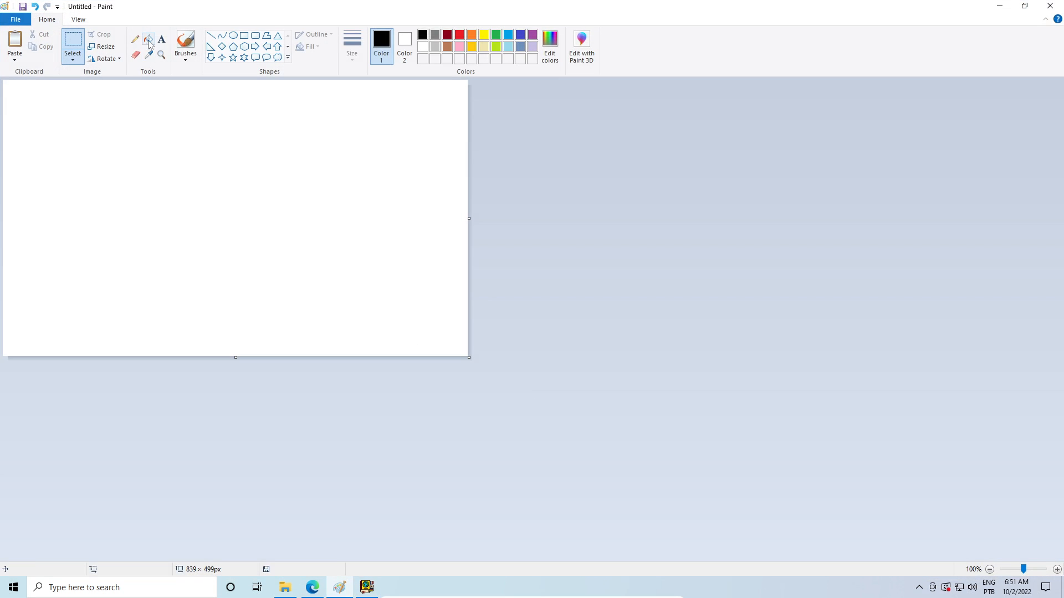
click(135, 39)
mouse_move(168, 144)
mouse_down()
mouse_move(181, 191)
mouse_move(143, 176)
mouse_move(144, 166)
mouse_move(217, 183)
mouse_move(208, 184)
mouse_up()
click(73, 39)
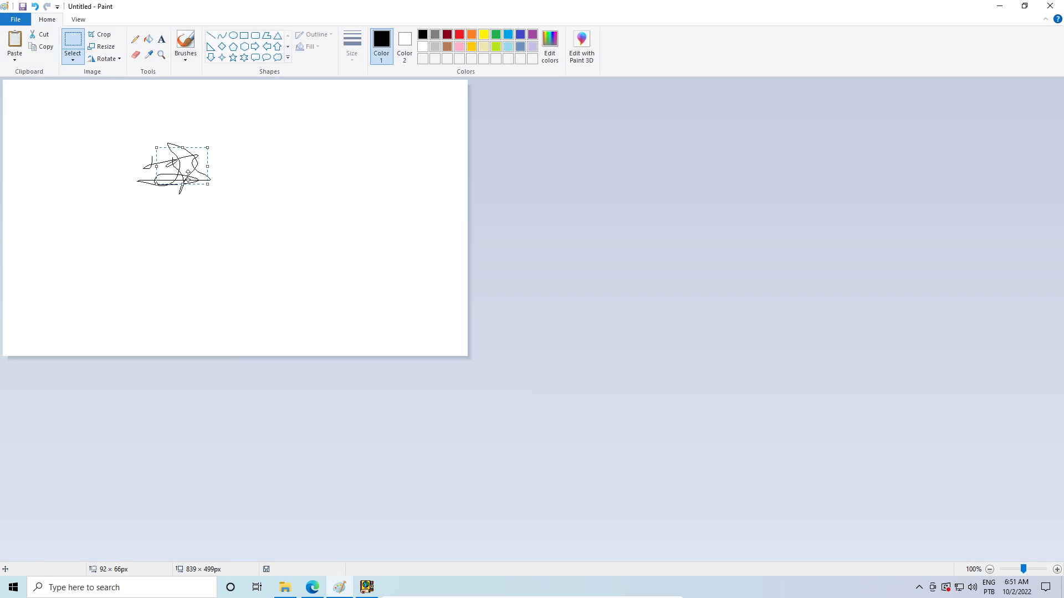
right_click(187, 157)
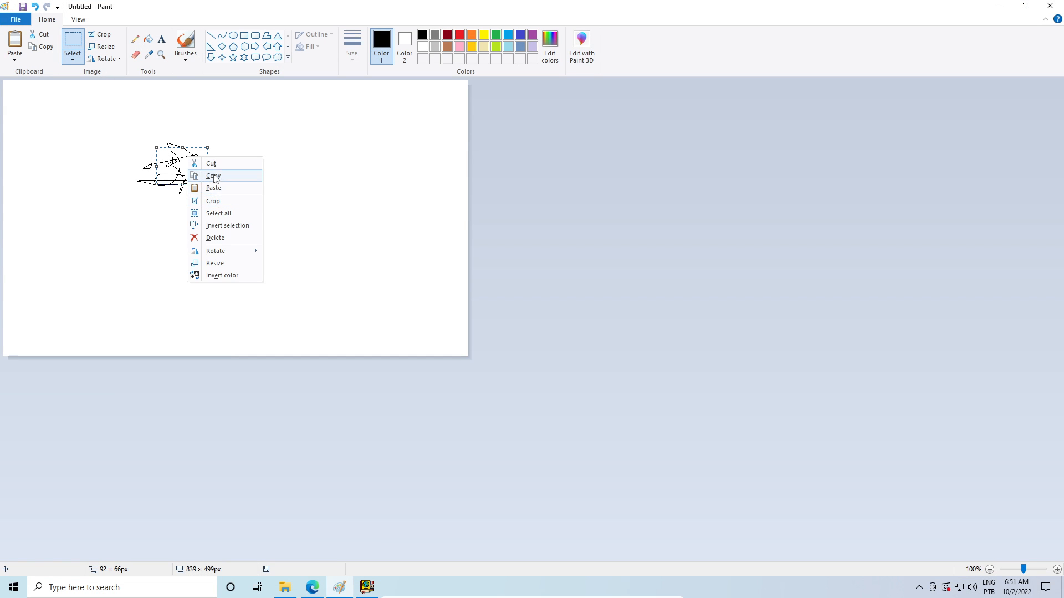
click(215, 177)
click(999, 6)
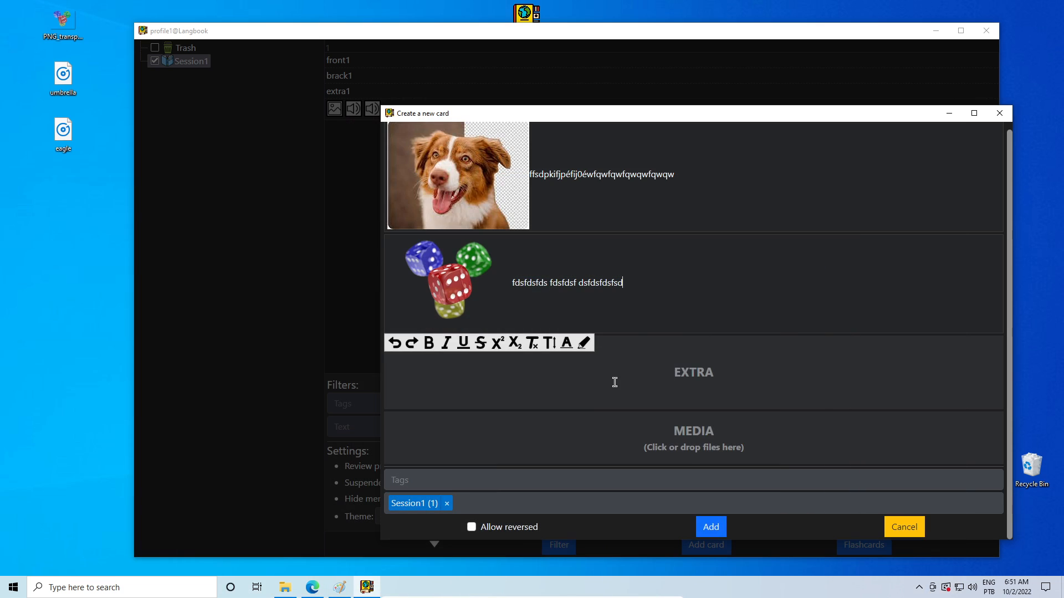
Step: Paste the copied scribble into the card's extra field and write "dfde fewf wfew few fewf ewf ewfew" after it
click(614, 382)
key(ctrl+v)
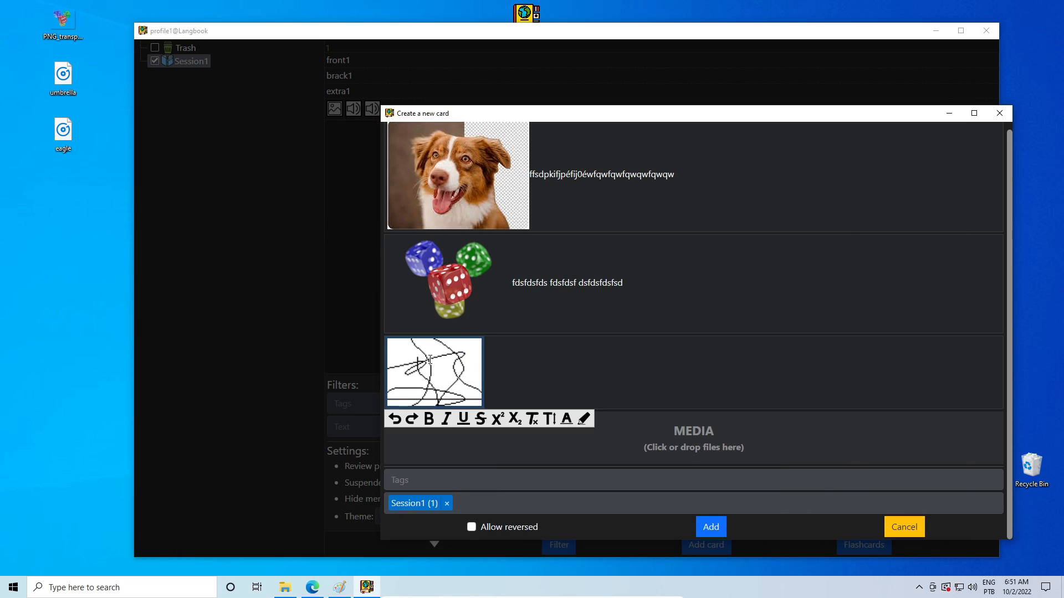
text(d)
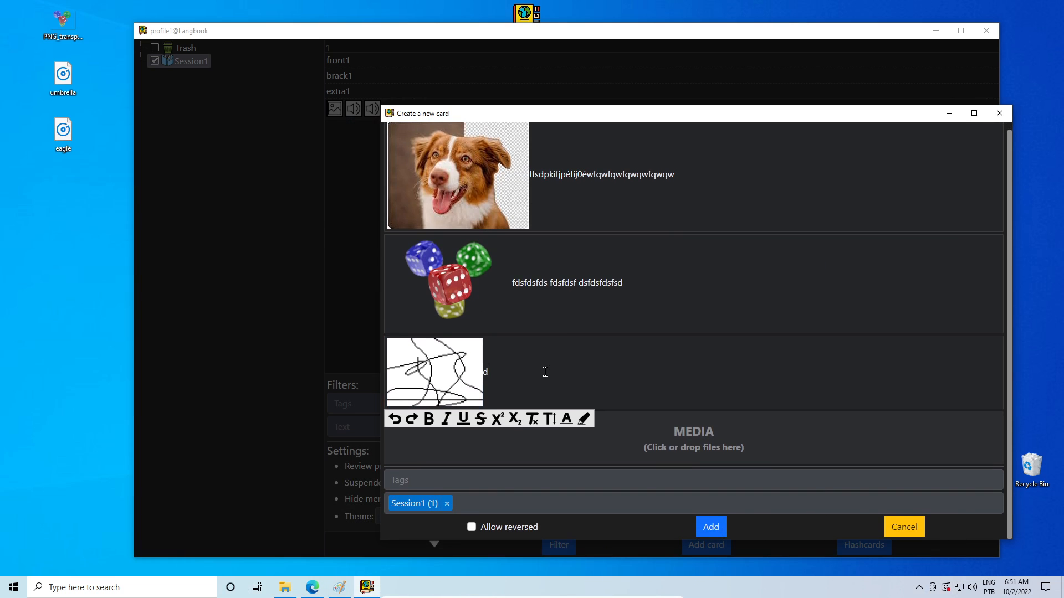
text(fde fewf wfew few fewf ewf ewfew)
Step: Color the "qwfqwfqw" part of the front field's text red
click(618, 182)
shift+click(636, 183)
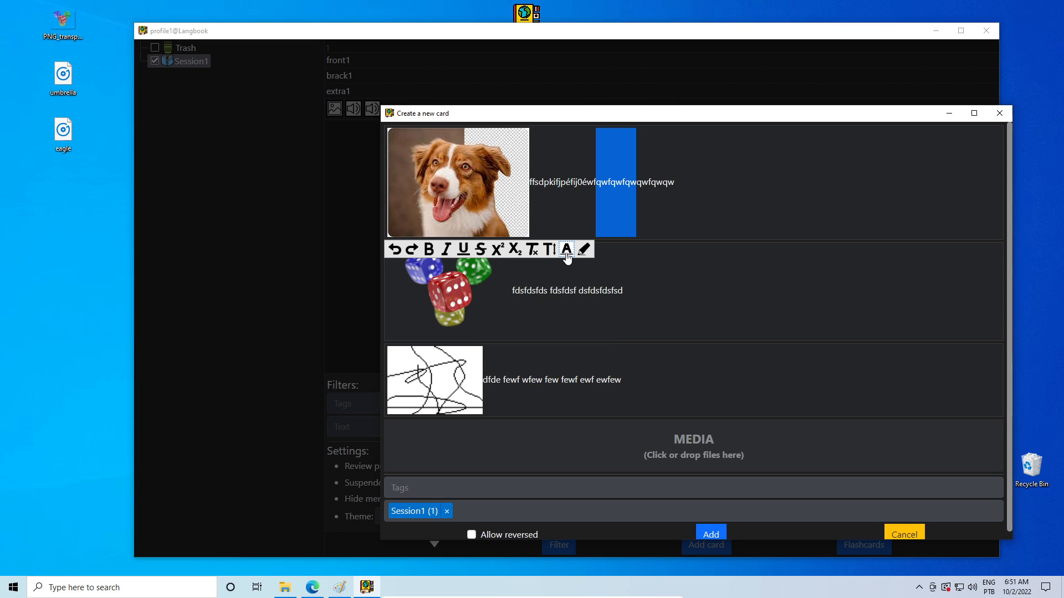
click(566, 248)
click(576, 266)
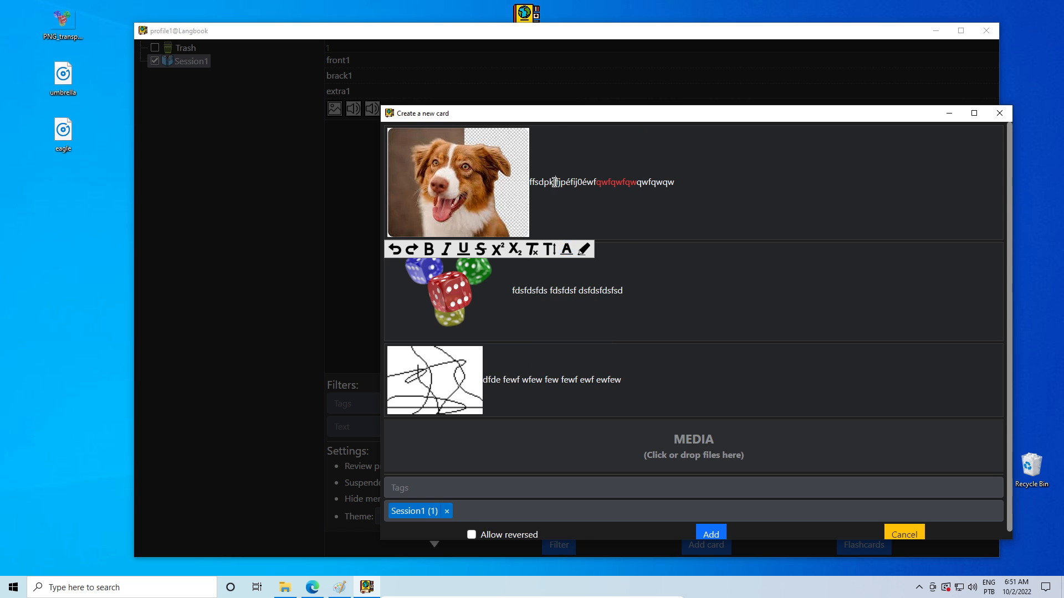
Step: Highlight "kifjpéfij0é" in the front text in light blue and set the adjoining "wfqwfqwfqwq" to font size 4
click(584, 249)
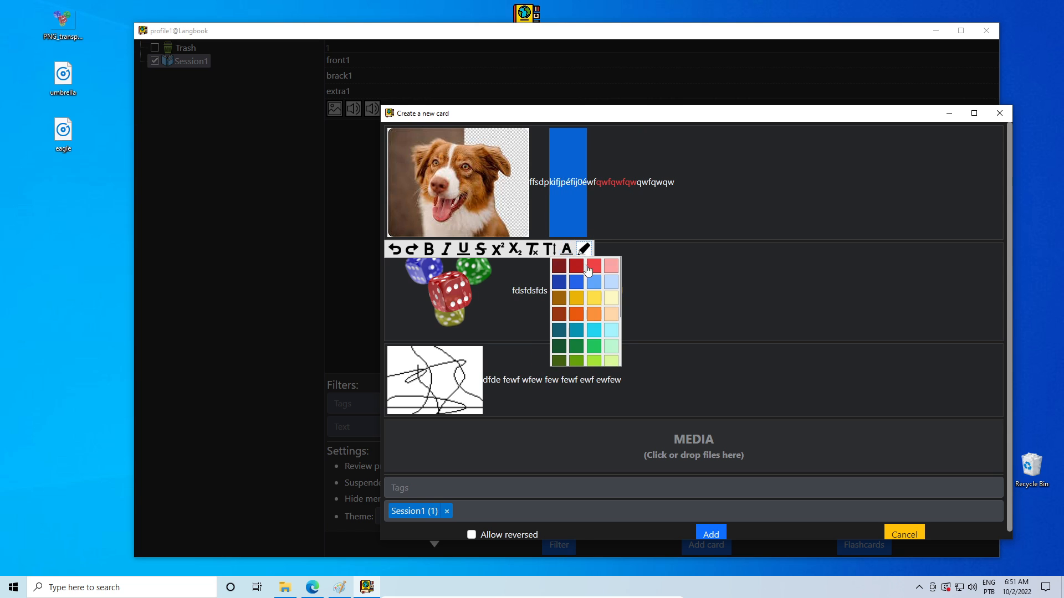
drag(623, 189, 586, 197)
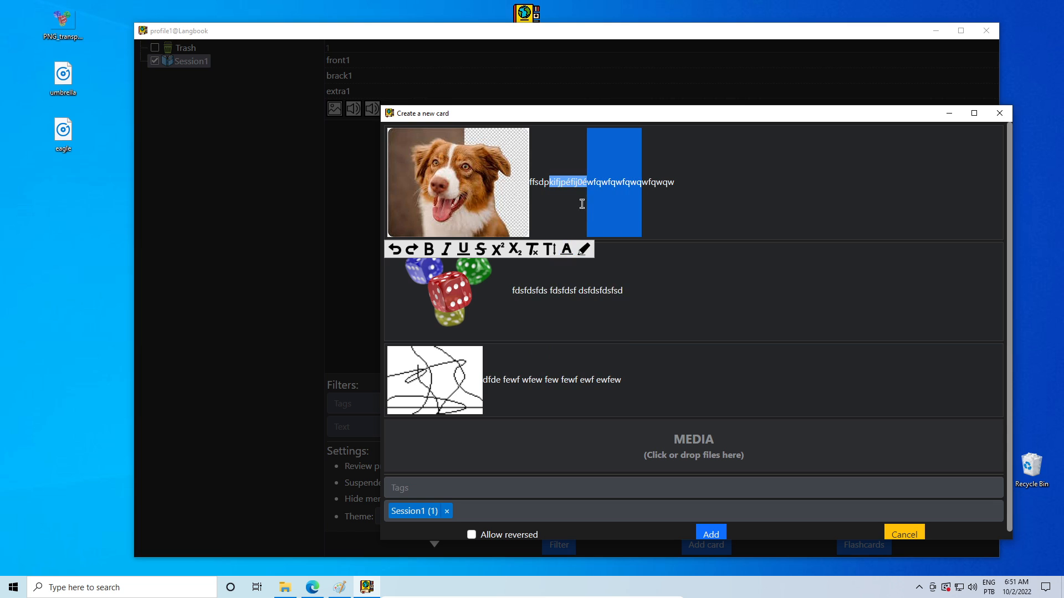
click(548, 253)
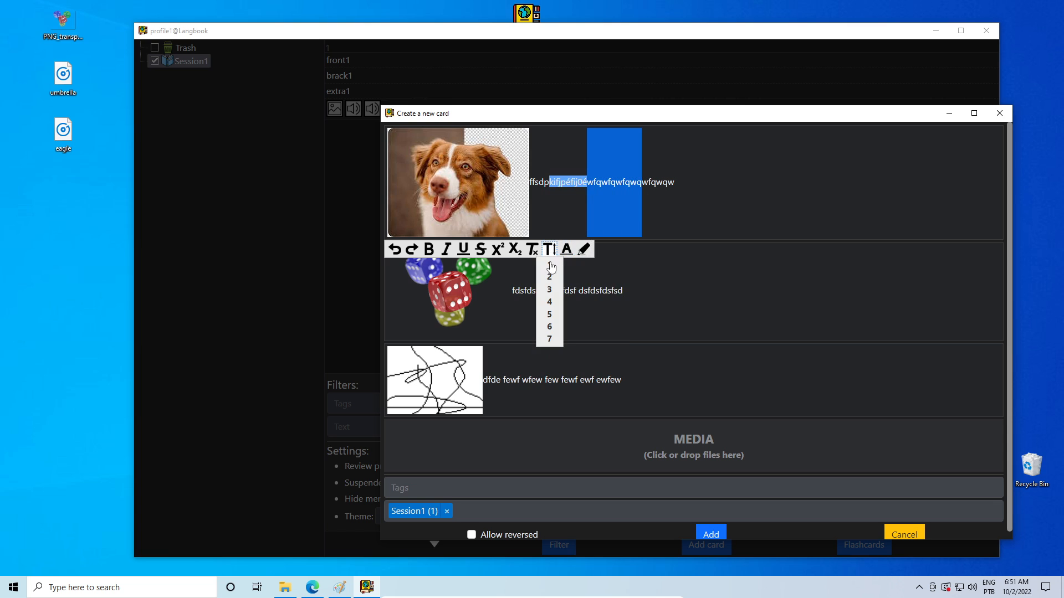
click(549, 302)
Step: Scale down the dog, dice and scribble images in the card's front, back and extra fields
scroll(436, 162, down, 7)
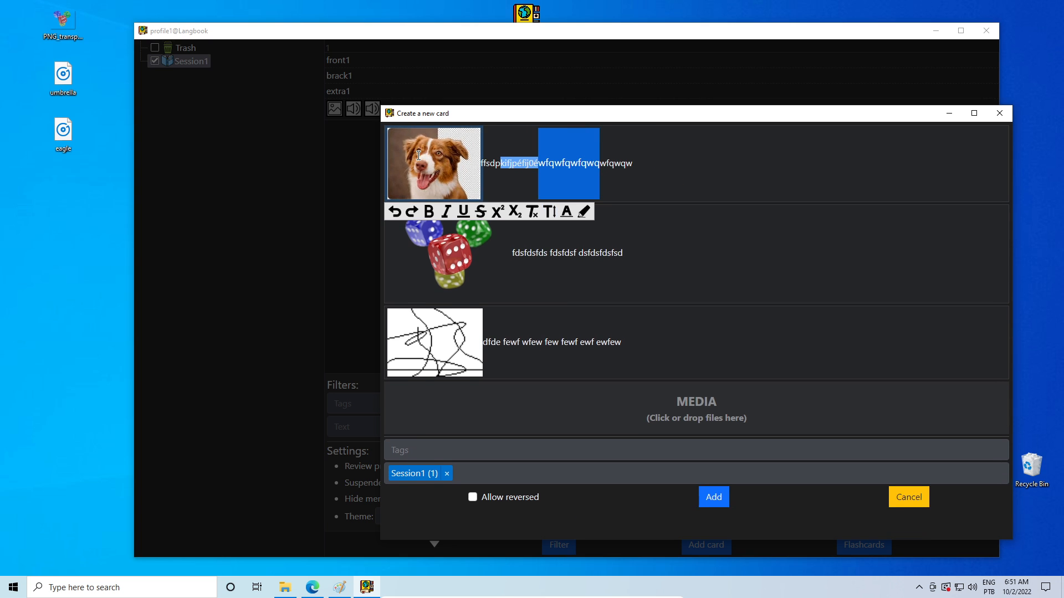
scroll(421, 269, down, 7)
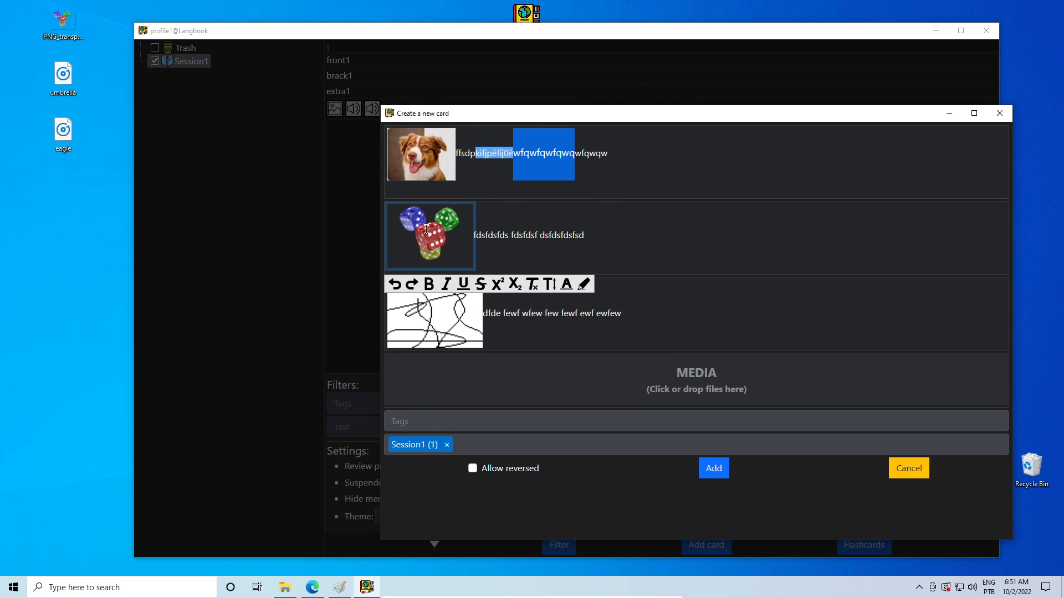
scroll(414, 300, down, 4)
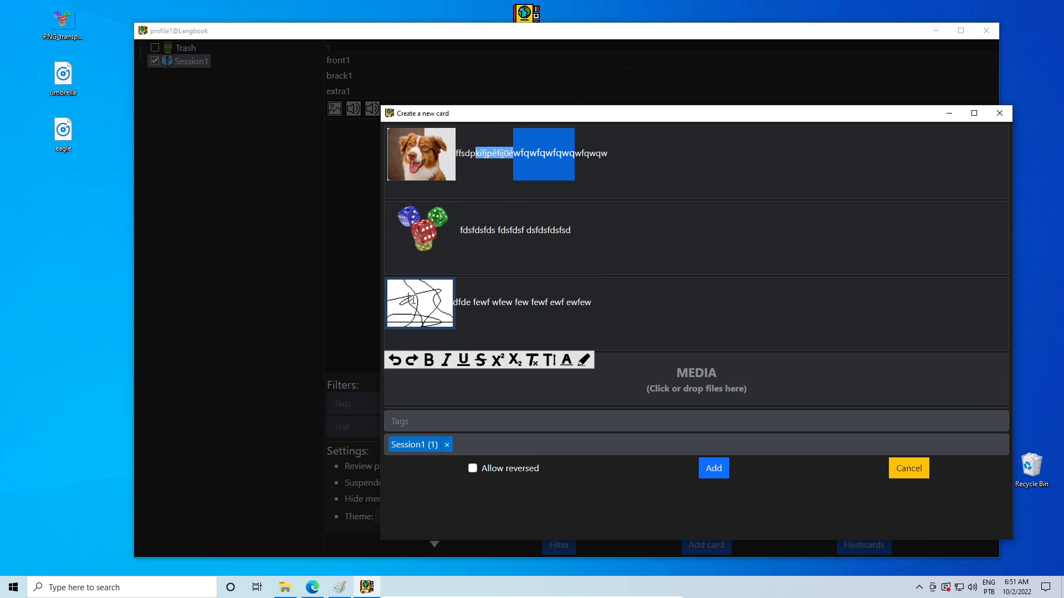
click(612, 298)
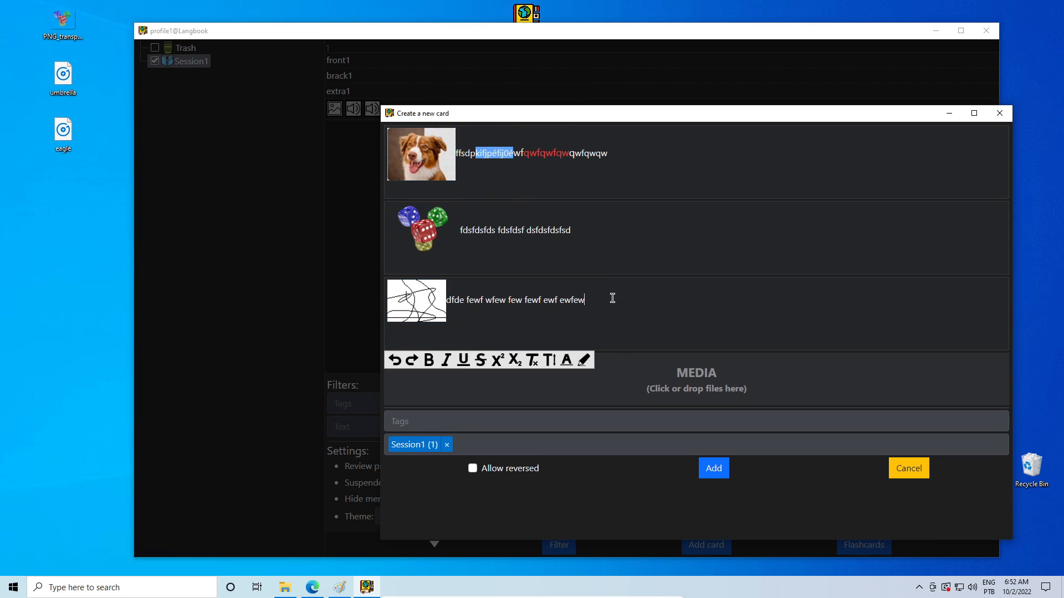
Step: Move the card window aside, give the card the new tag "tag1", and add the card to Session1
drag(518, 128, 630, 125)
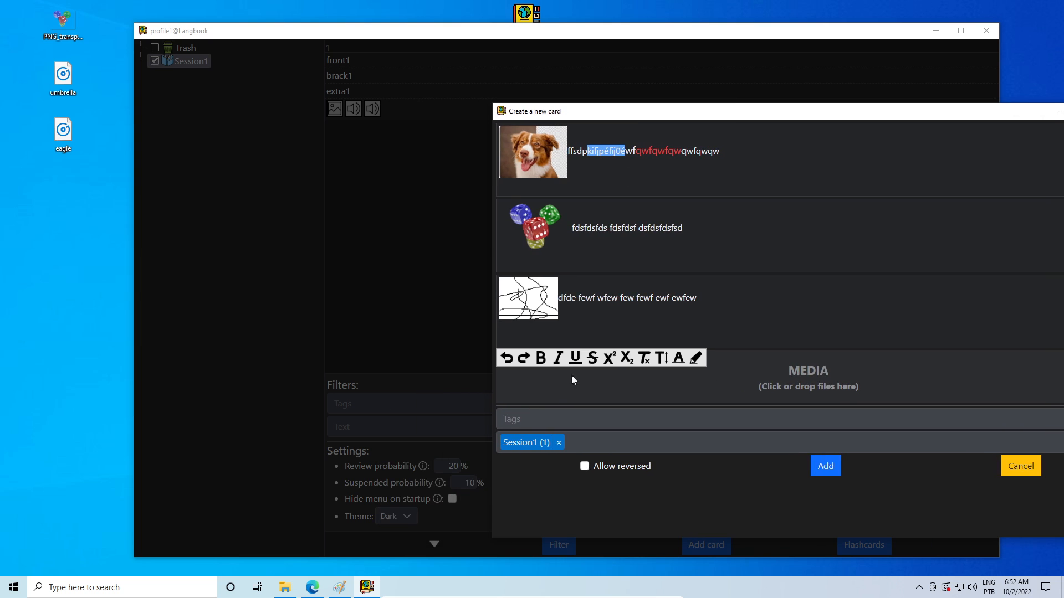
click(537, 418)
text(tag1)
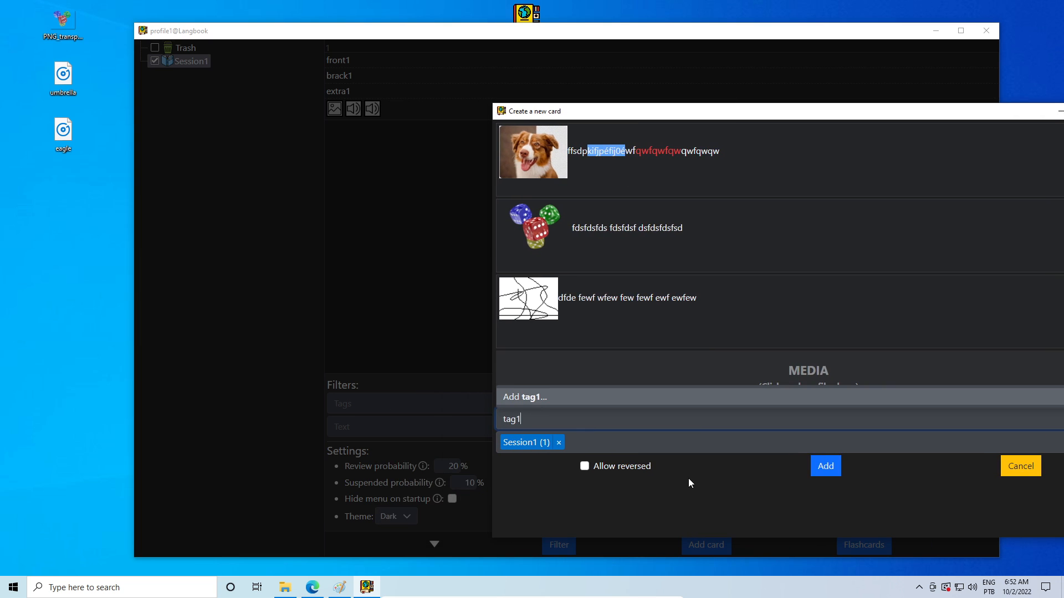
key(Return)
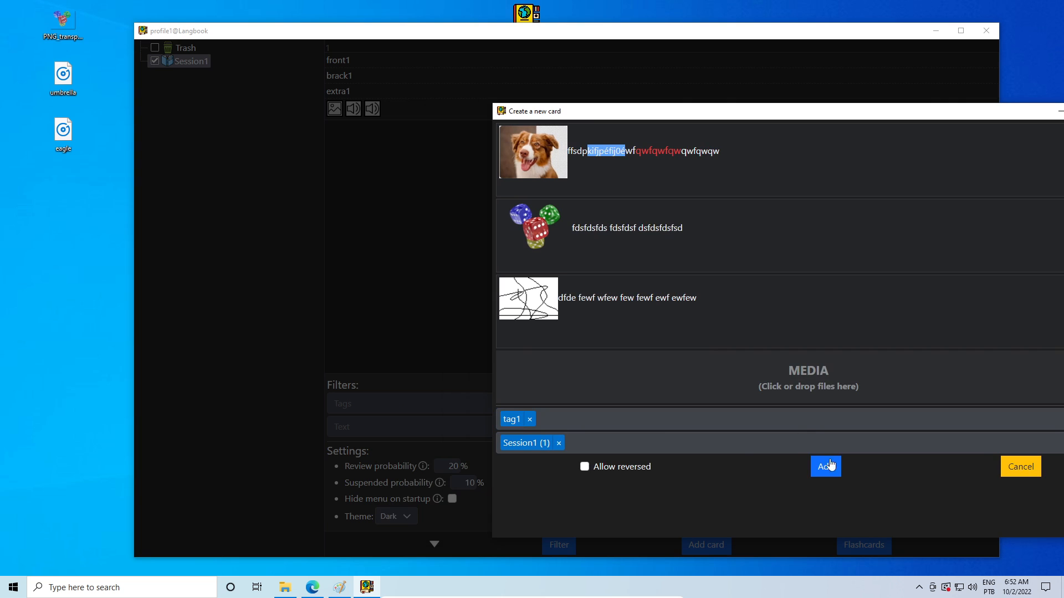
click(826, 466)
Step: Look over the newly added card with its images and formatted text in Session1's card list
click(206, 66)
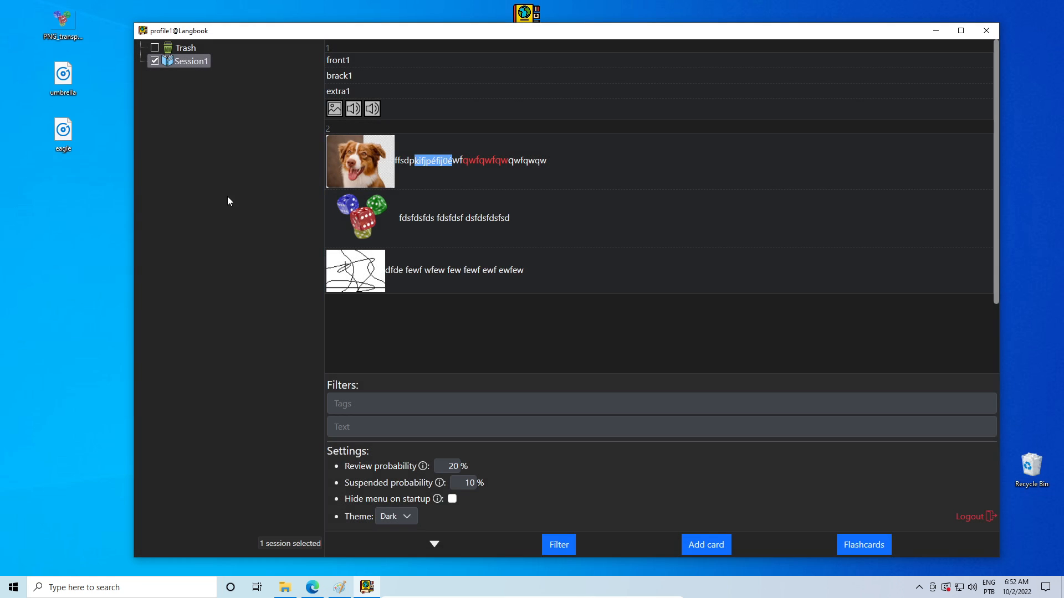
scroll(465, 244, down, 2)
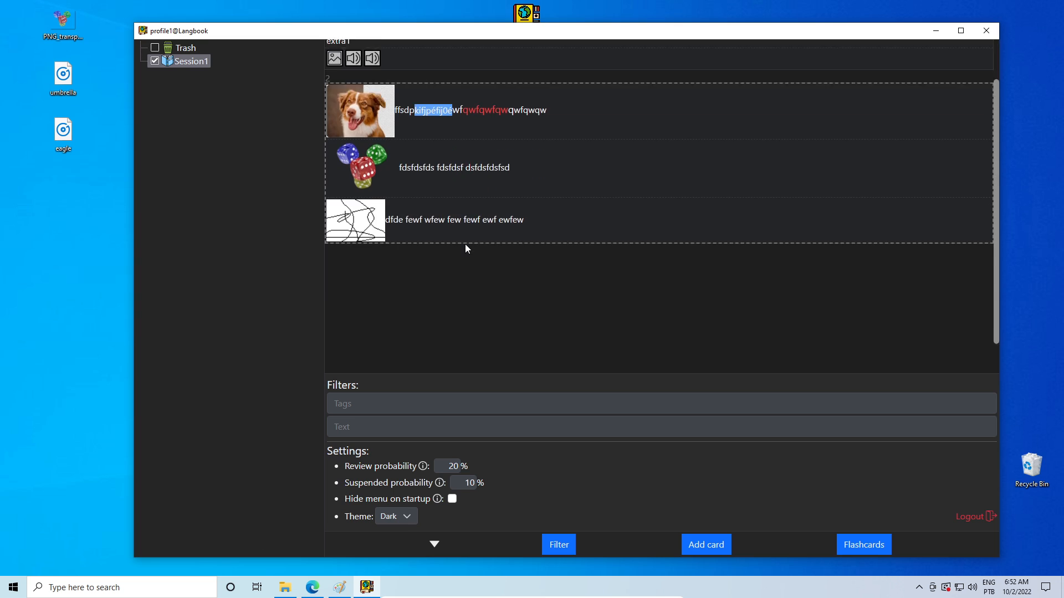
scroll(444, 261, up, 2)
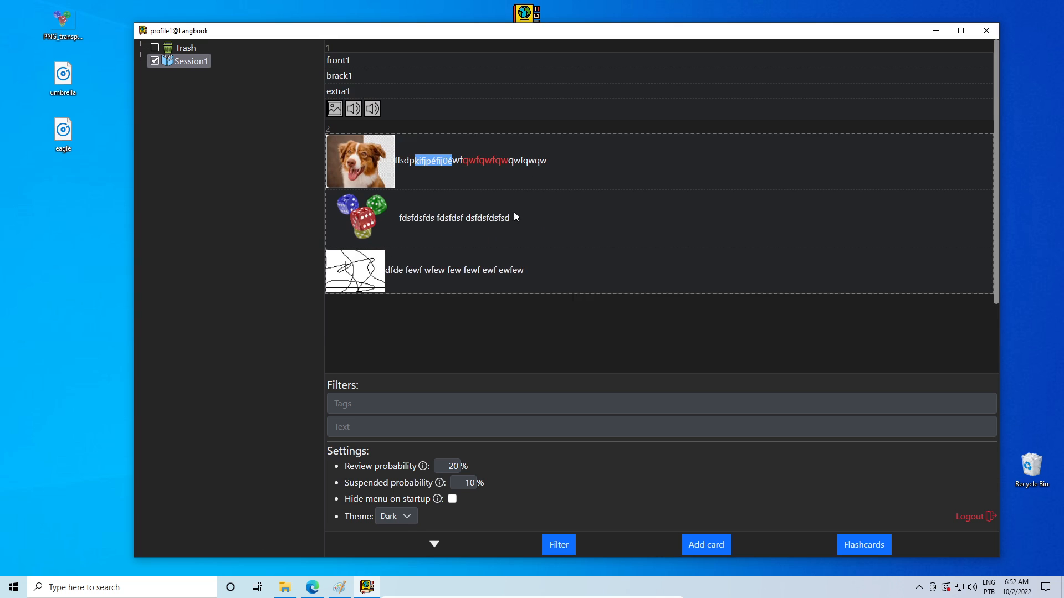
Step: Create five new sessions at the top level of the session tree
right_click(205, 139)
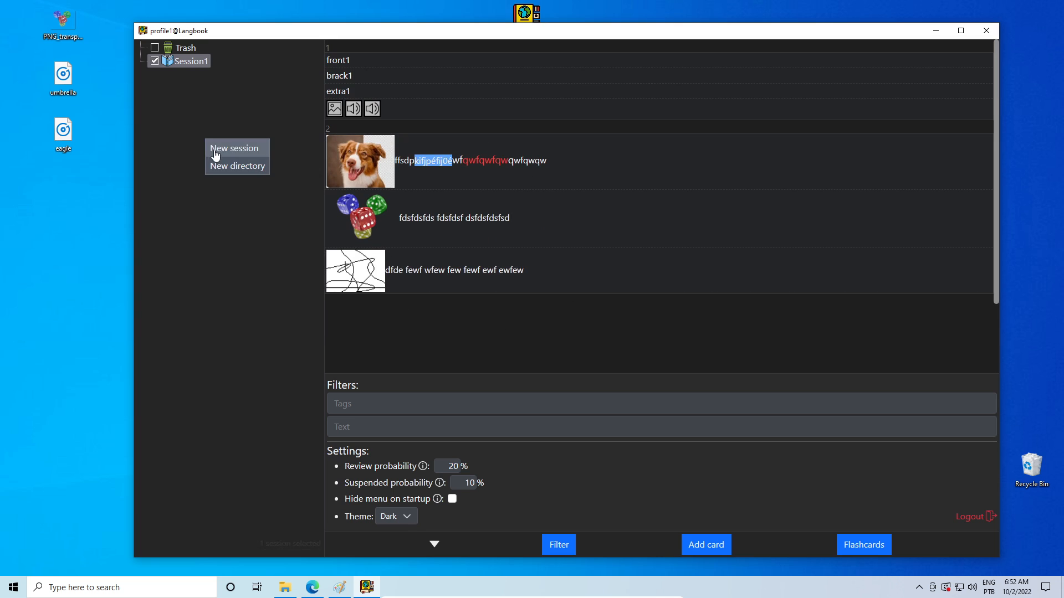
click(216, 151)
right_click(195, 158)
click(203, 166)
right_click(202, 165)
click(211, 175)
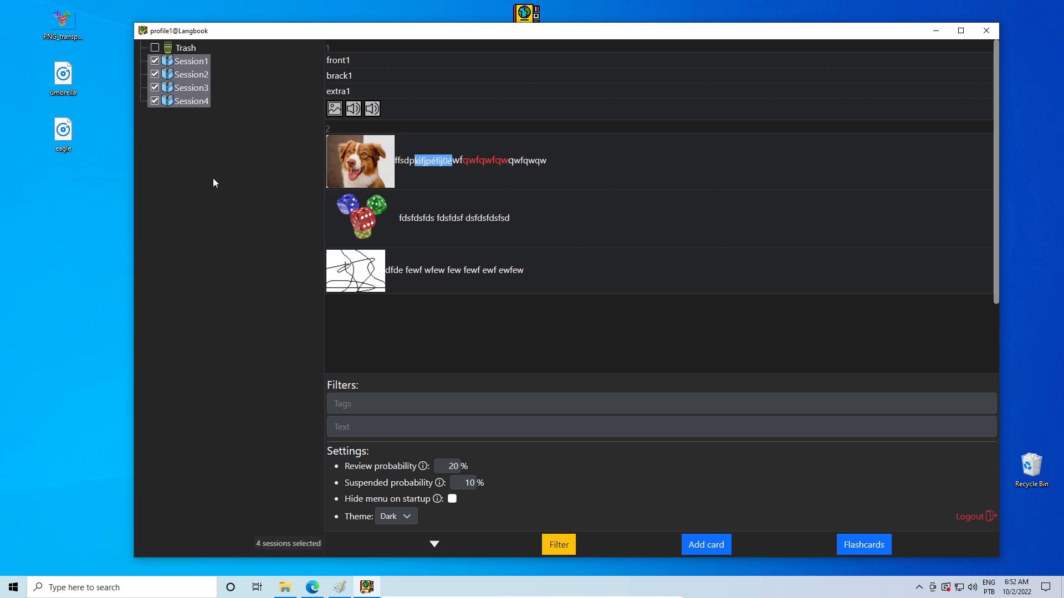
right_click(213, 178)
click(226, 190)
right_click(224, 187)
click(226, 193)
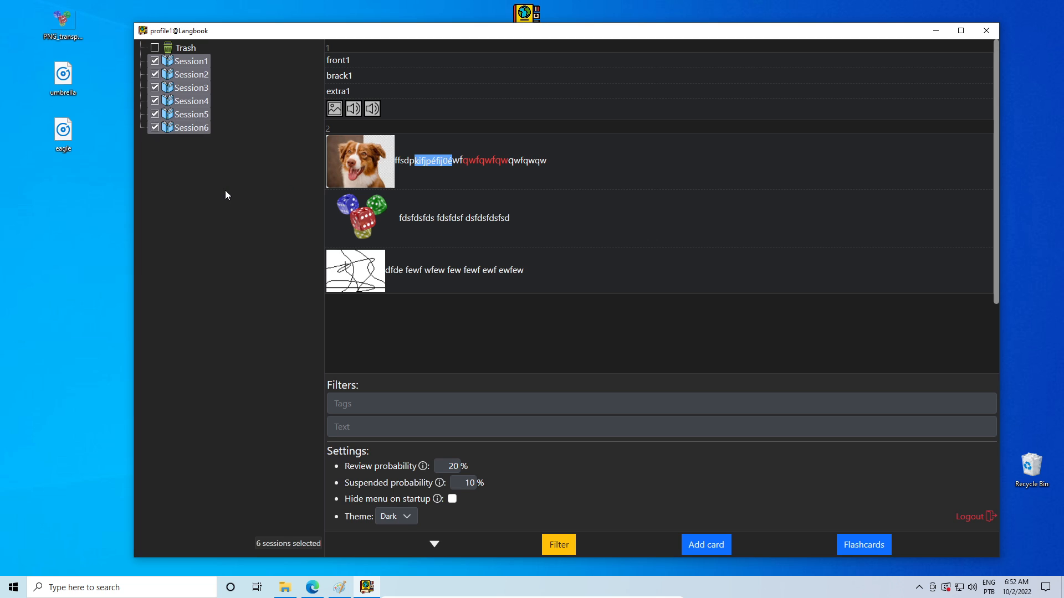
Step: Toggle the selection of individual sessions in the tree, leaving only Session1 selected
click(186, 114)
click(186, 100)
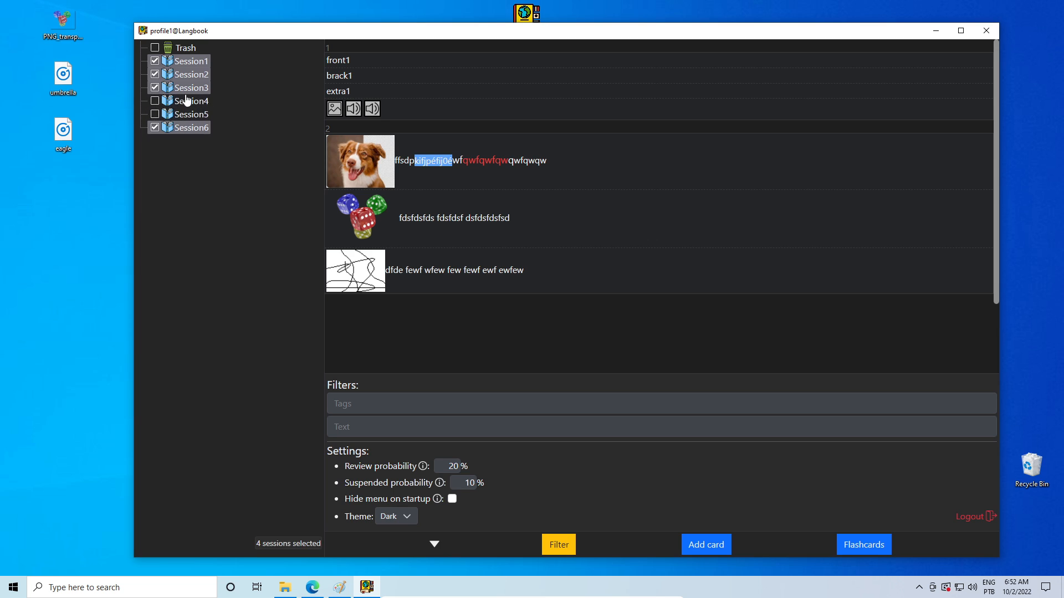
click(186, 99)
click(187, 89)
click(189, 76)
click(189, 63)
click(186, 88)
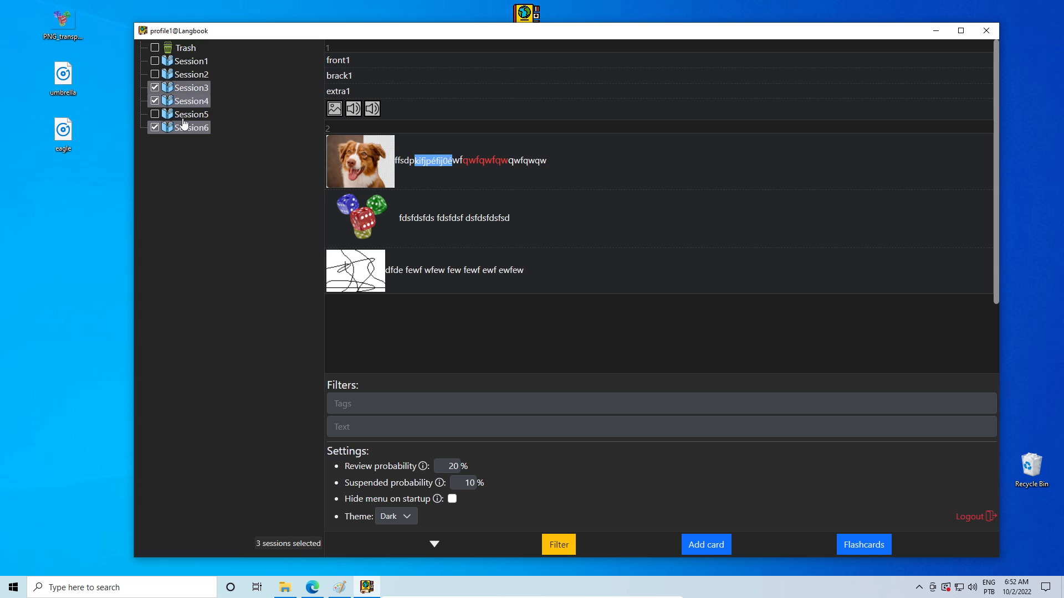
click(183, 114)
click(184, 101)
click(184, 89)
click(187, 113)
click(188, 126)
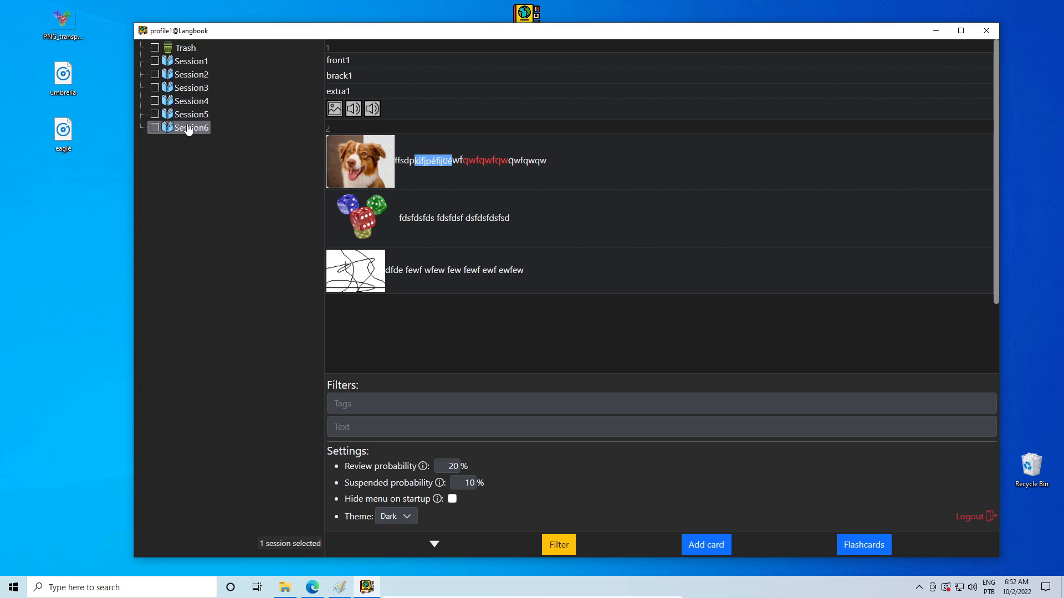
click(191, 62)
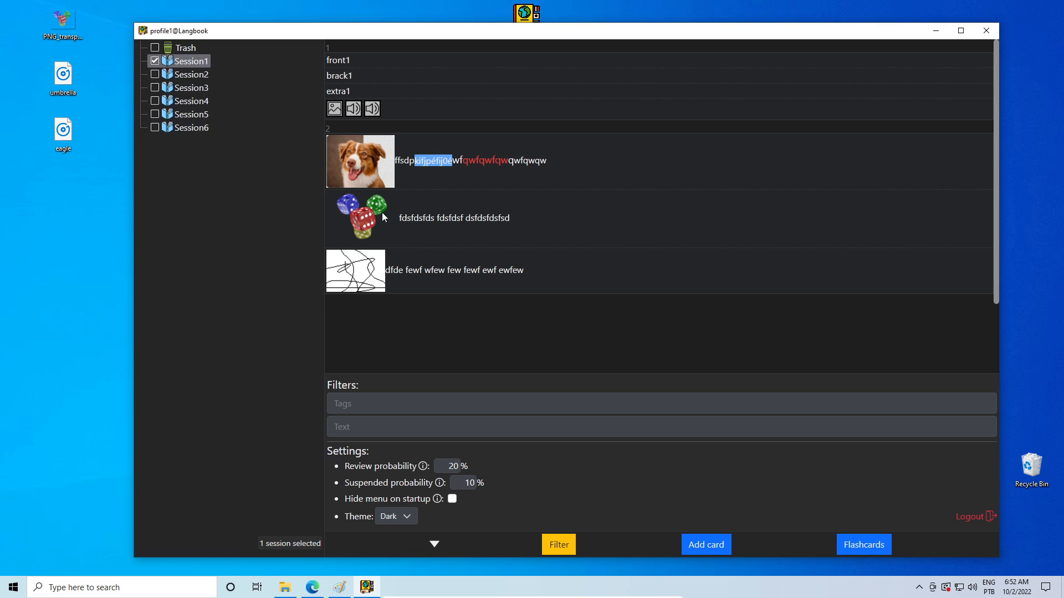
Step: Move Session6 to the trash and restore it from there to the top level of the tree
right_click(197, 128)
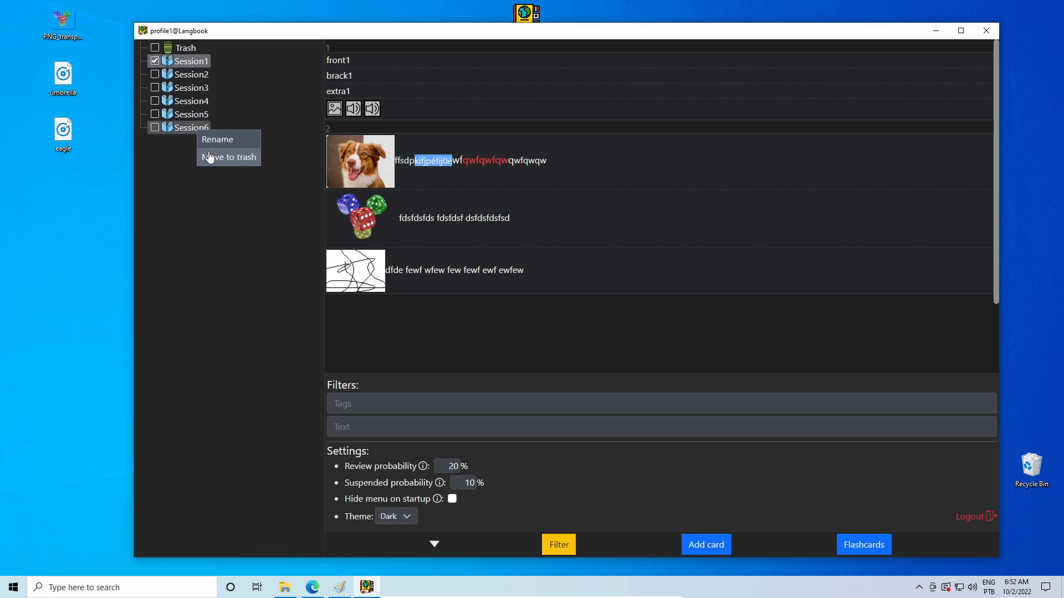
click(209, 157)
click(143, 48)
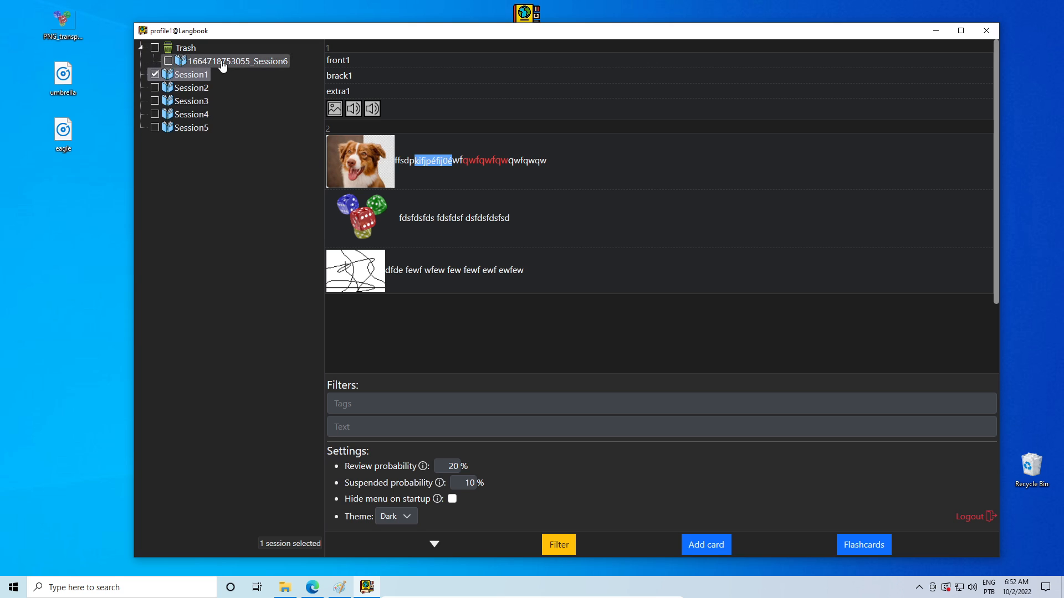
drag(223, 65, 176, 137)
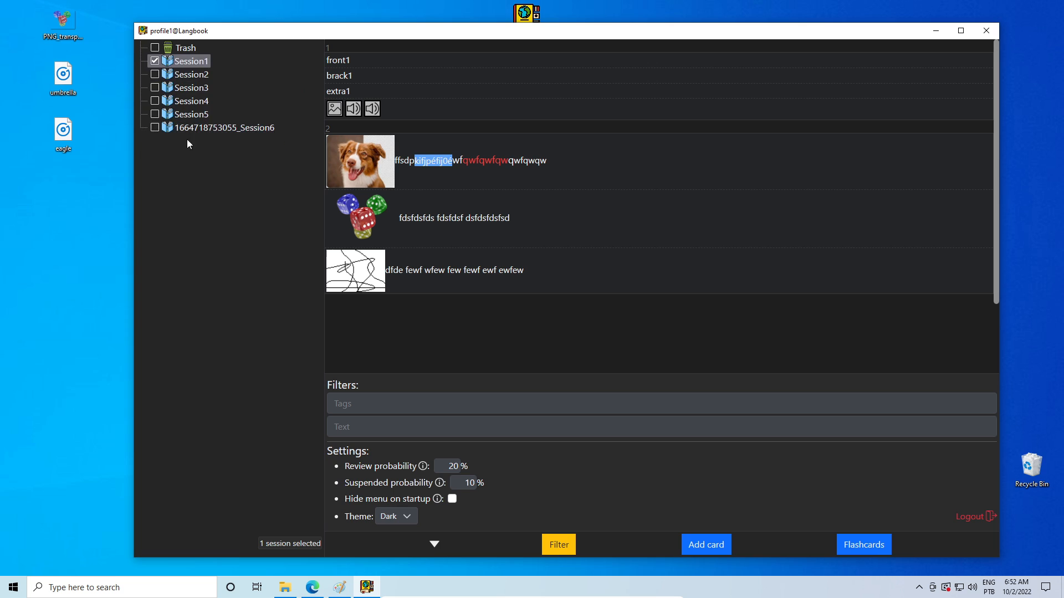
Step: Rename the restored session as Session6, removing the numeric prefix and underscore
right_click(191, 128)
click(211, 135)
click(228, 127)
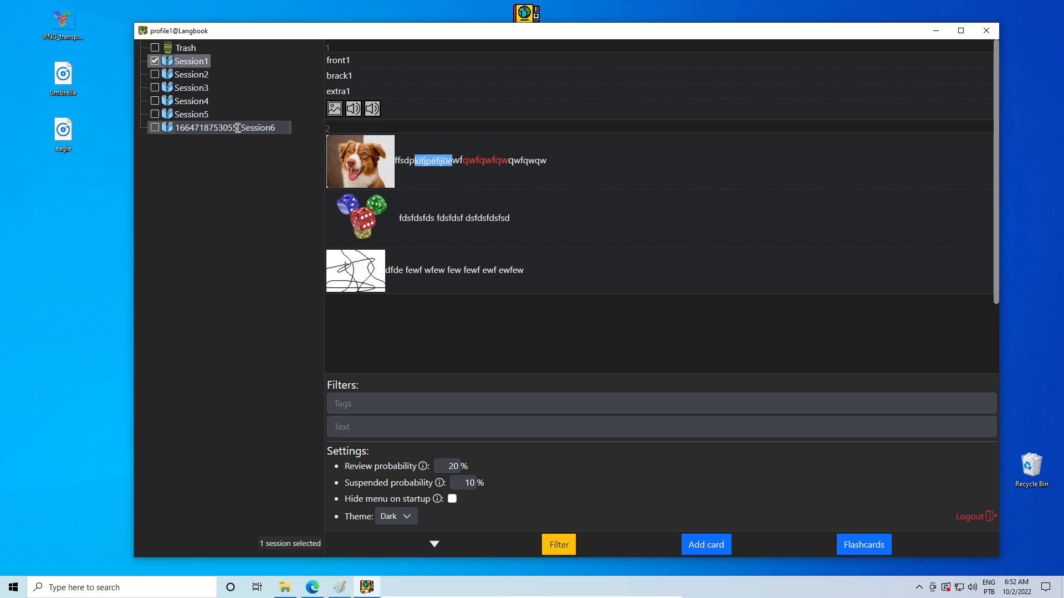
drag(239, 128, 167, 129)
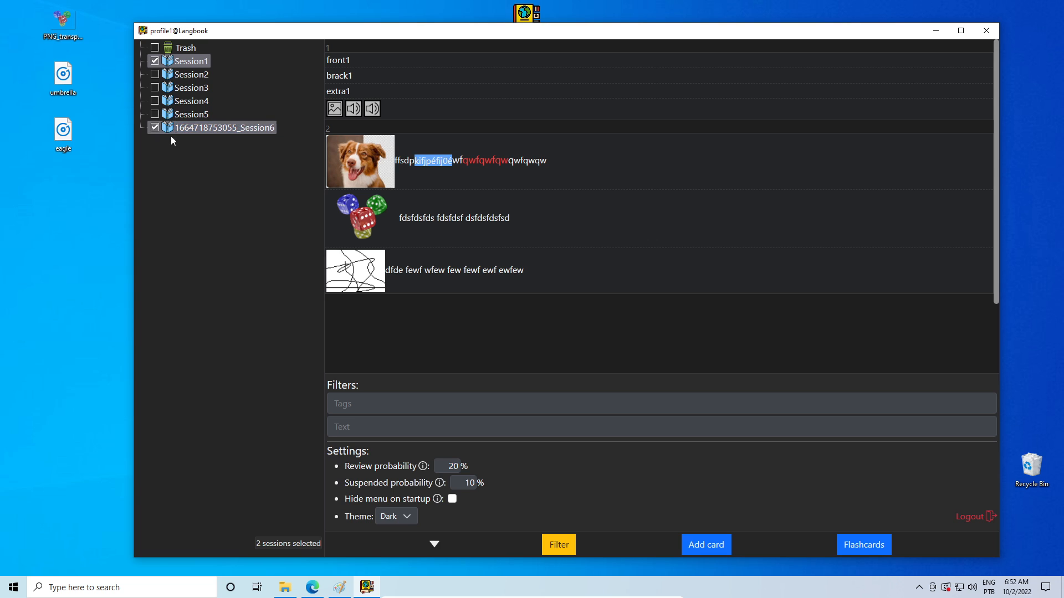
click(226, 130)
right_click(229, 129)
click(237, 135)
click(239, 130)
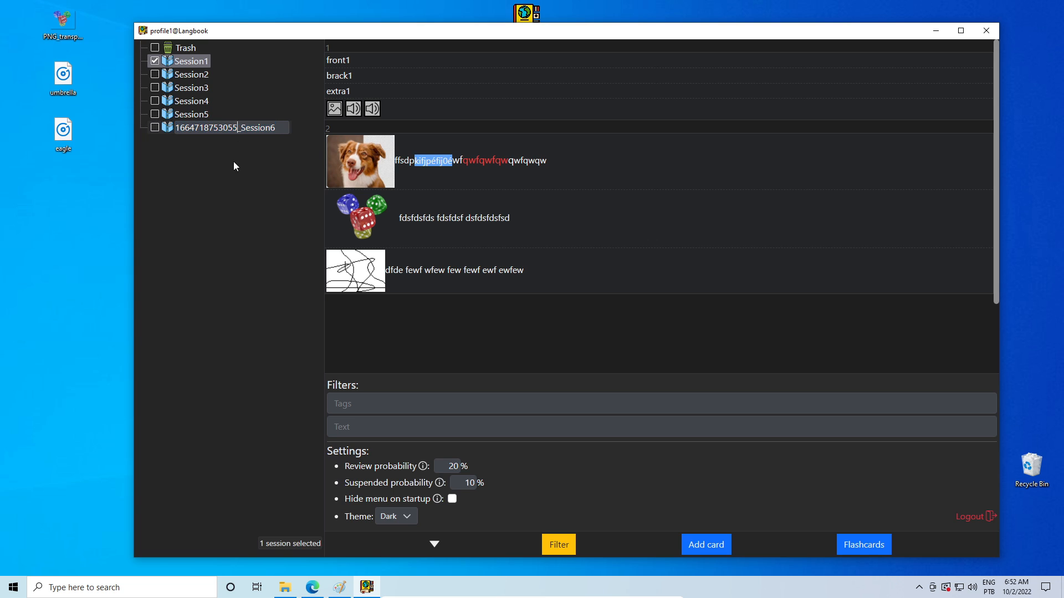
key(BackSpace)
key(BackSpace)
key(BackSpace)
key(BackSpace)
key(BackSpace)
key(BackSpace)
key(BackSpace)
key(BackSpace)
key(BackSpace)
key(BackSpace)
key(BackSpace)
key(BackSpace)
key(BackSpace)
key(Delete)
key(Return)
Step: Create four new directories at the top level of the session tree
right_click(207, 173)
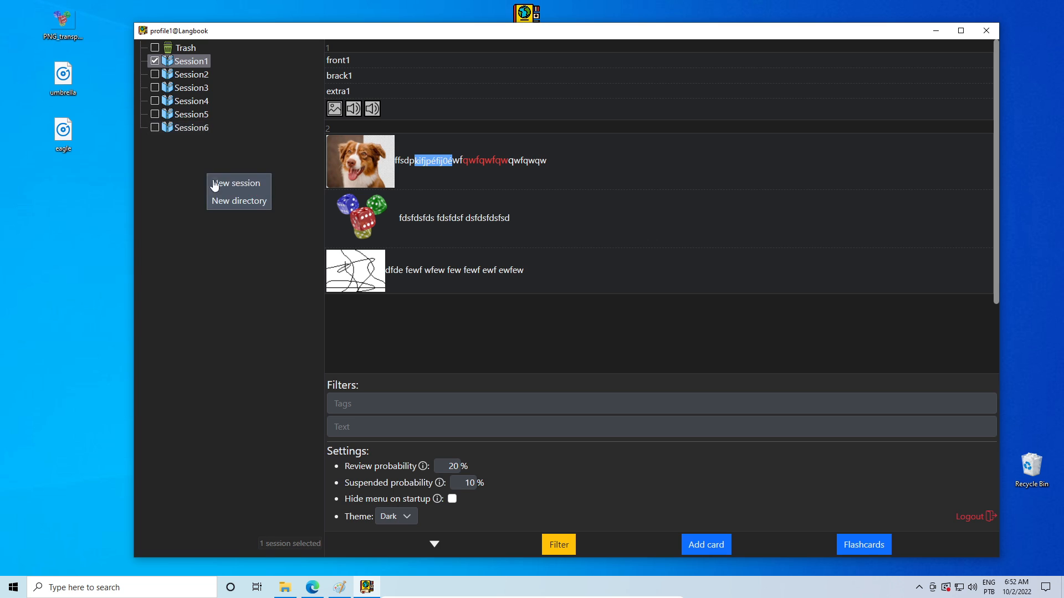
click(224, 200)
right_click(207, 195)
click(221, 219)
right_click(222, 217)
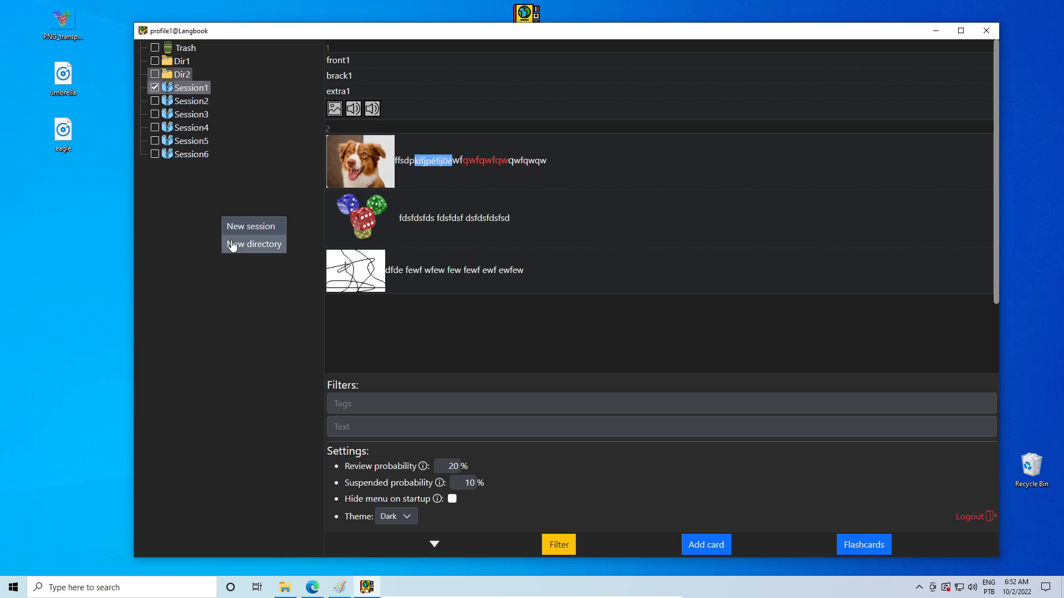
click(230, 244)
right_click(231, 240)
click(246, 269)
Step: Put Session2 and Session4 in Dir3, nest Dir3 inside Dir2, and expand both directories
drag(191, 154, 182, 89)
drag(181, 128, 181, 74)
click(140, 75)
click(153, 88)
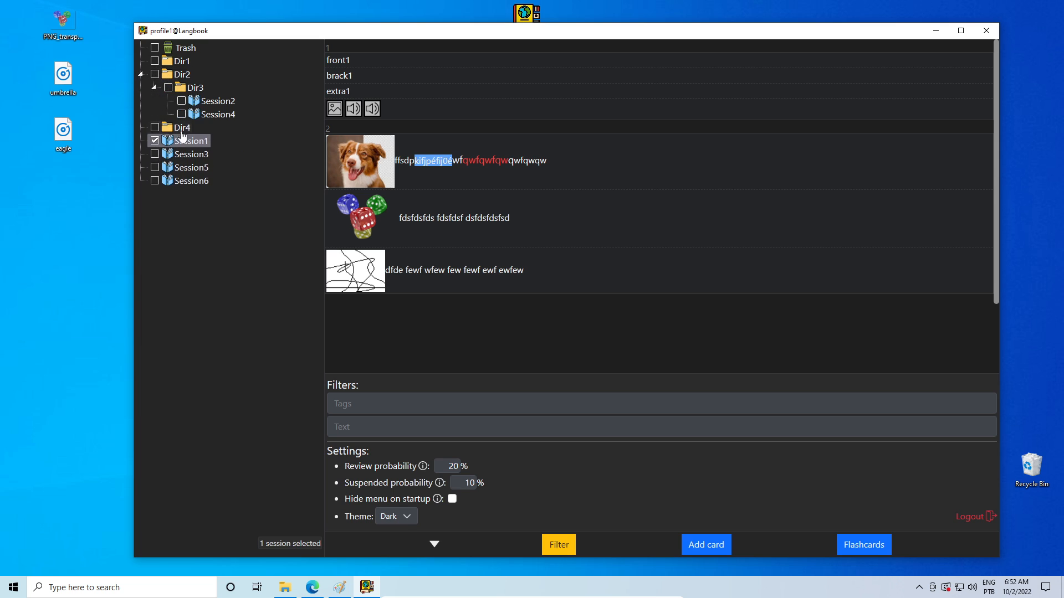
Step: Refresh the Session1 card list and add a card with the front text "delete this card" to Session6
click(574, 538)
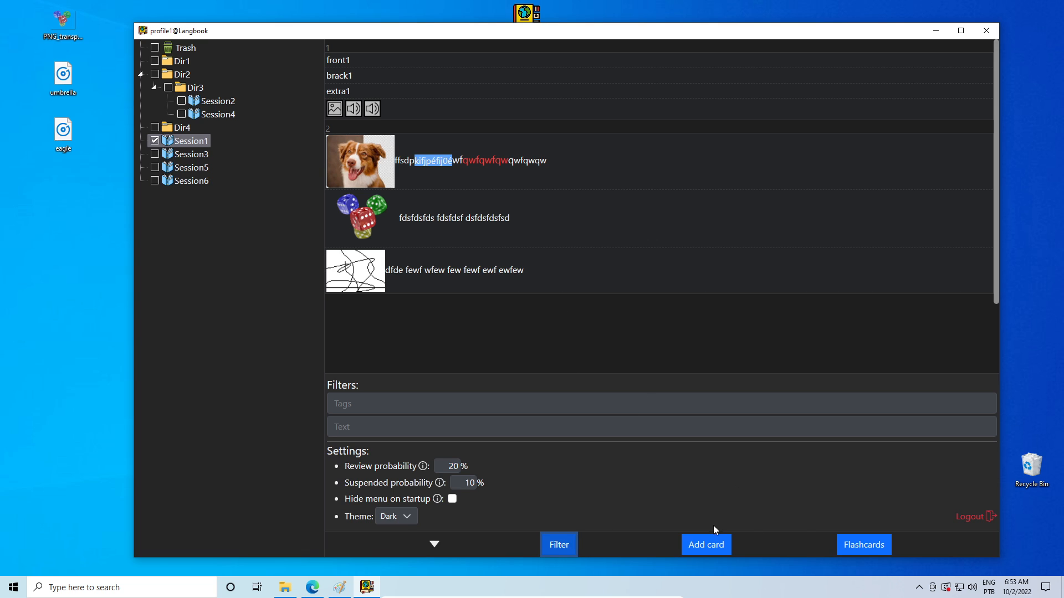
click(706, 544)
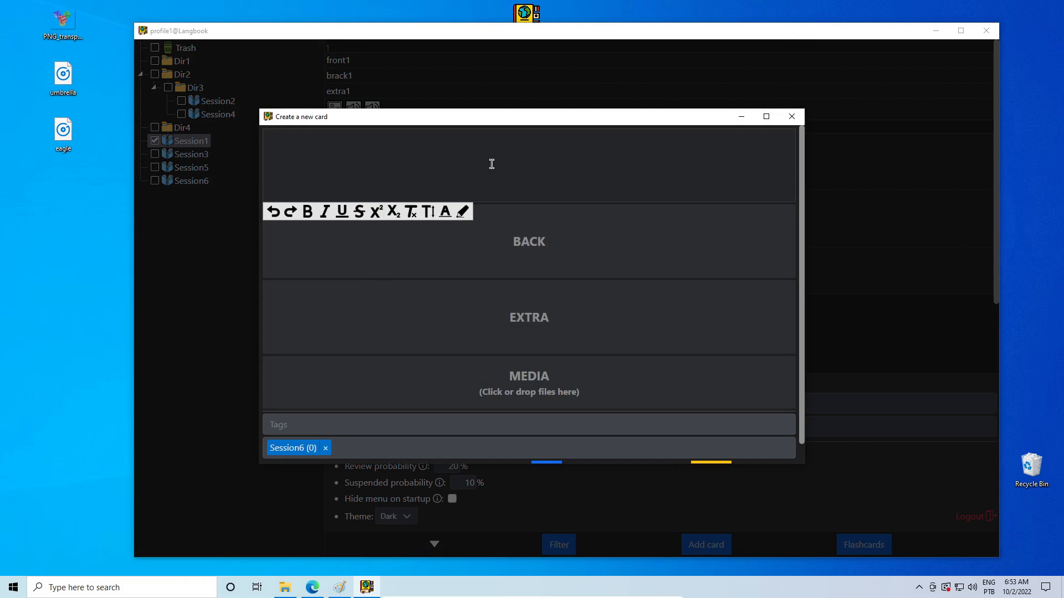
text(delete this card)
scroll(530, 381, down, 1)
click(543, 449)
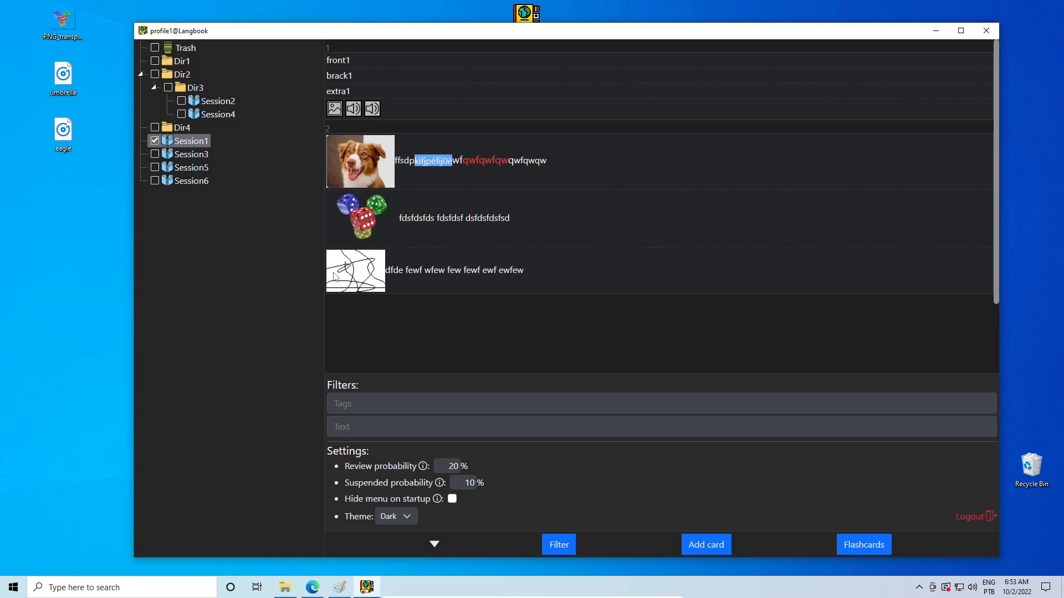
Step: Include Session6 in the card list and assign the "delete this card" card to Session1 as well
click(201, 185)
click(561, 545)
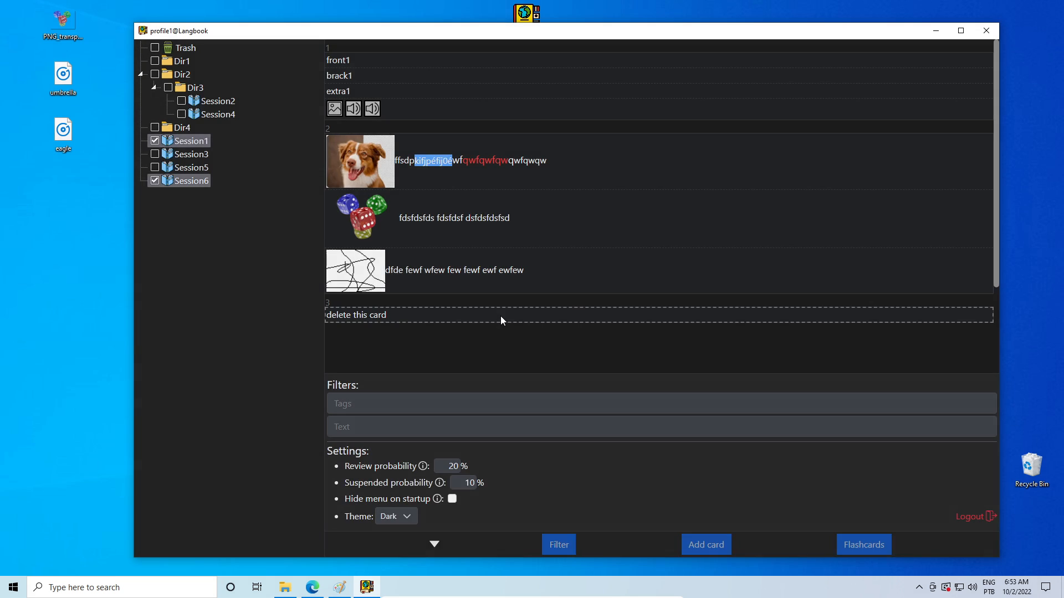
double_click(501, 318)
scroll(526, 343, down, 1)
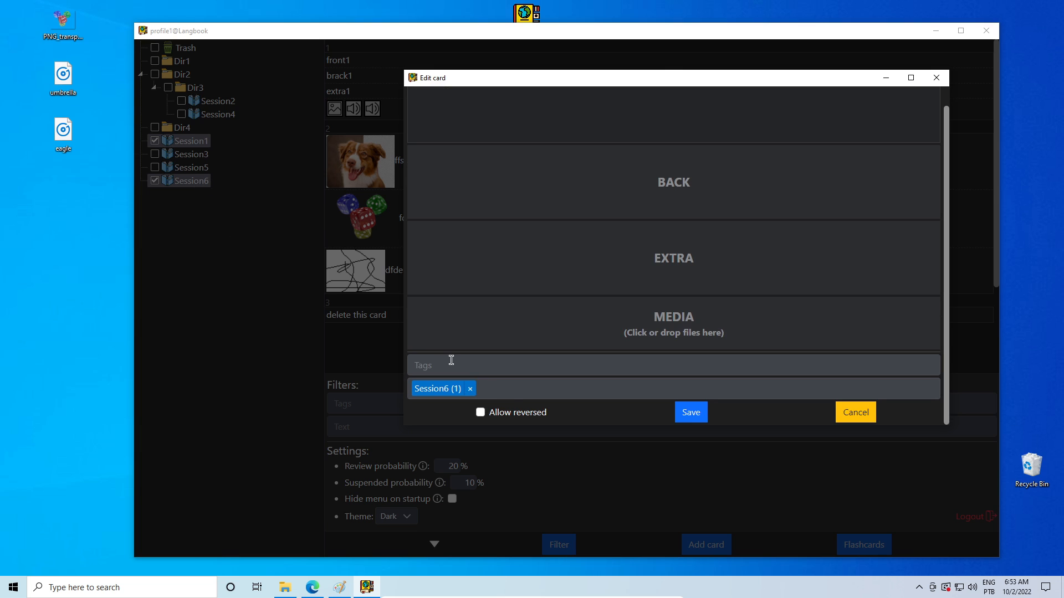
click(512, 394)
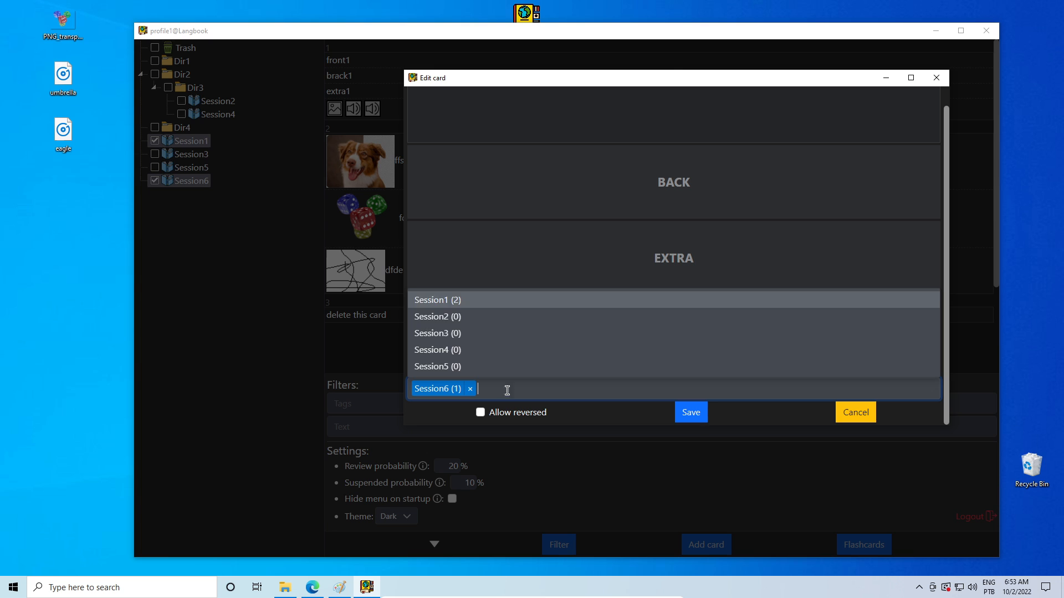
click(458, 301)
click(578, 414)
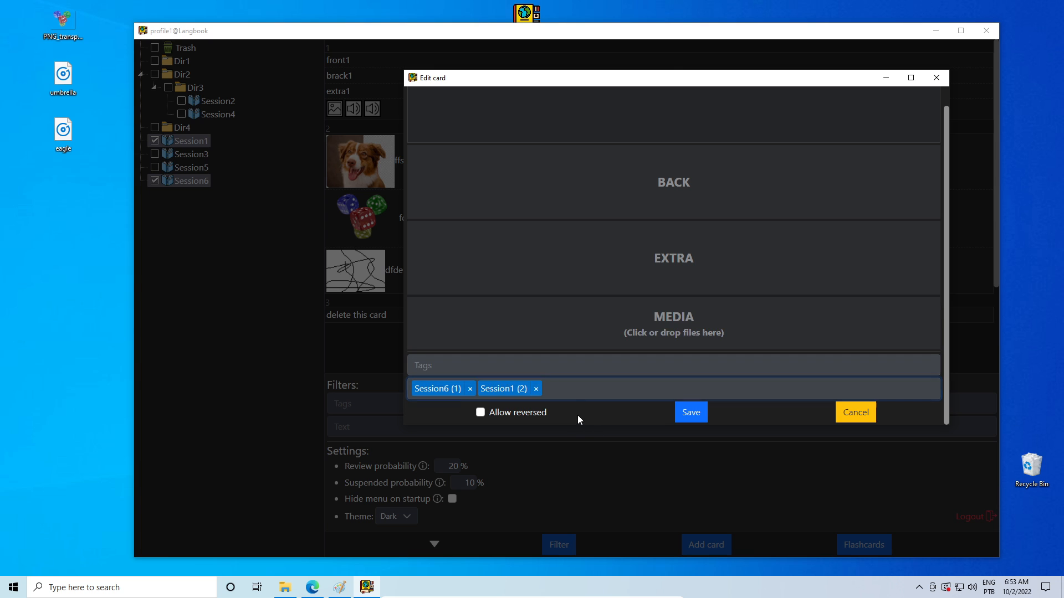
scroll(582, 420, up, 1)
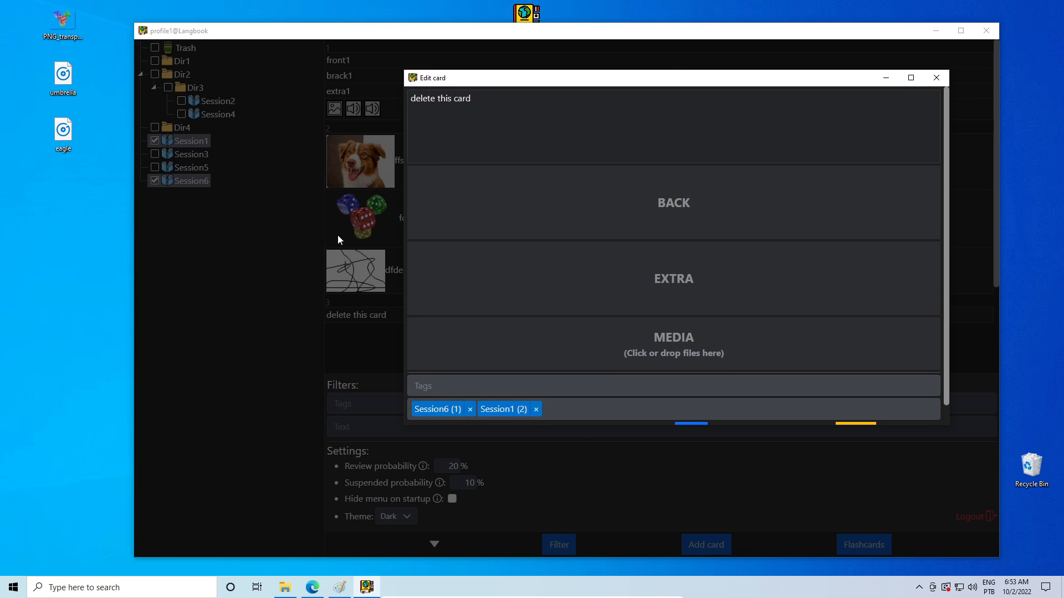
scroll(554, 333, down, 1)
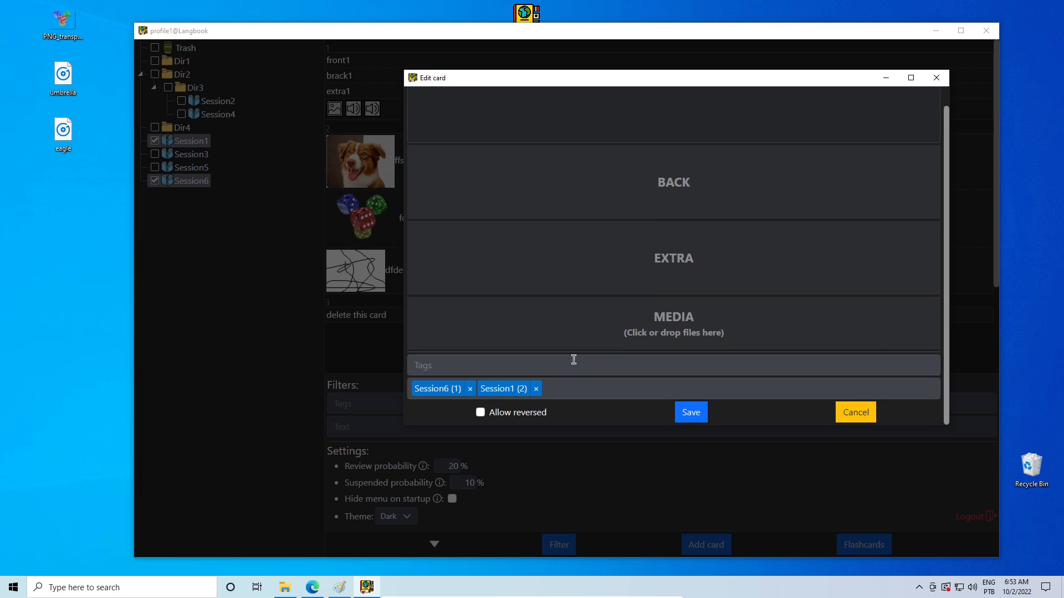
click(685, 416)
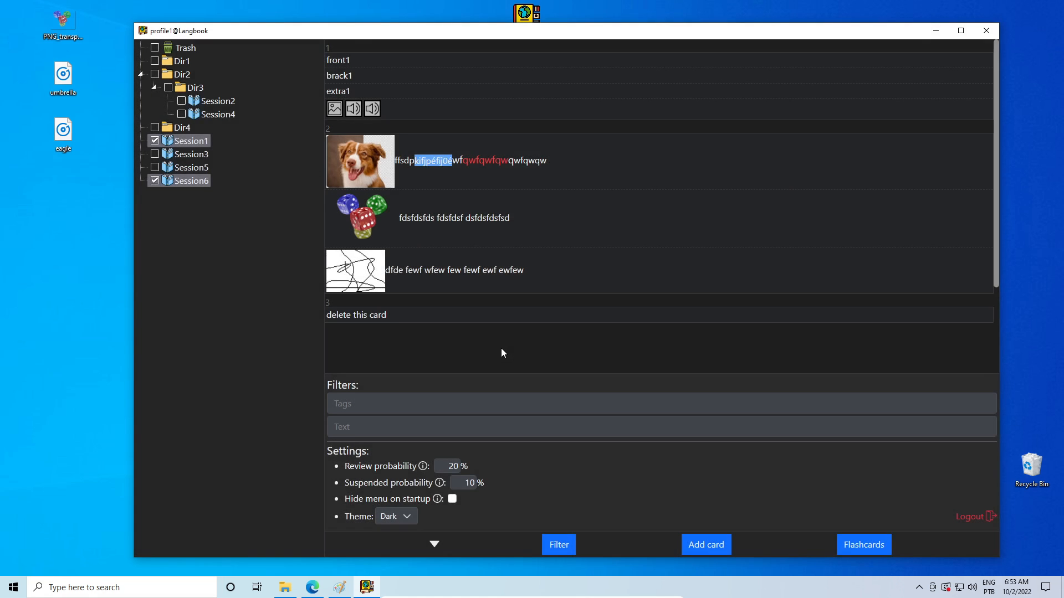
Step: Delete the "delete this card" card from the card list
scroll(476, 327, down, 2)
right_click(412, 209)
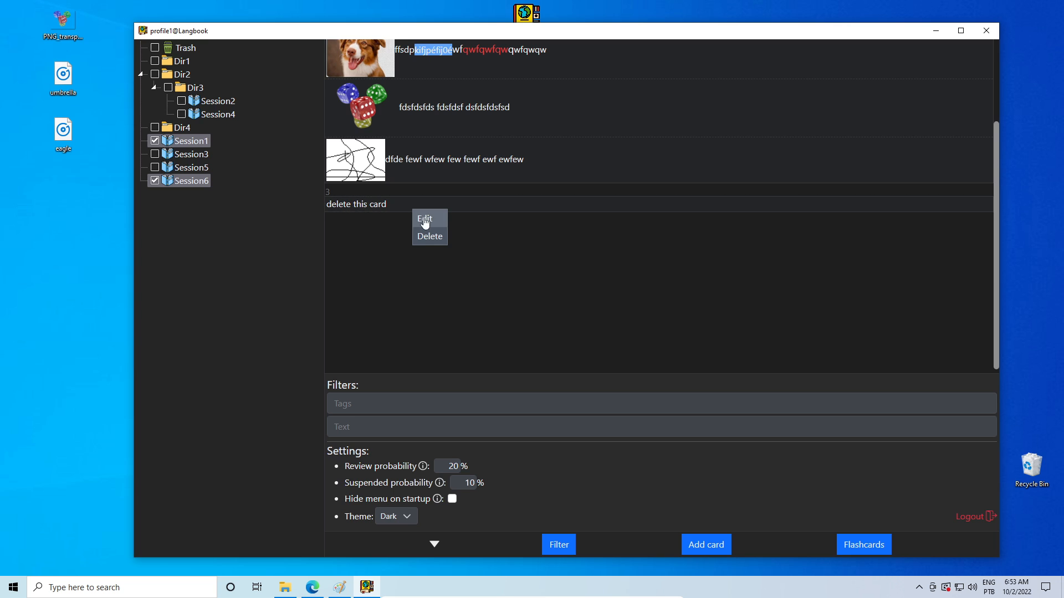
click(425, 235)
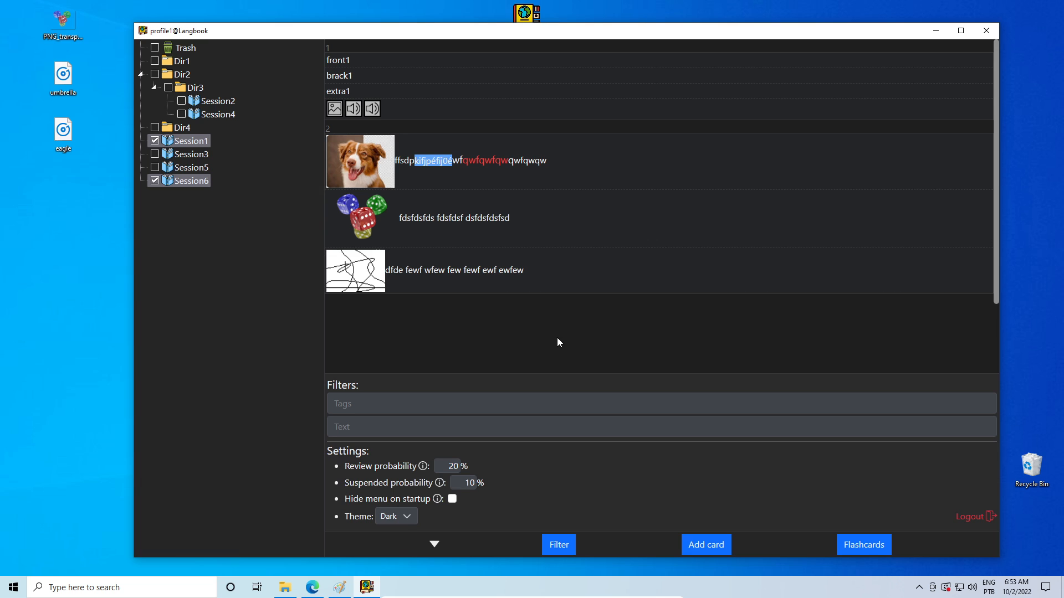
Step: Filter the card list by the deleted tag, then remove that filter and list all cards again
click(440, 400)
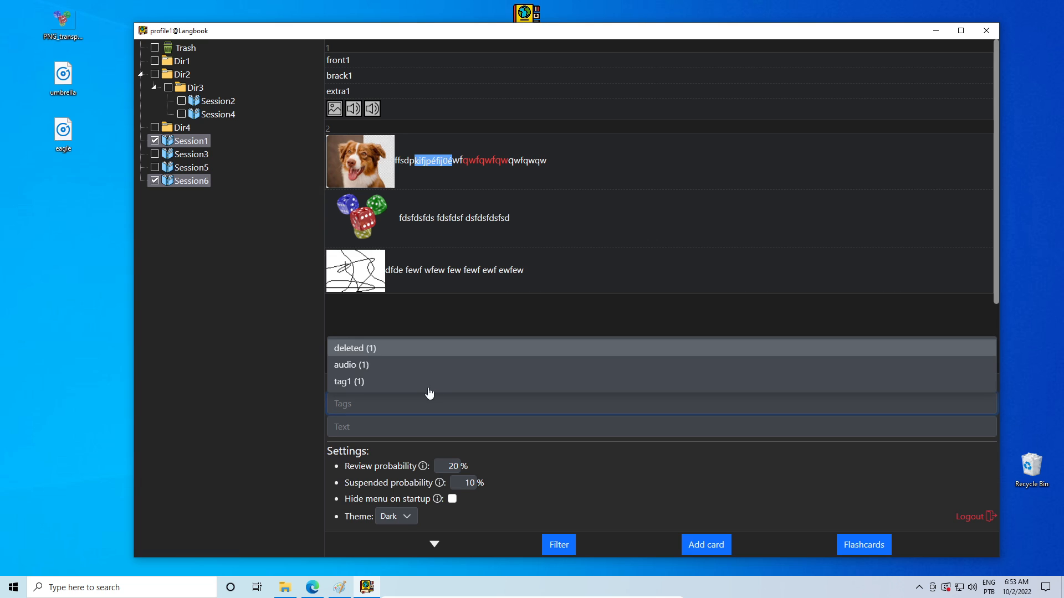
click(381, 351)
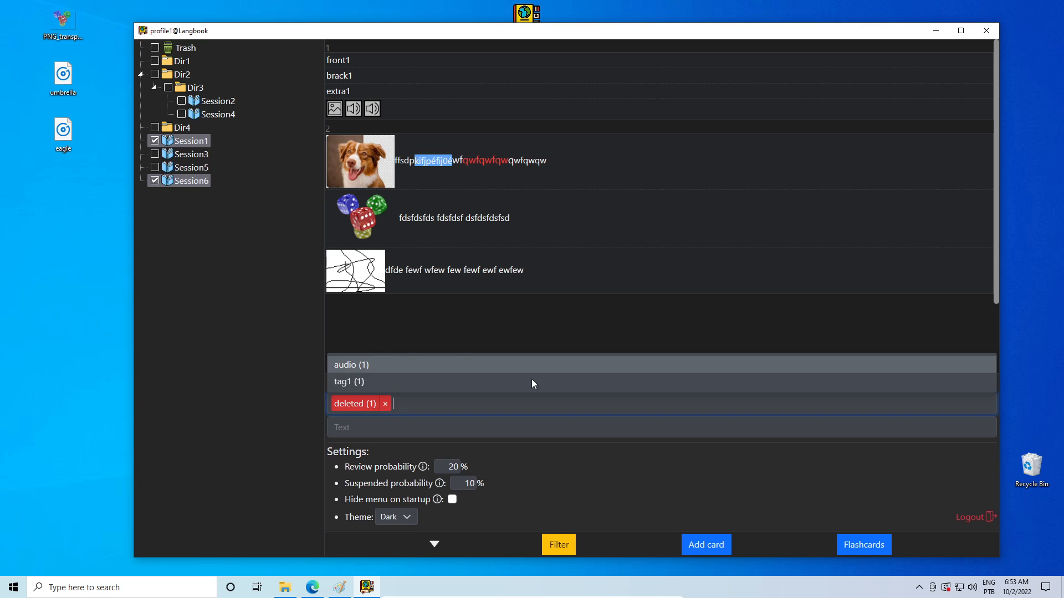
click(559, 544)
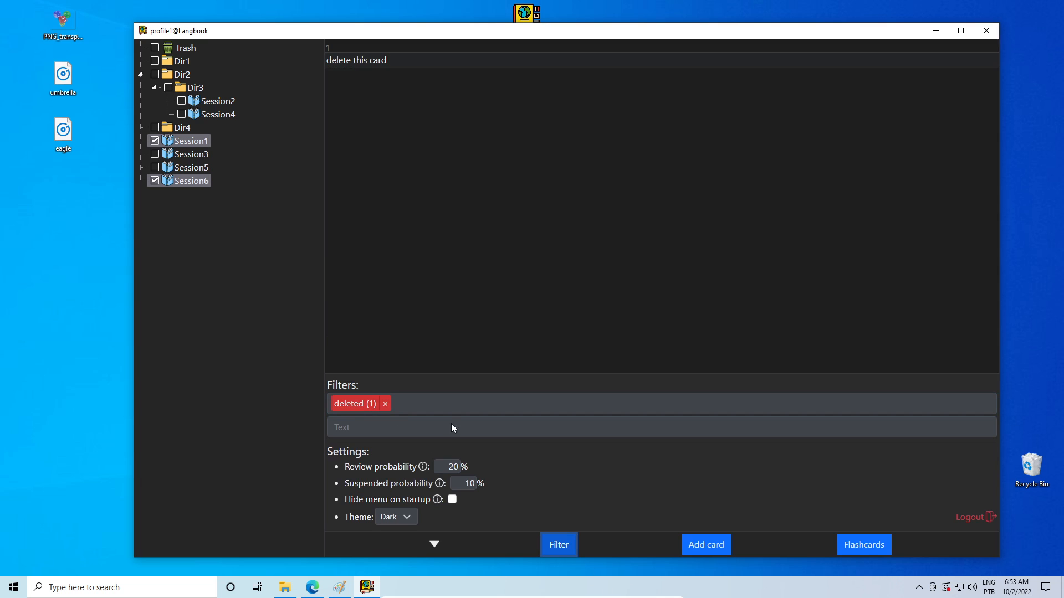
click(388, 405)
click(561, 544)
Step: Filter the card list of the selected sessions by the tag tag1
click(390, 402)
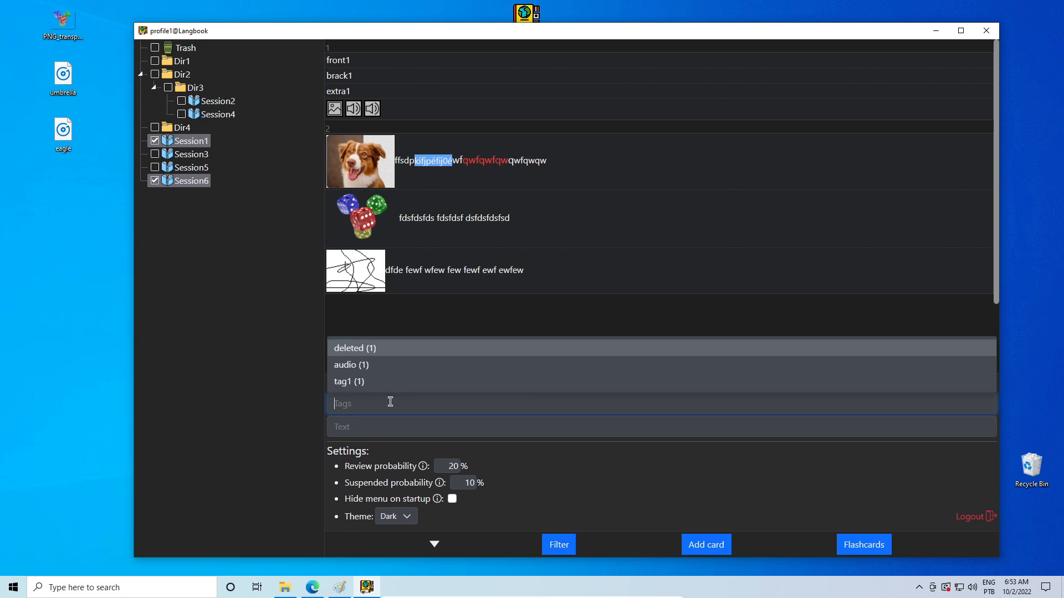
click(387, 381)
click(571, 546)
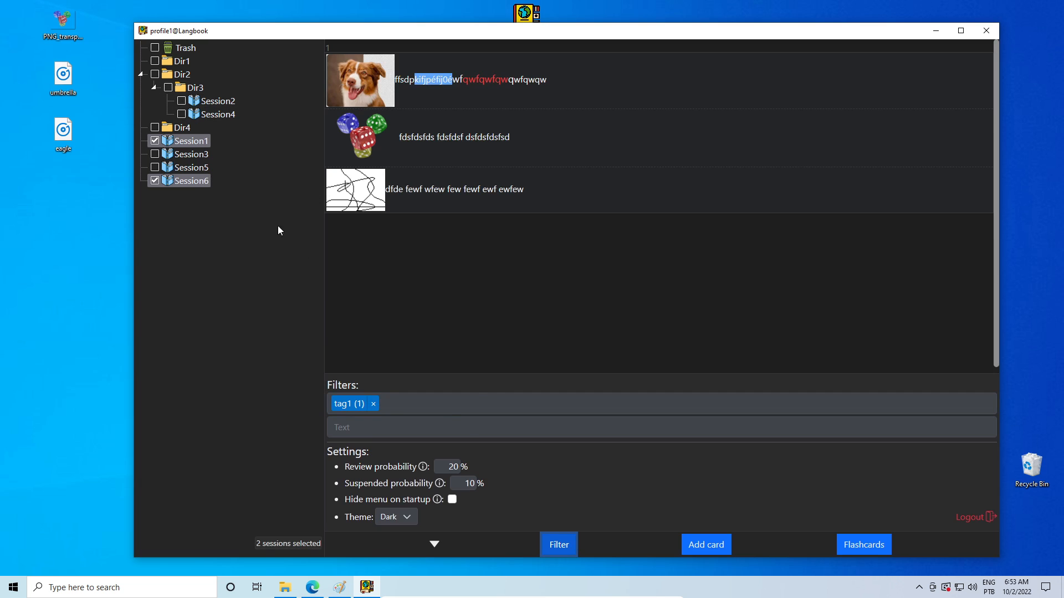
Step: Add the audio tag to the tag1 filter and apply both to the card list
click(420, 406)
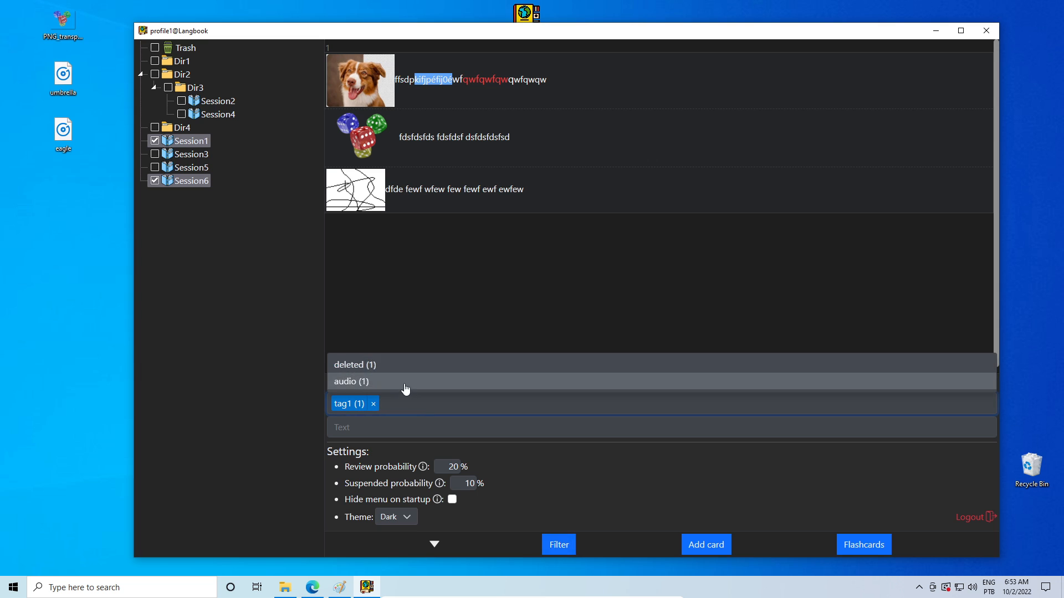
click(404, 383)
click(451, 331)
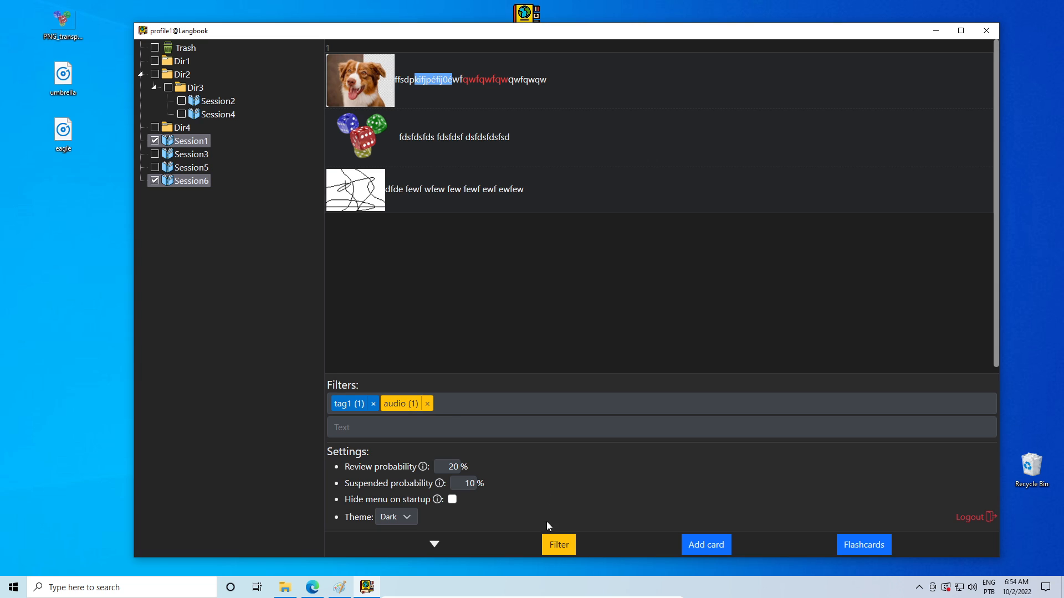
click(563, 541)
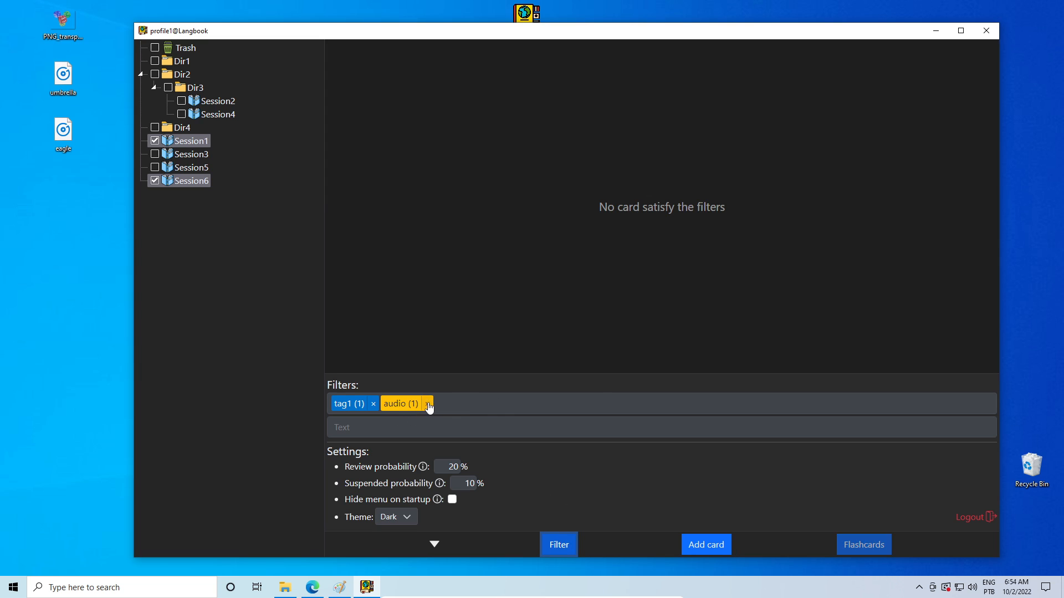
Step: Remove both tag filters and list all cards of the selected sessions again
click(449, 406)
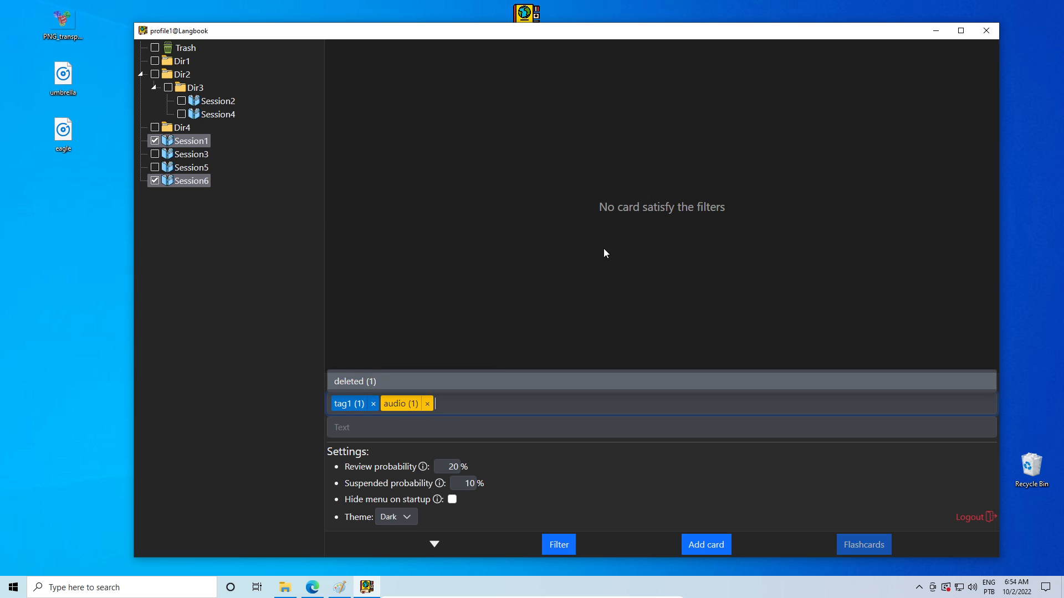
key(BackSpace)
key(BackSpace)
click(571, 532)
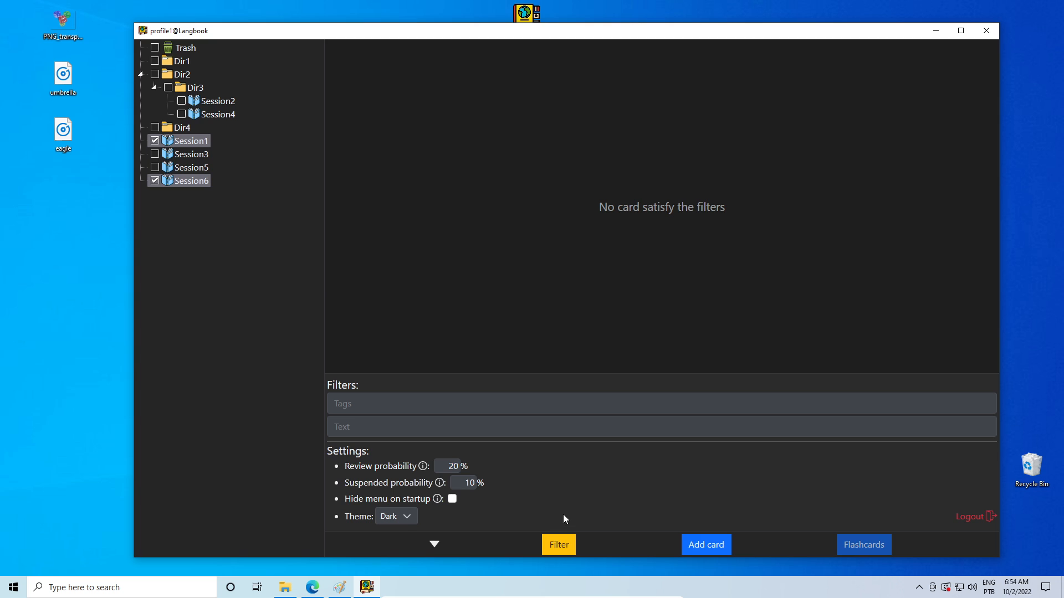
click(565, 545)
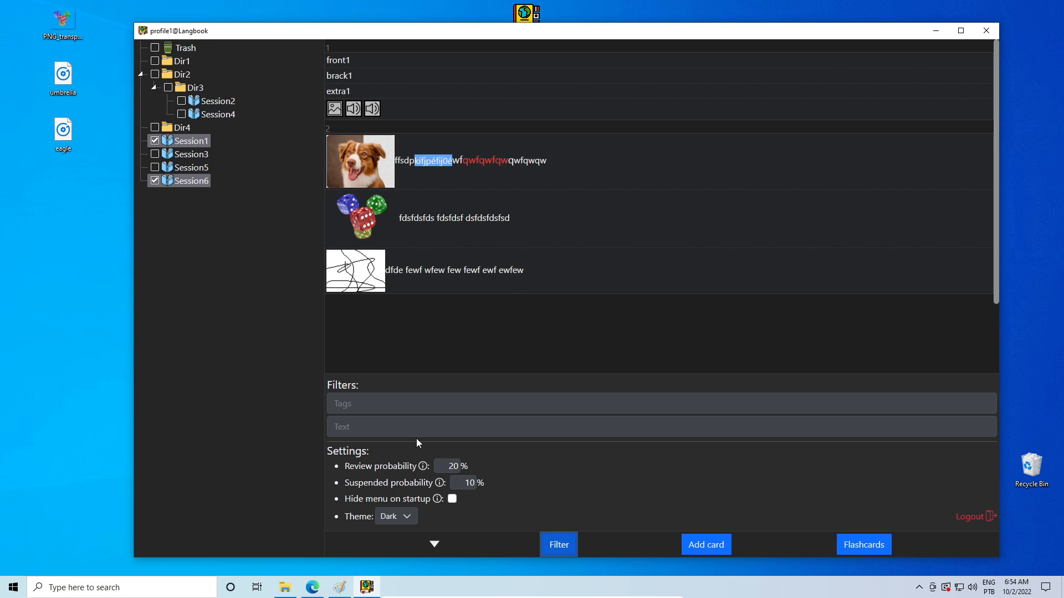
Step: Filter the card list by the text "wfew fe" copied from the last field of the dog picture card
double_click(480, 219)
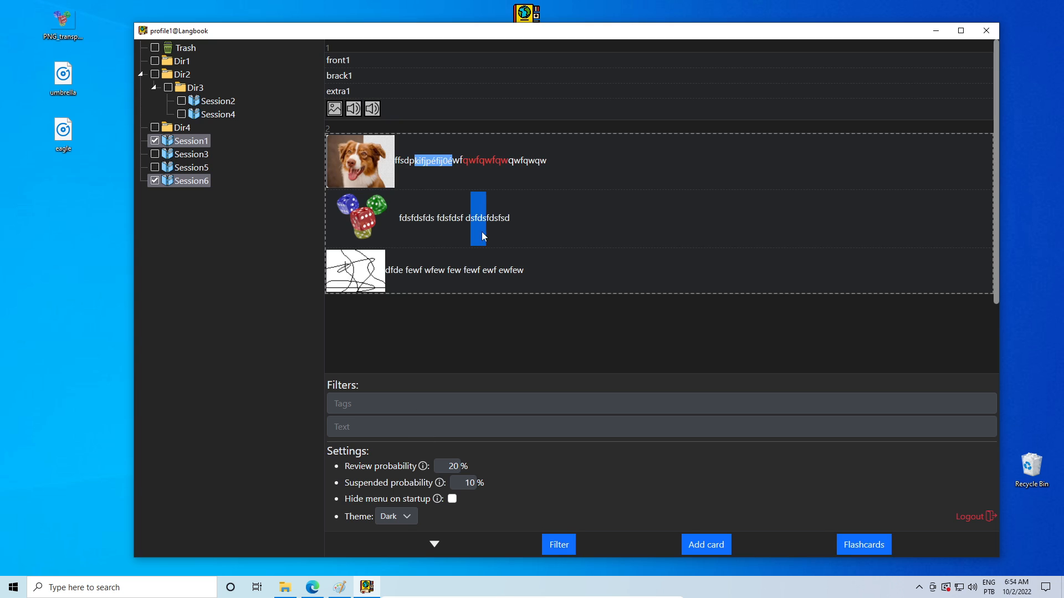
double_click(433, 270)
drag(454, 273, 449, 295)
key(ctrl+c)
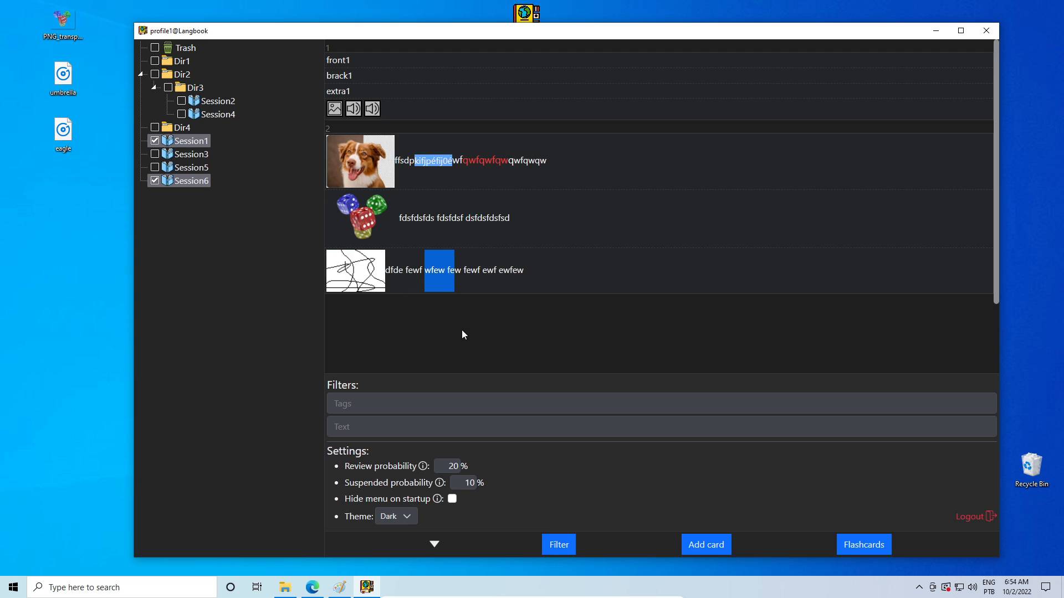
click(462, 432)
key(ctrl+v)
click(560, 545)
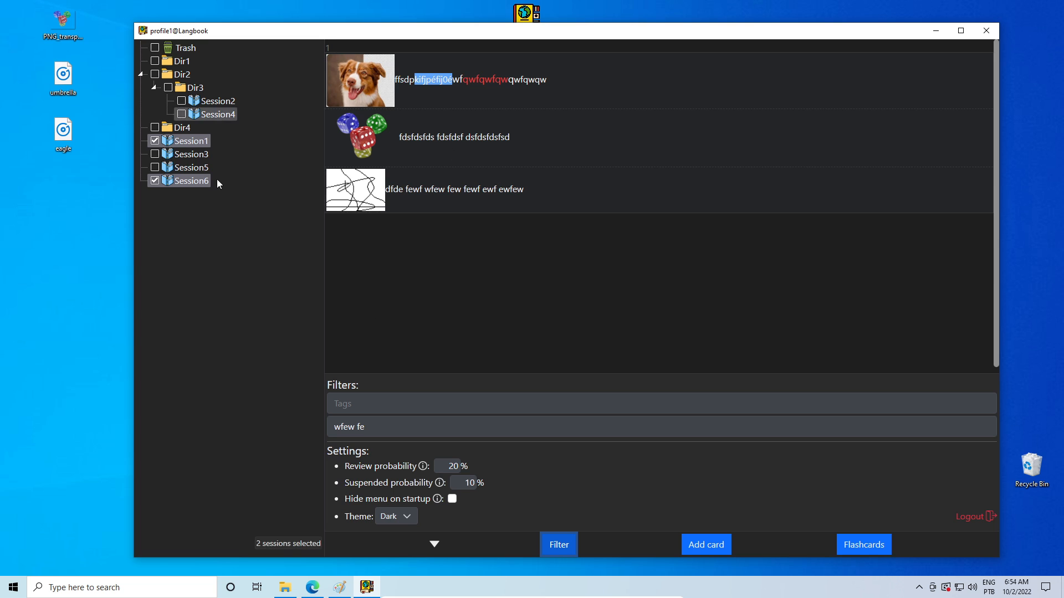
Step: Clear the text filter and relist the cards without any filters
drag(396, 434, 351, 424)
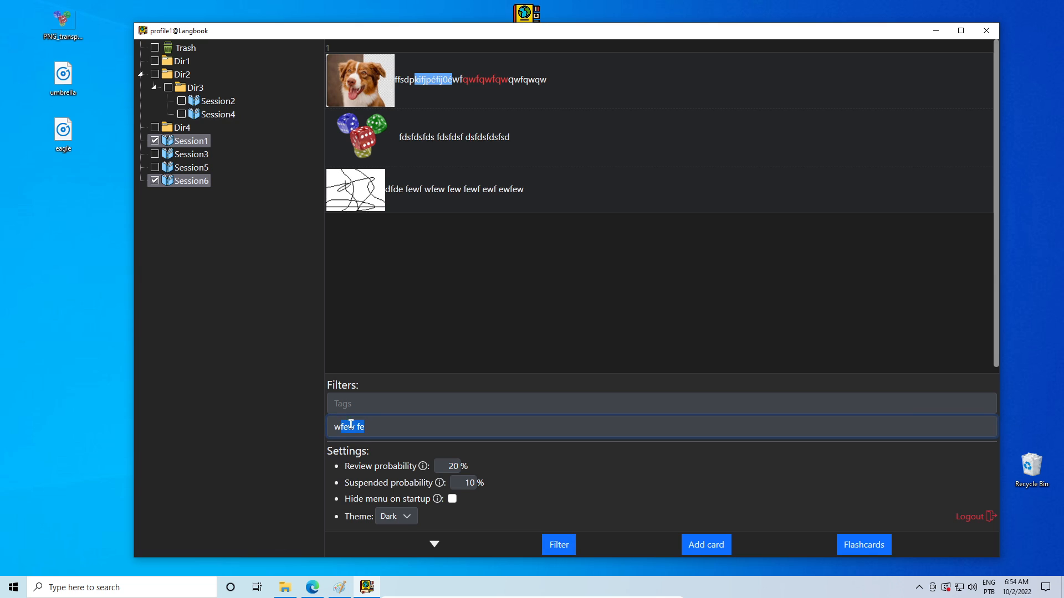
click(411, 244)
click(400, 426)
drag(400, 426, 317, 422)
key(BackSpace)
click(551, 541)
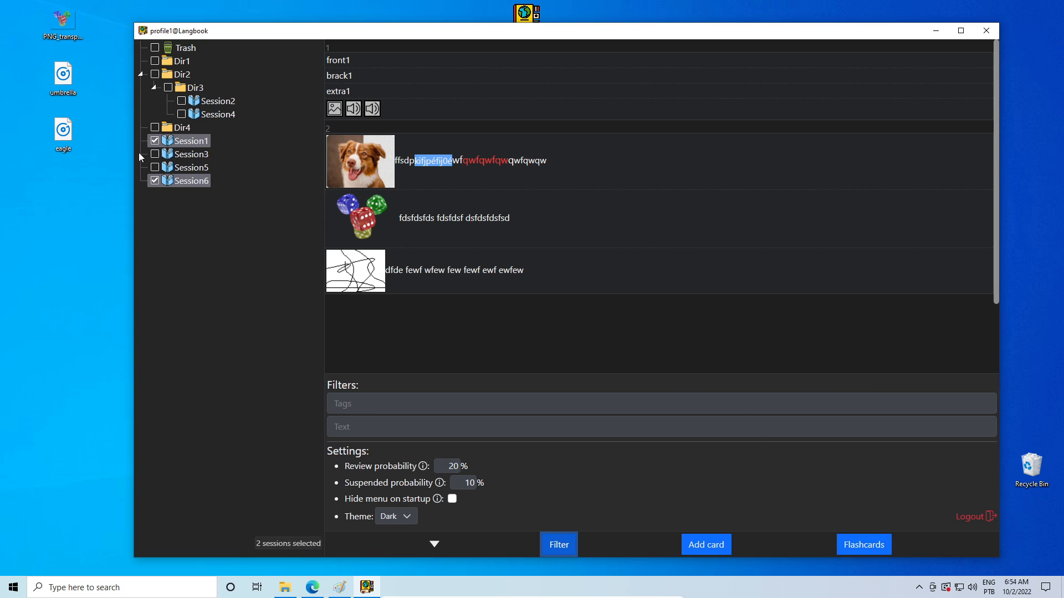
Step: Start a new Session6 card with the front text "give up" and the tag "phrasal verb"
click(702, 547)
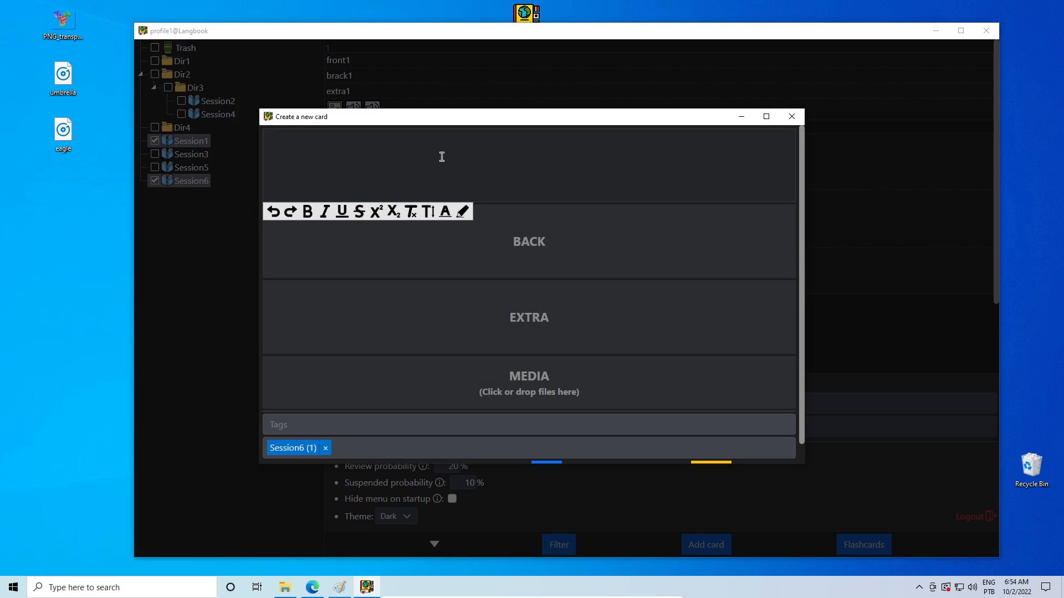
text(give up)
scroll(426, 277, down, 1)
click(383, 406)
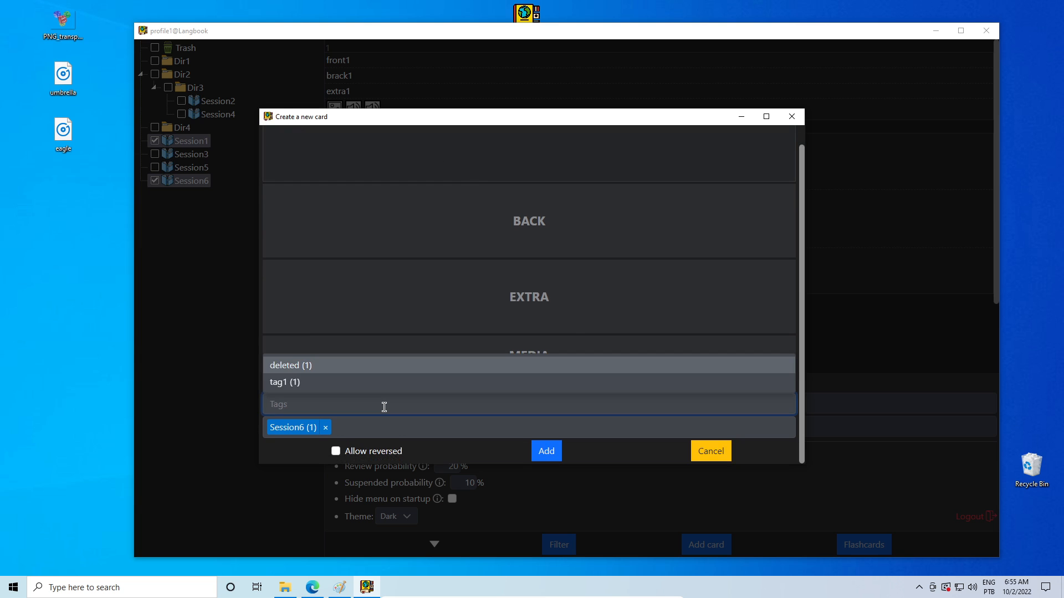
text(pohrasal)
key(BackSpace)
key(BackSpace)
key(BackSpace)
key(BackSpace)
key(BackSpace)
key(BackSpace)
key(BackSpace)
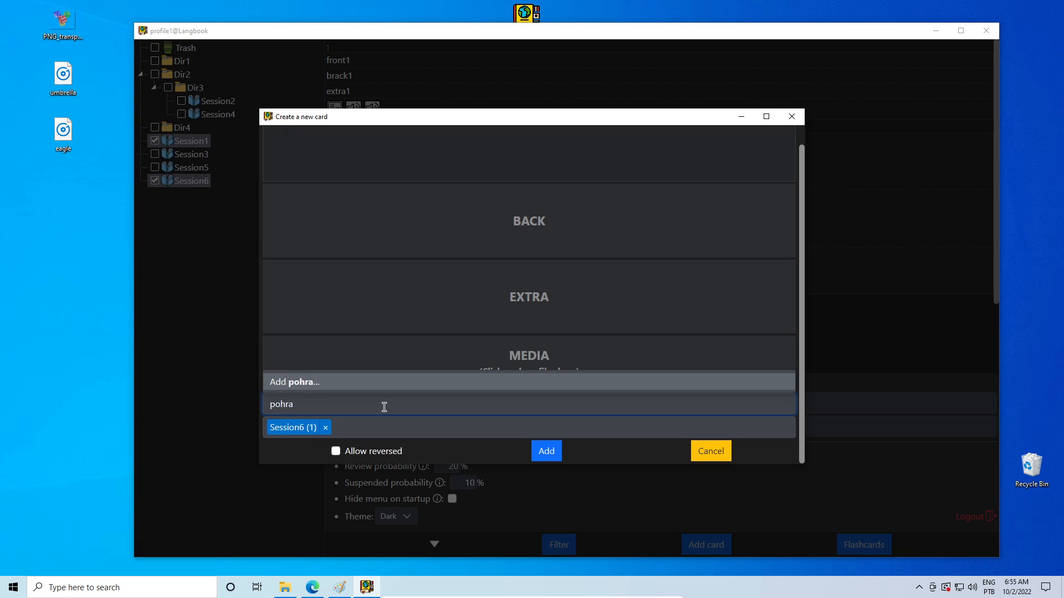
key(BackSpace)
text(phrasal verb)
key(Return)
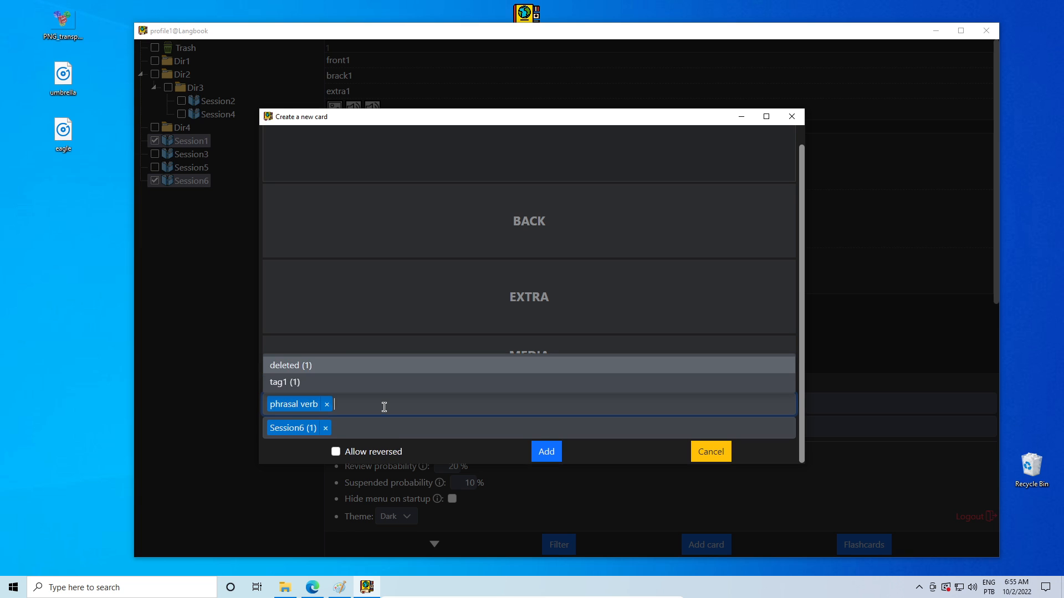
Step: Check the fields of the new "give up" card and add it to Session6
click(440, 451)
scroll(438, 395, up, 1)
scroll(443, 352, down, 1)
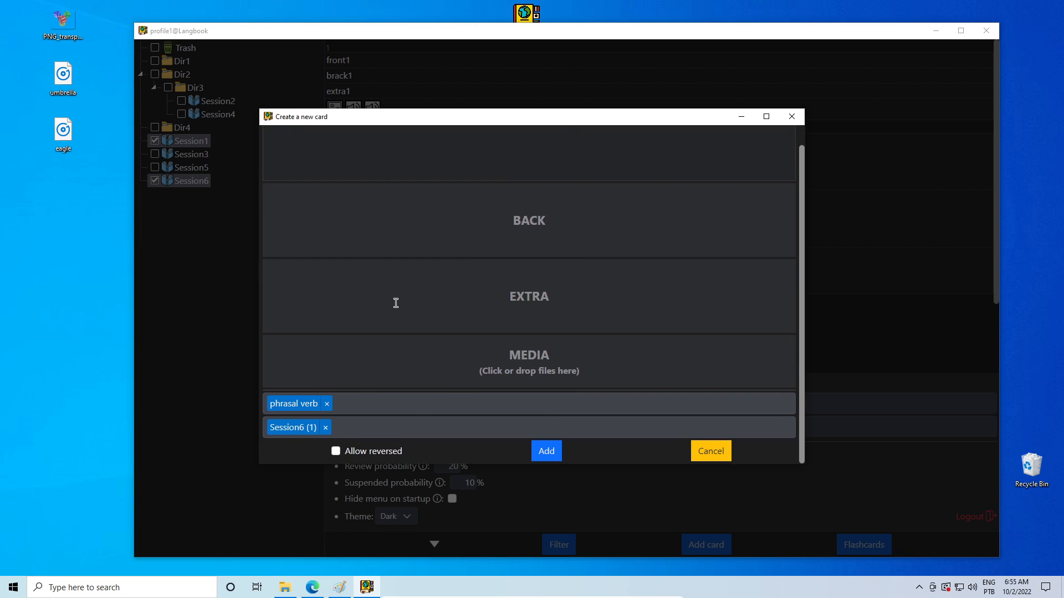
click(551, 453)
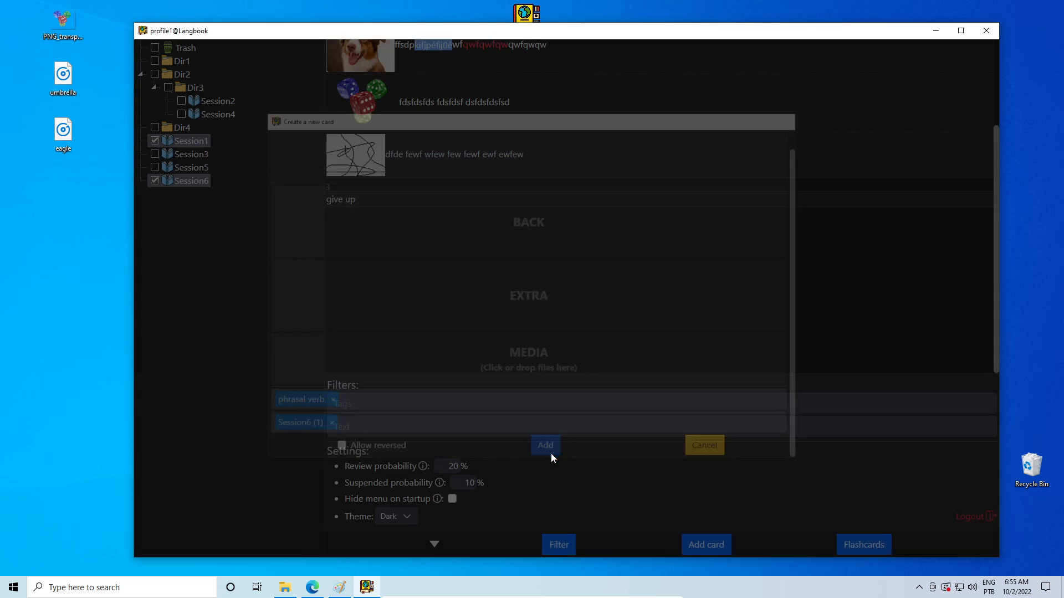
Step: Filter the card list by the phrasal verb tag
click(439, 405)
click(400, 380)
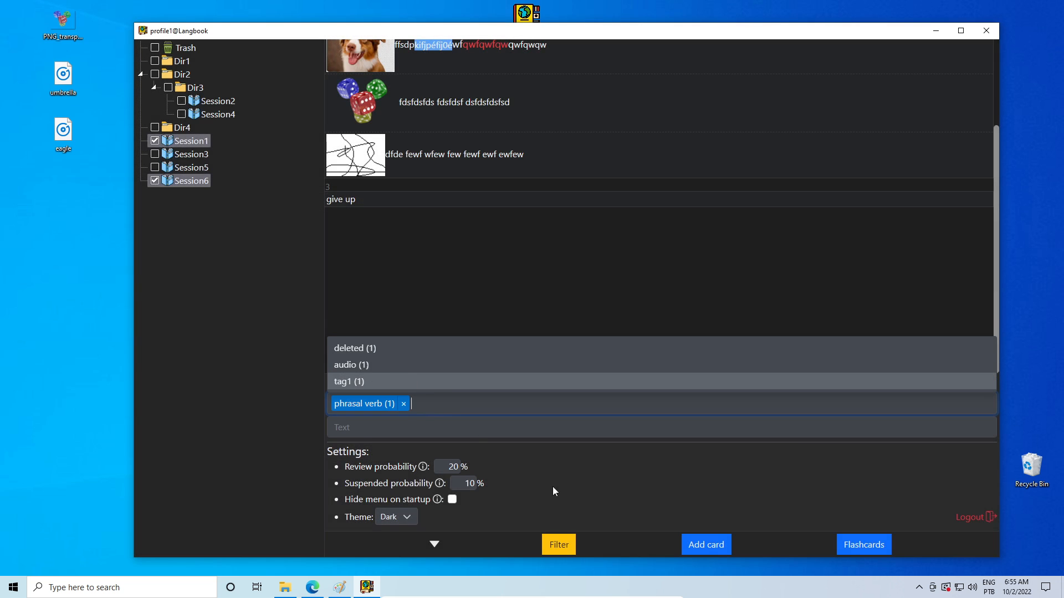
click(556, 548)
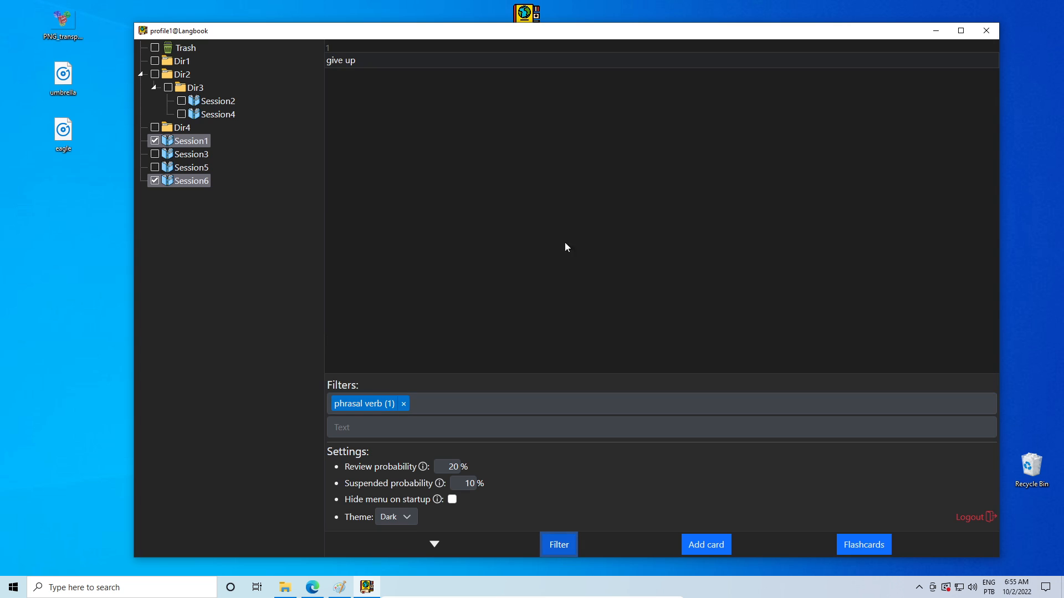
Step: Remove the phrasal verb filter, list all cards again and look through them
click(402, 405)
click(554, 544)
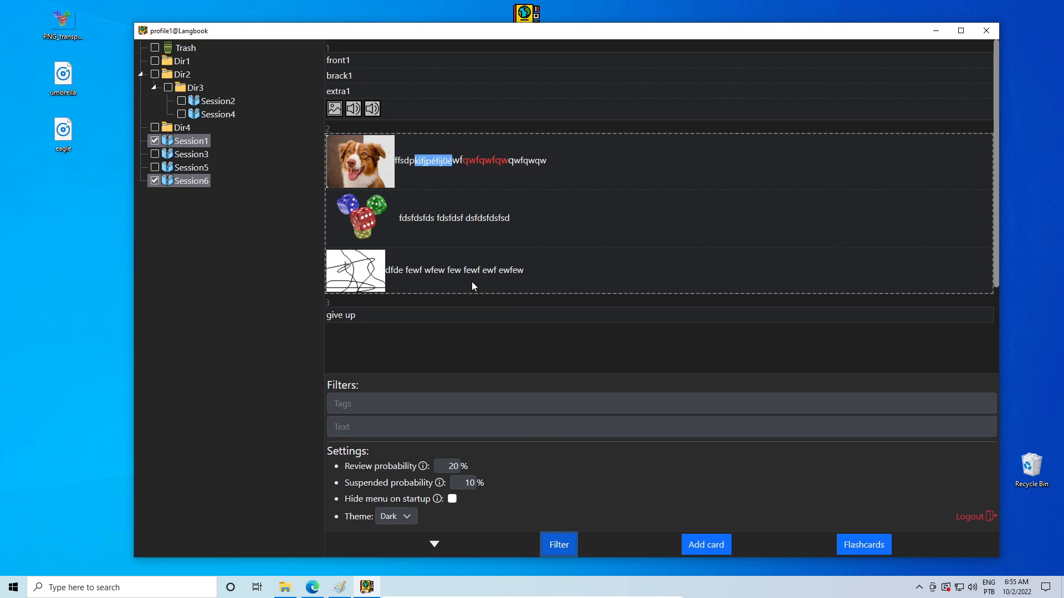
scroll(471, 281, down, 3)
scroll(464, 323, up, 2)
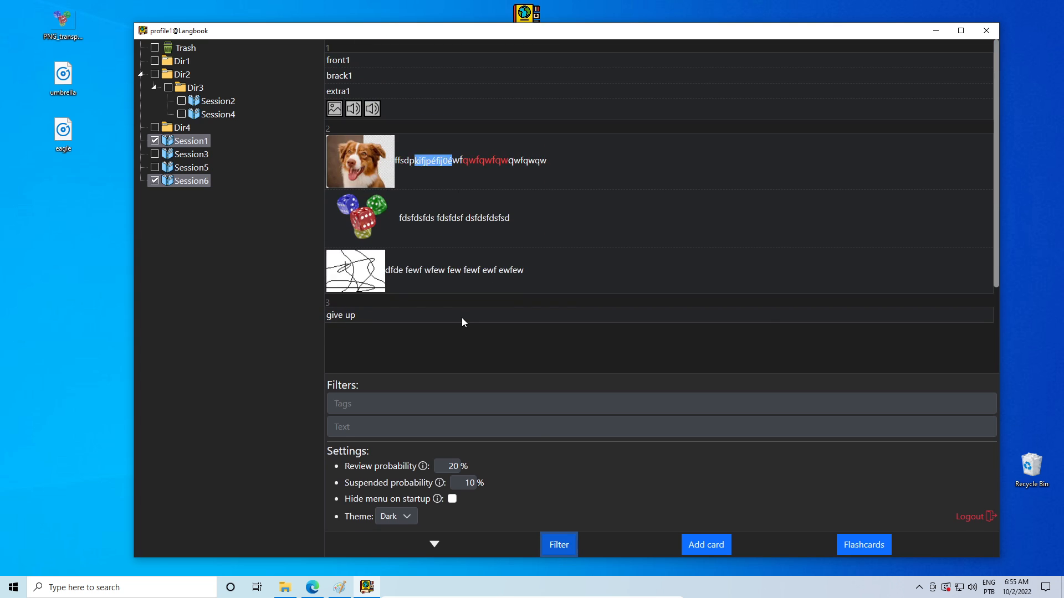
Step: Start another Session6 card with the front text "gqf~lasmkpásf" and the back text "qwdf[qç]wld"
click(704, 546)
text(gof~lasmkpásf)
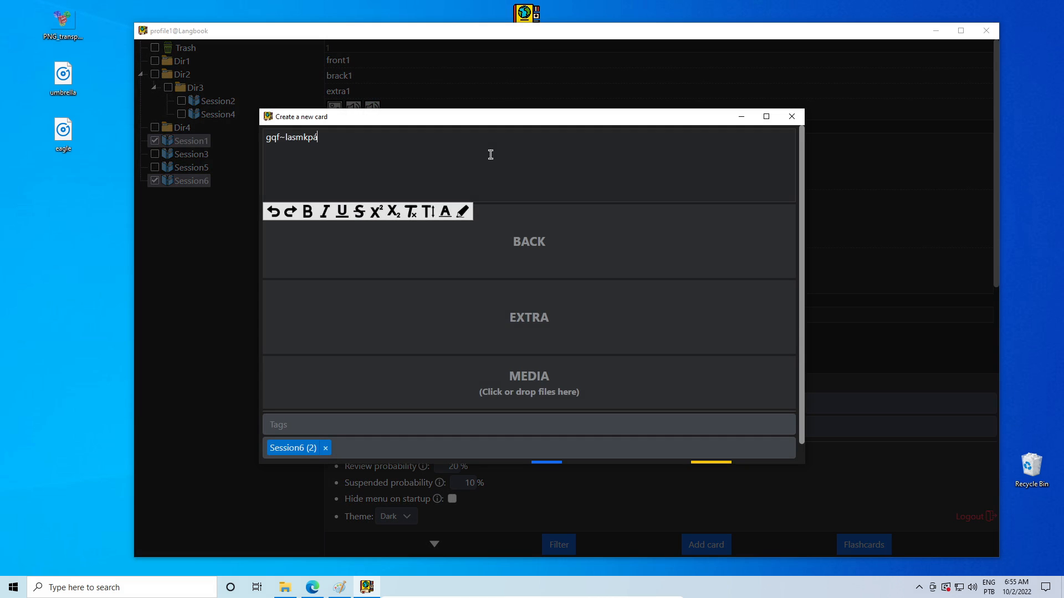
click(511, 243)
text(qwdf[qç]wld)
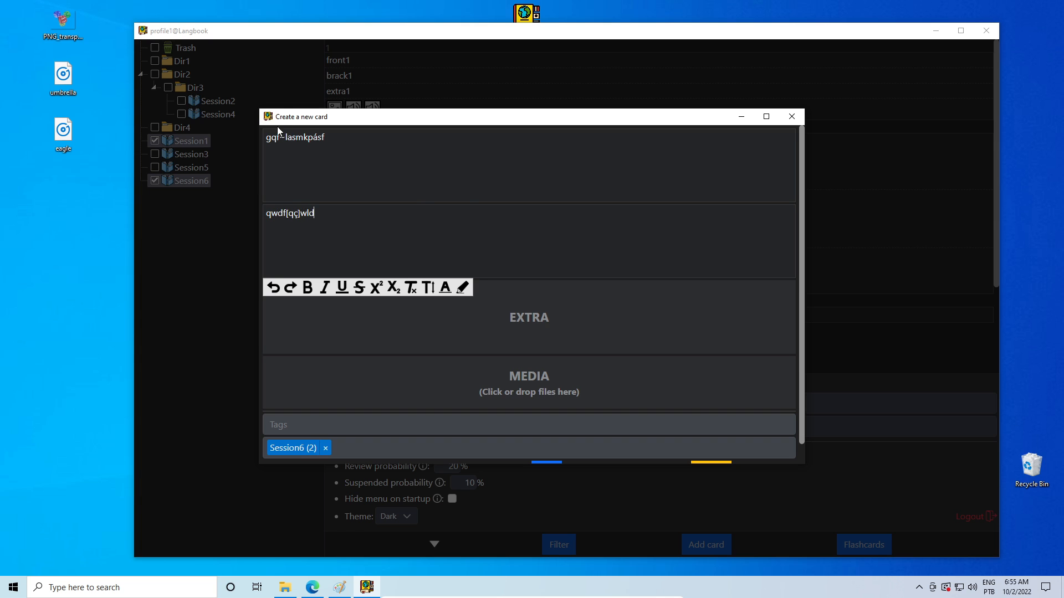
Step: Color the characters "smkp" in the front text light red and add the card
drag(291, 138, 314, 138)
click(442, 215)
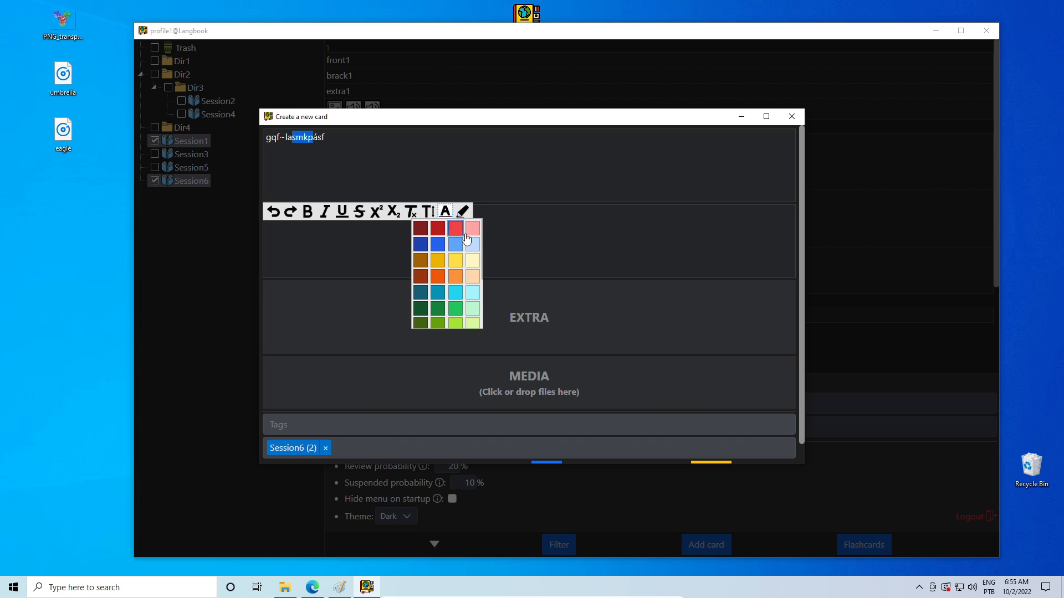
click(460, 234)
click(410, 148)
scroll(511, 355, down, 1)
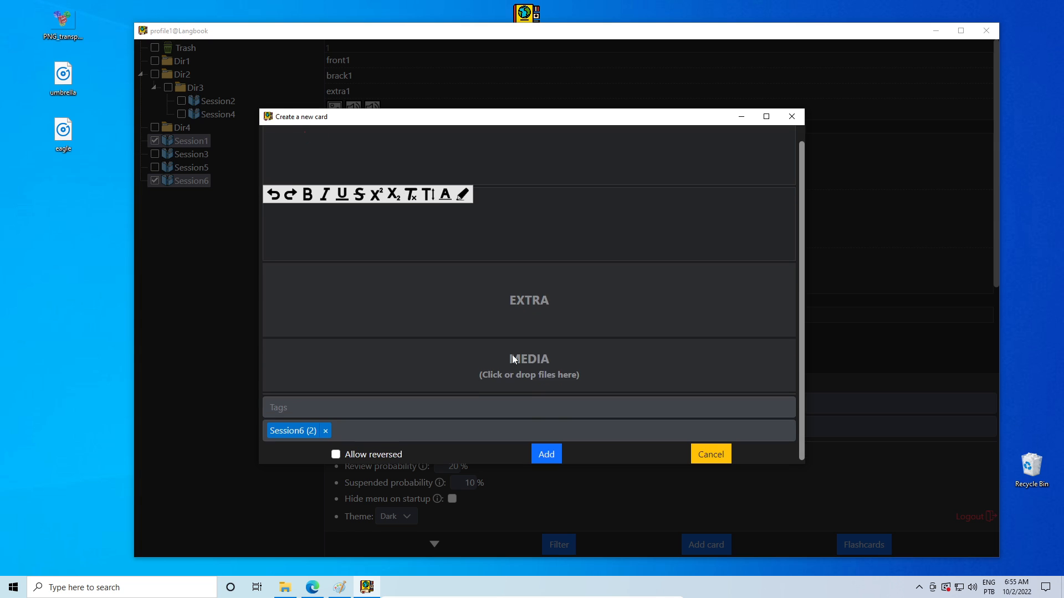
click(541, 456)
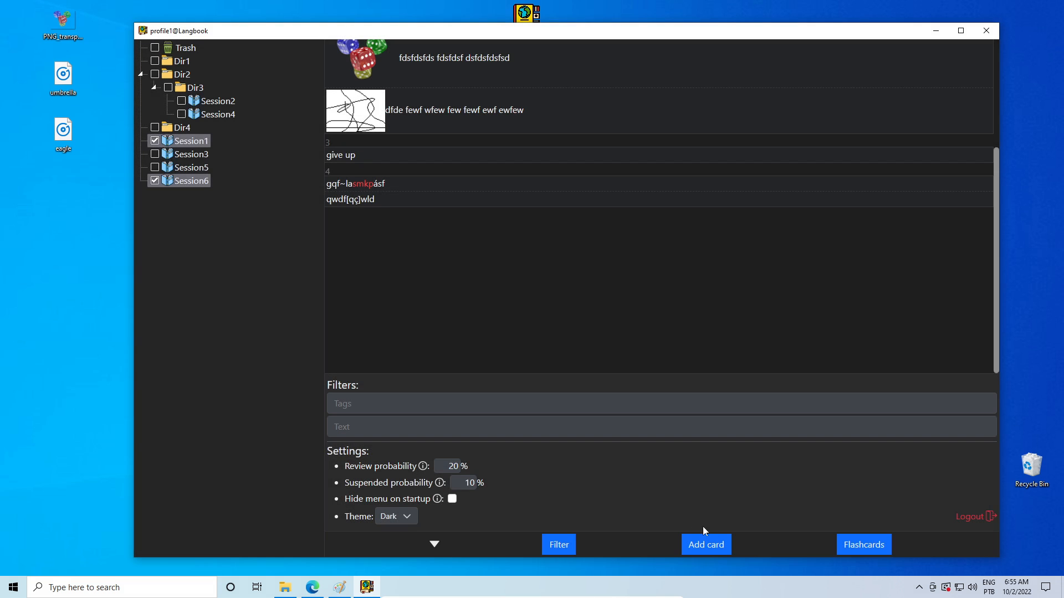
Step: Open the listed cards as flashcards, then reposition and enlarge the Flashcards window to cover the main window
scroll(582, 306, up, 3)
scroll(570, 304, down, 1)
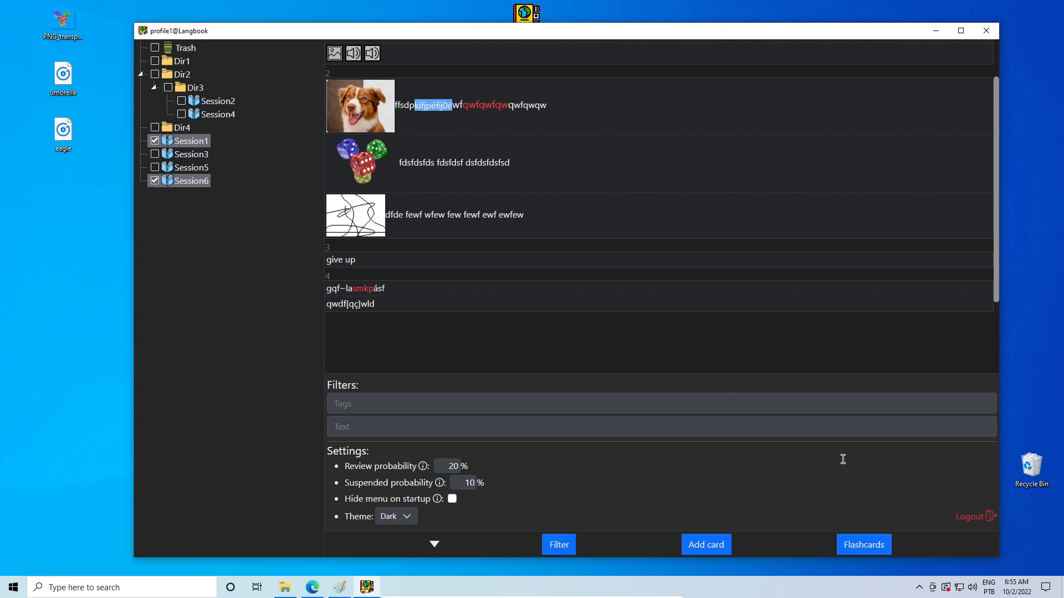
click(878, 553)
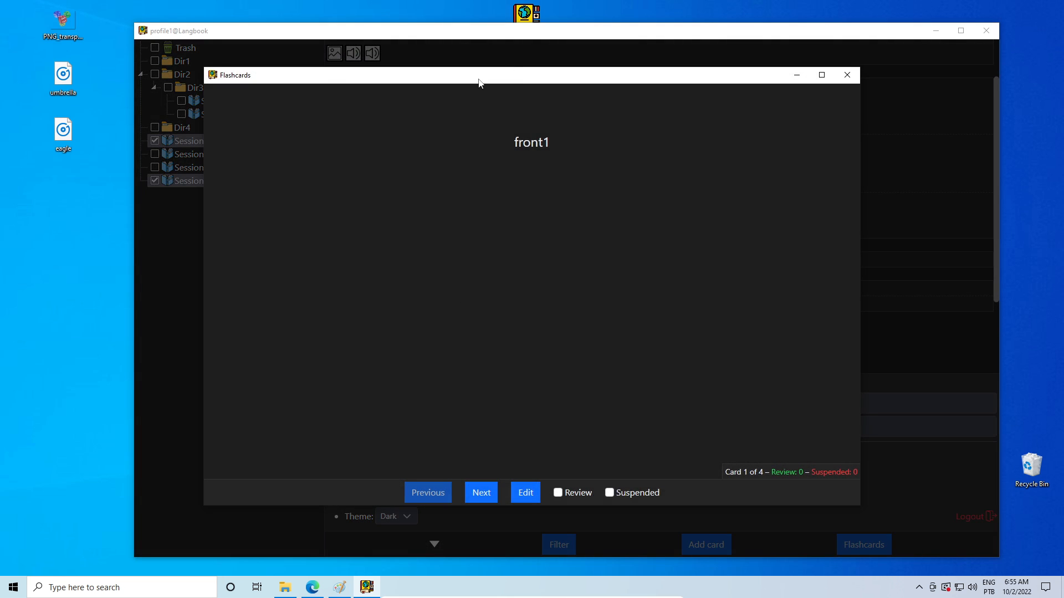
drag(480, 84, 513, 474)
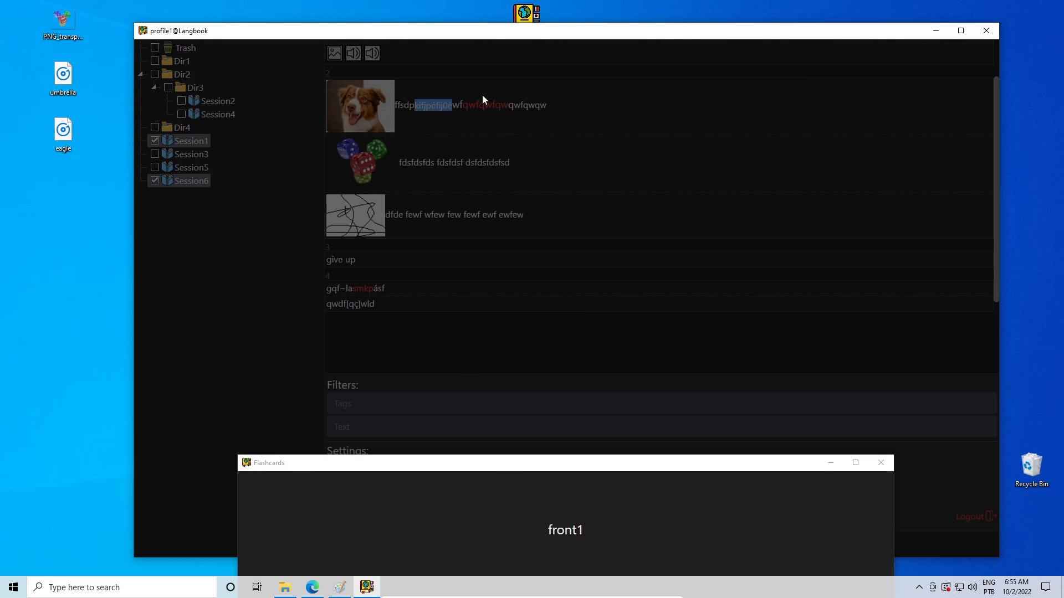
drag(503, 471, 385, 31)
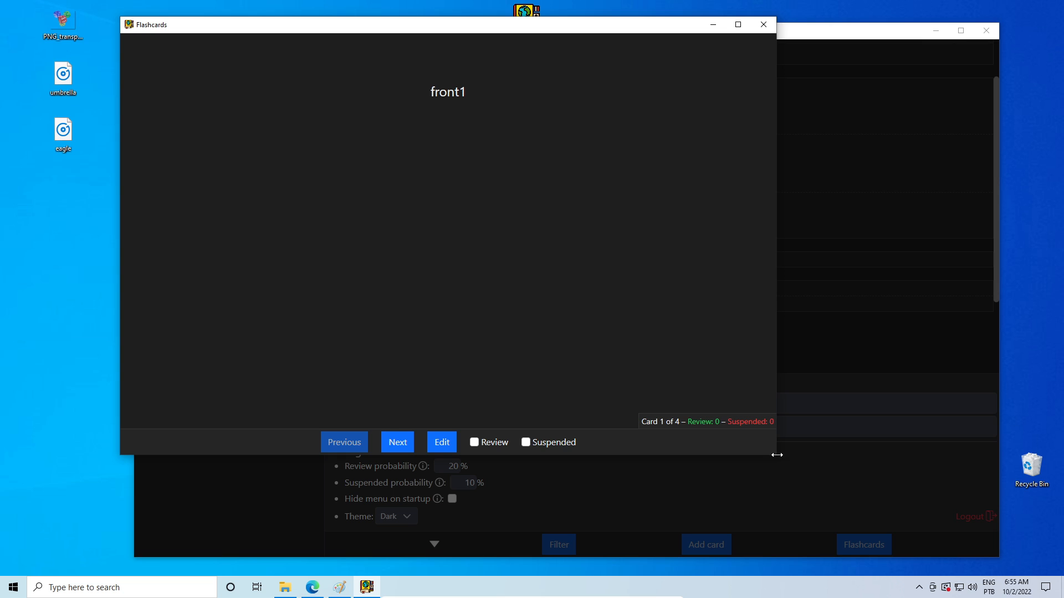
drag(775, 459, 1018, 552)
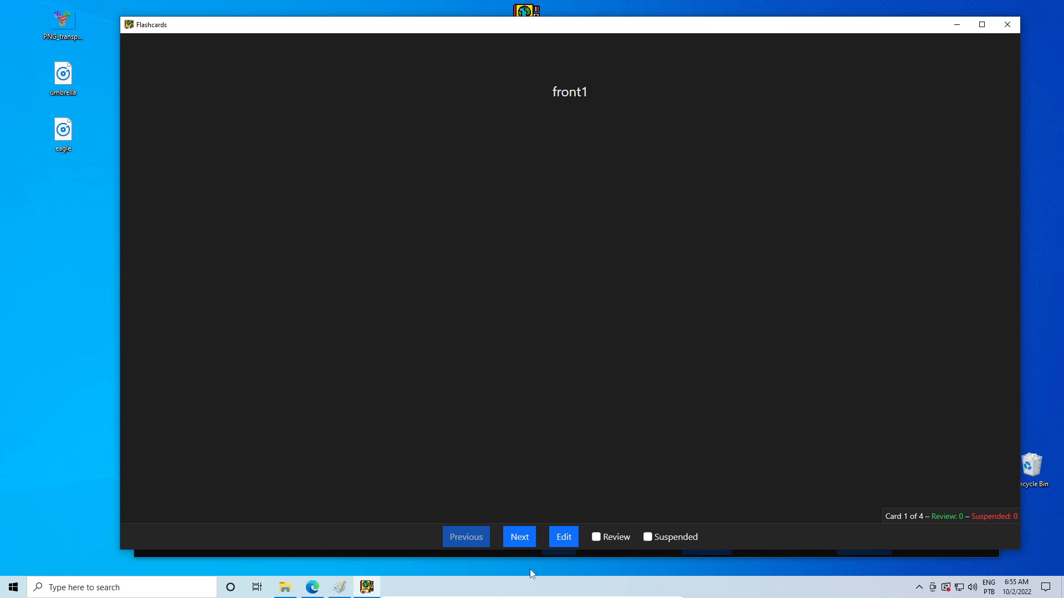
Step: Advance through the flashcards, revealing the card contents, and return to the dog picture card with its full content shown
click(522, 539)
click(521, 539)
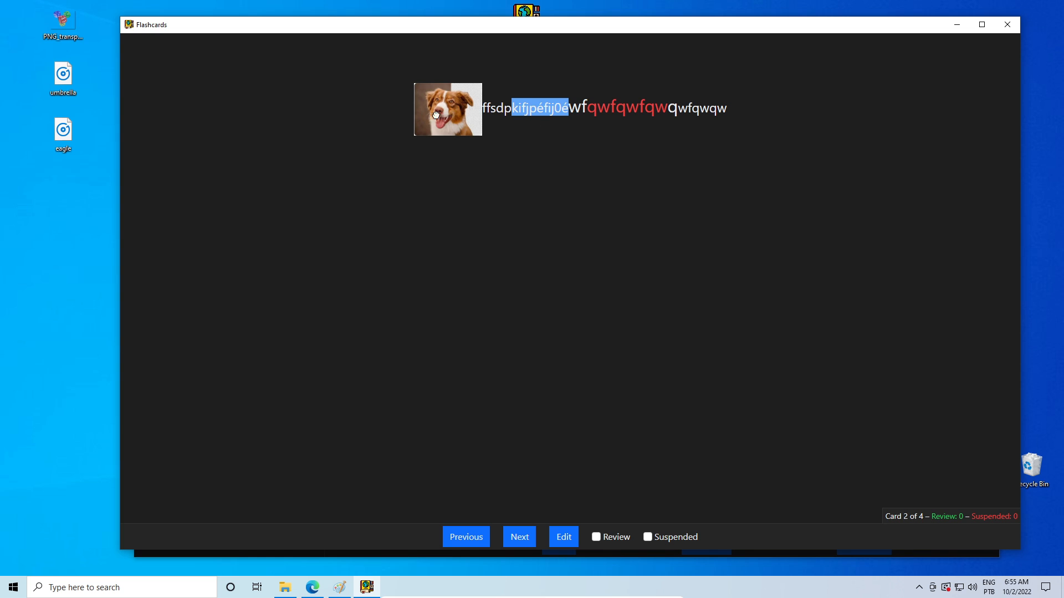
click(515, 535)
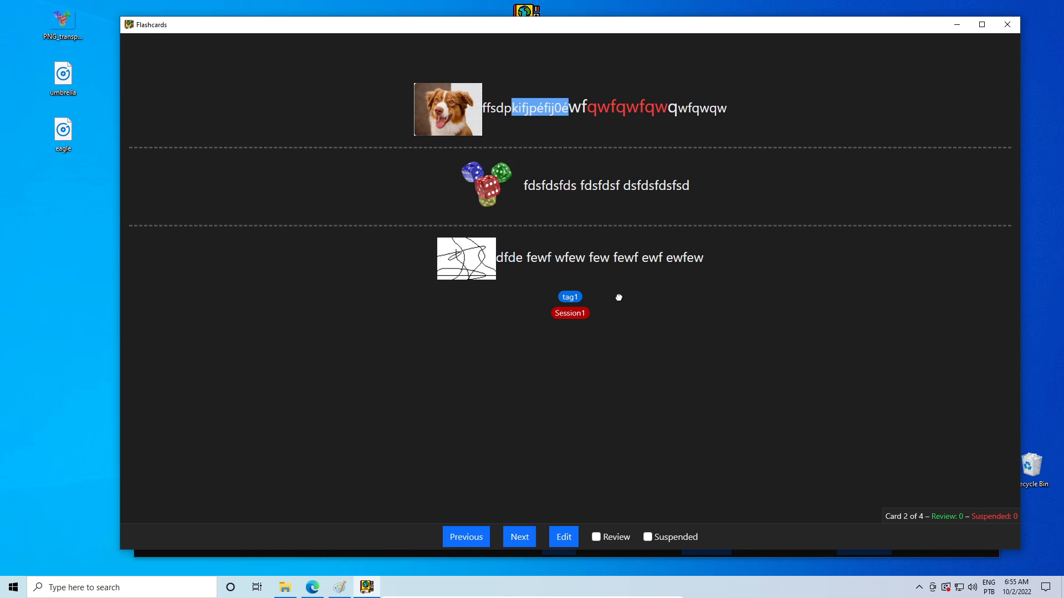
click(515, 542)
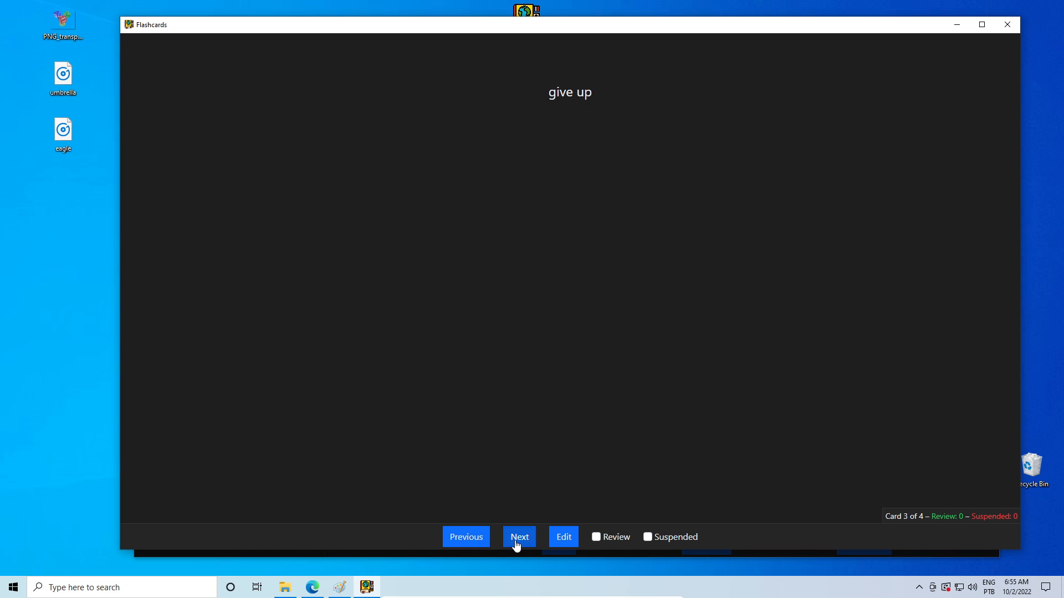
click(515, 542)
click(516, 542)
click(515, 542)
click(515, 542)
click(516, 545)
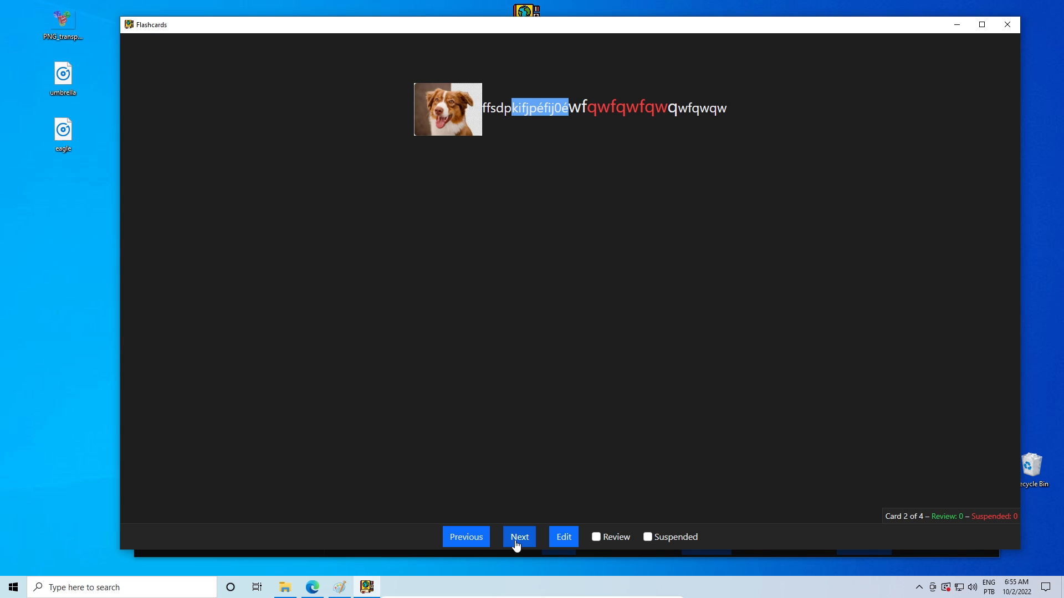
click(526, 540)
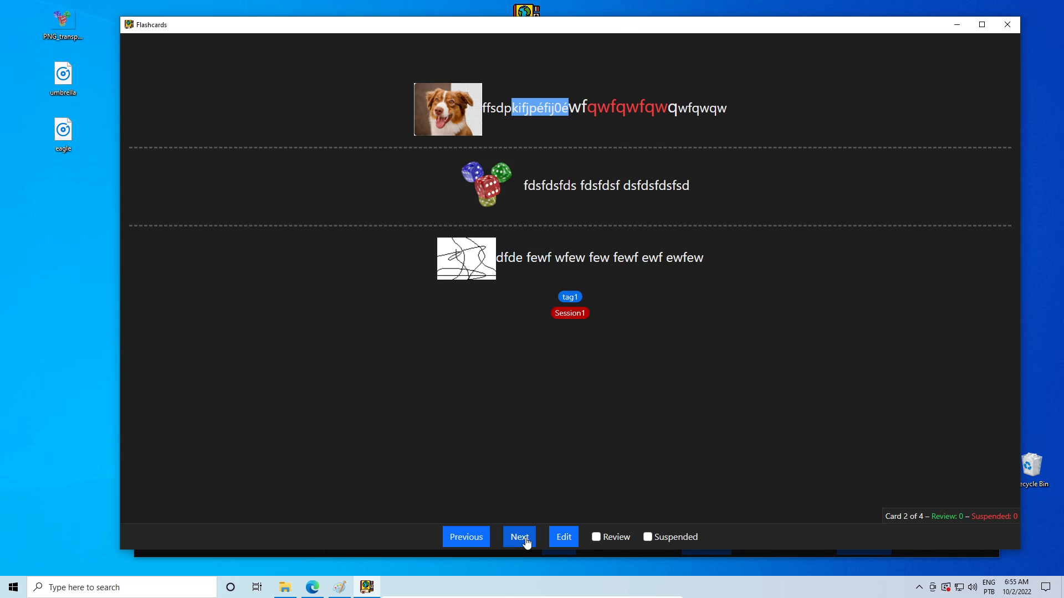
Step: Mark the "give up" flashcard for review, and look over its edit form before saving the card
click(525, 540)
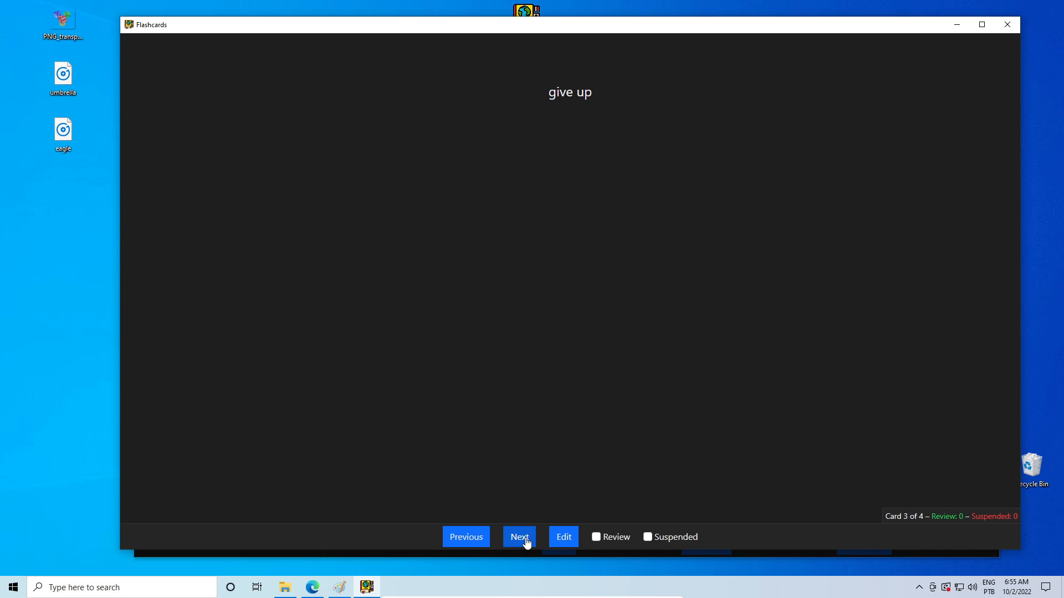
click(605, 537)
click(564, 537)
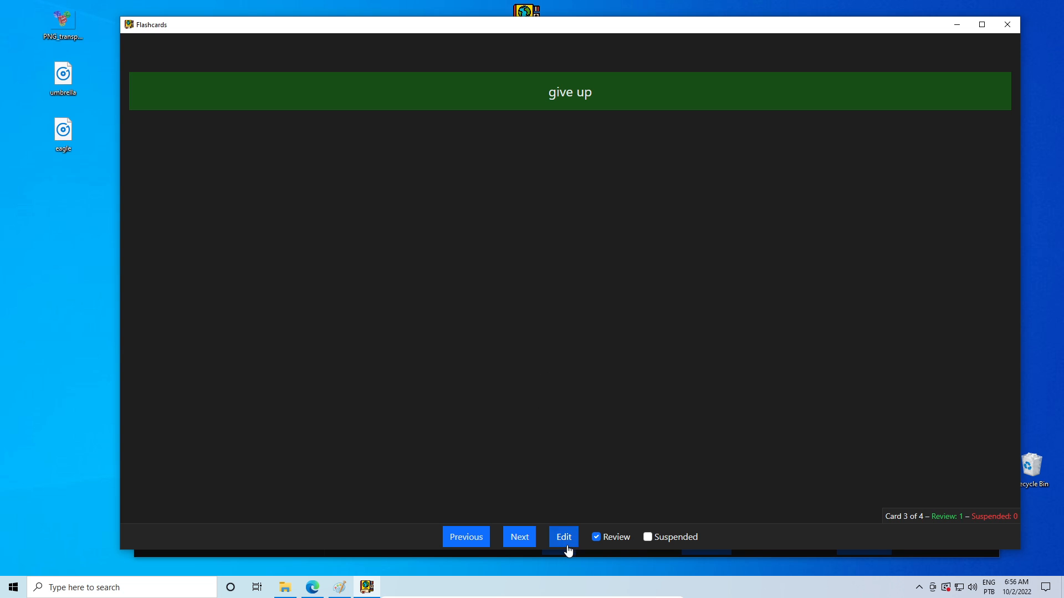
scroll(349, 400, down, 1)
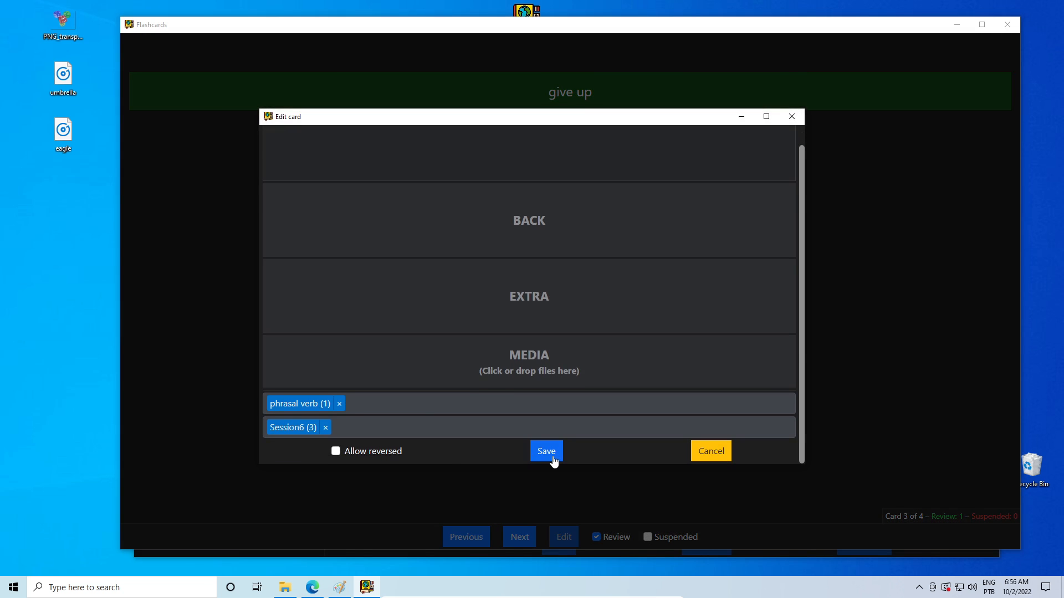
scroll(537, 381, up, 1)
scroll(535, 443, down, 1)
click(537, 455)
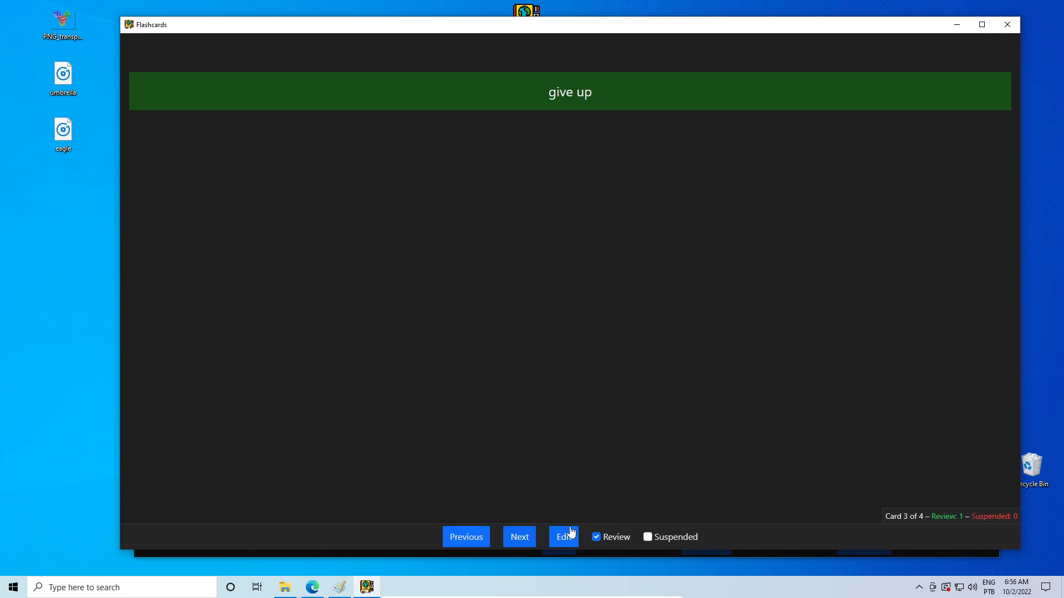
Step: Advance to the "front1" flashcard and mark it as suspended
click(525, 542)
click(526, 542)
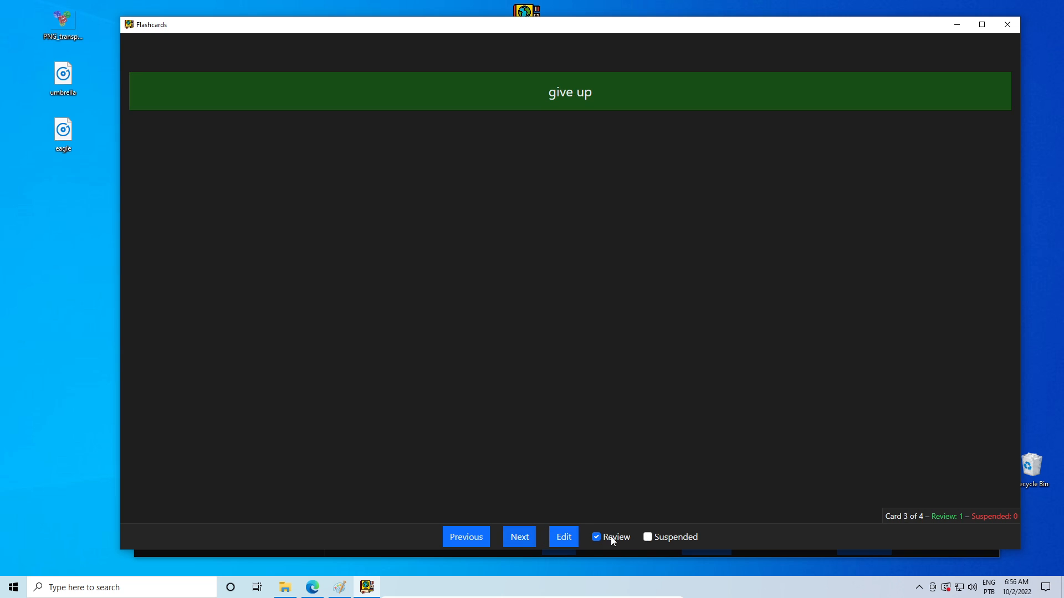
click(513, 538)
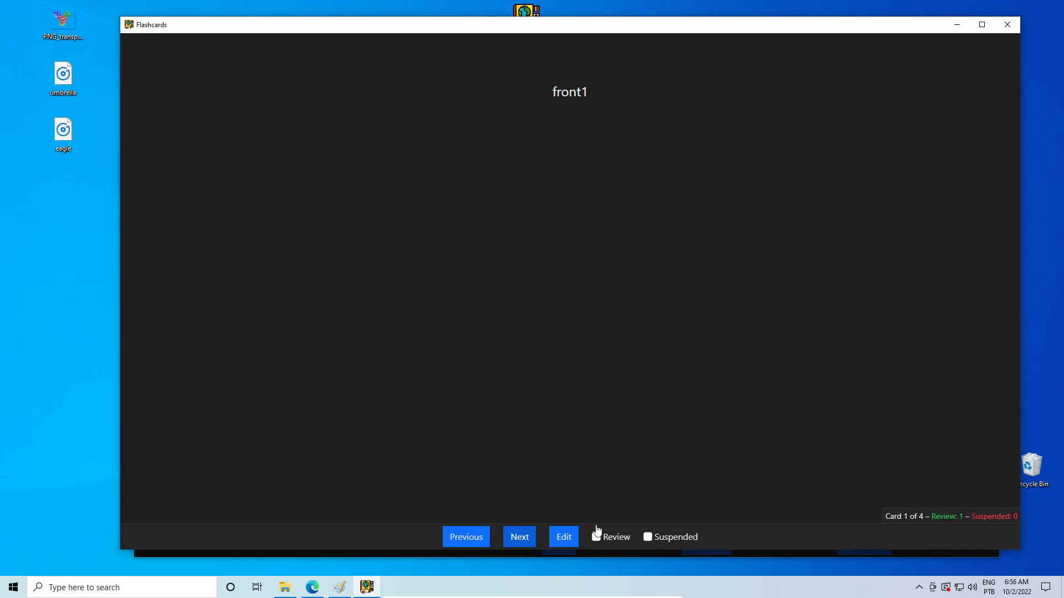
click(648, 537)
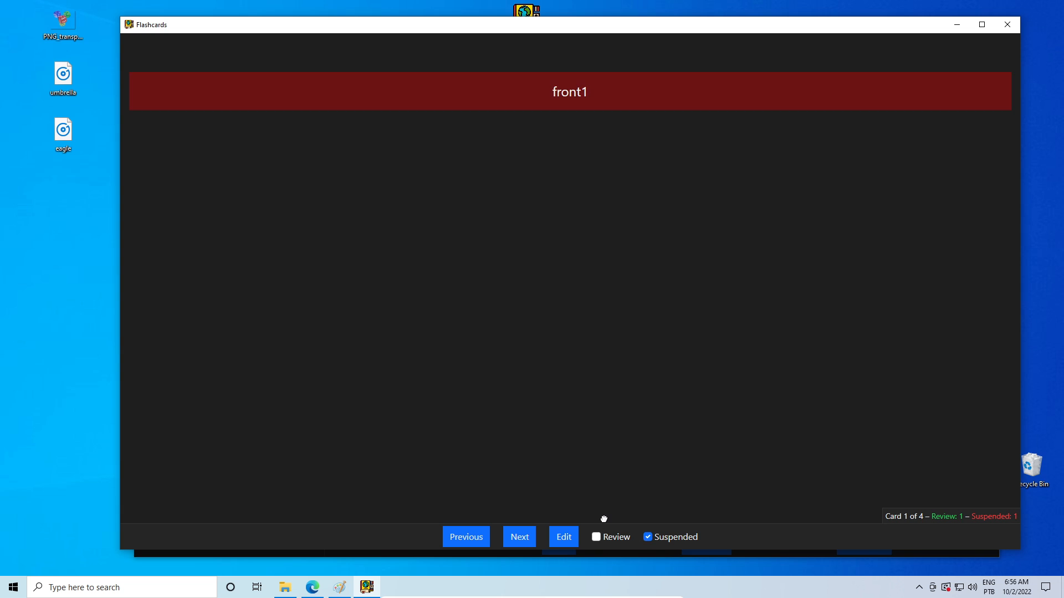
Step: Cycle repeatedly through the flashcards, revealing each card's contents to examine how often reviewed and suspended cards appear, and close the Flashcards window
click(517, 539)
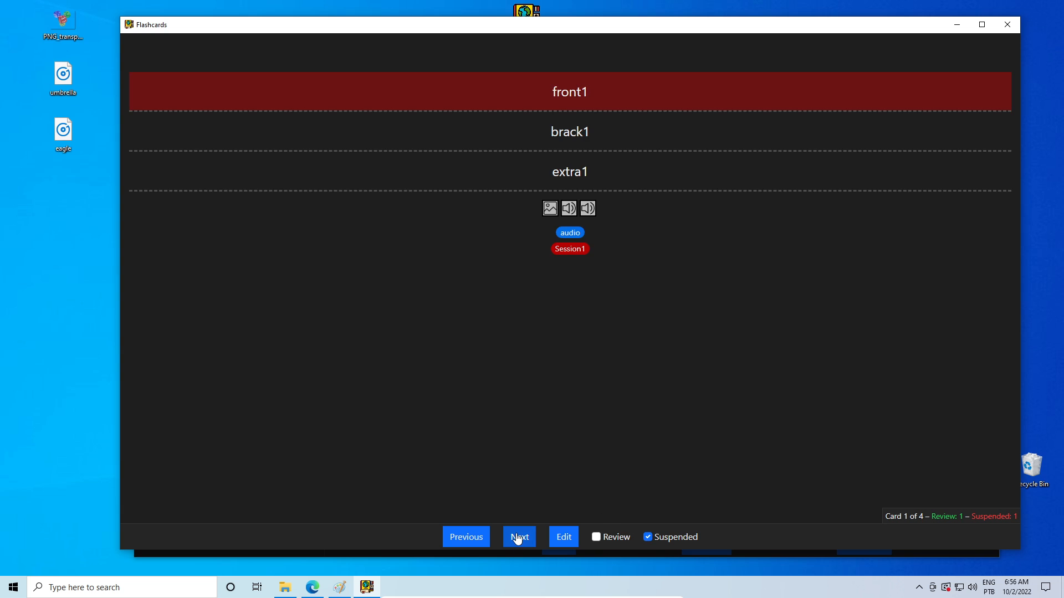
click(517, 539)
click(517, 539)
click(517, 538)
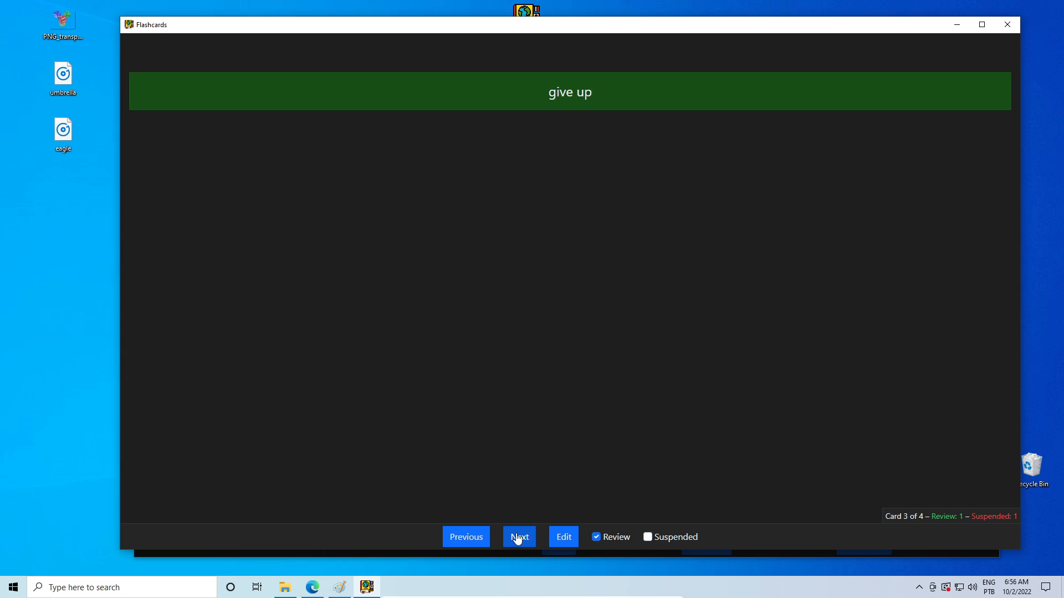
click(517, 539)
click(518, 539)
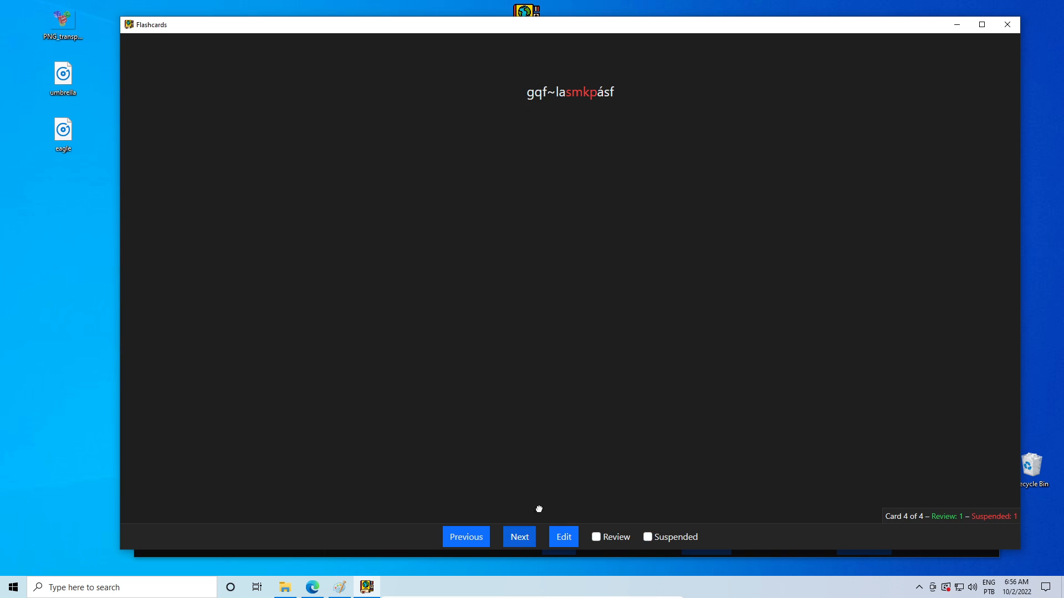
click(518, 538)
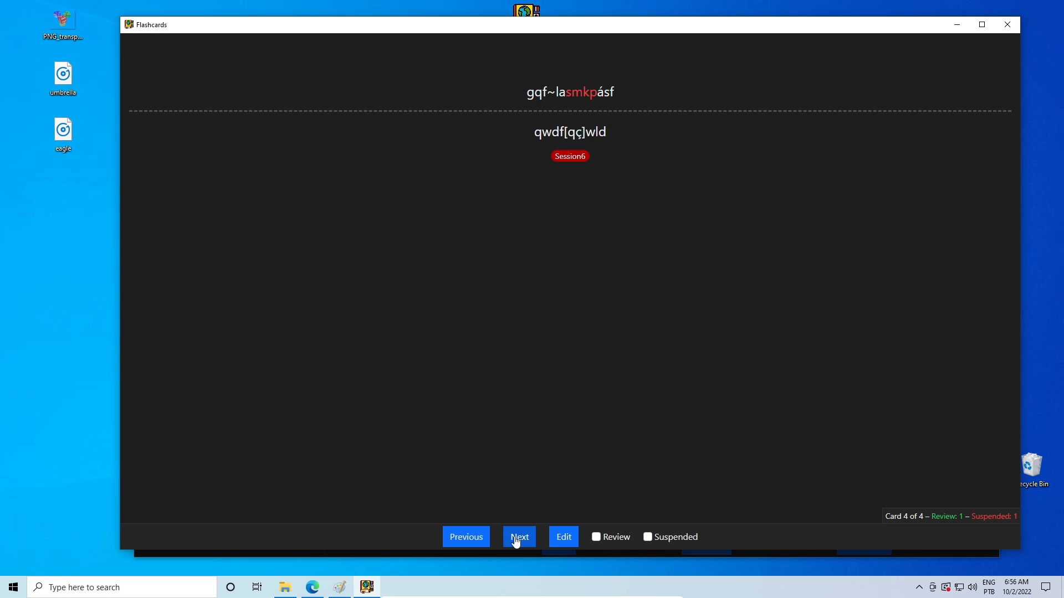
click(517, 539)
click(517, 538)
click(518, 538)
click(518, 539)
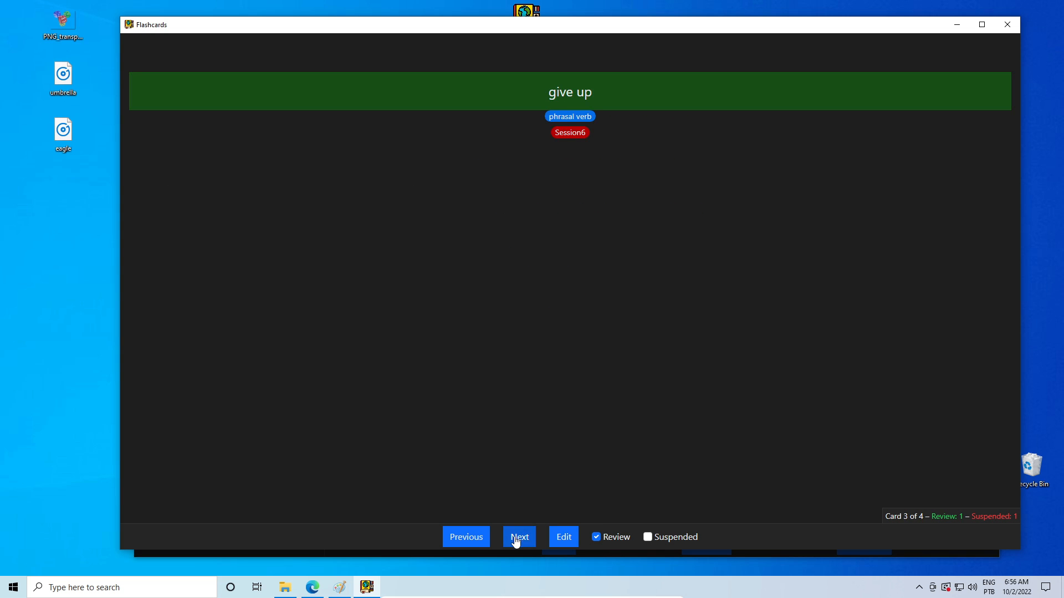
click(518, 538)
click(517, 538)
click(517, 539)
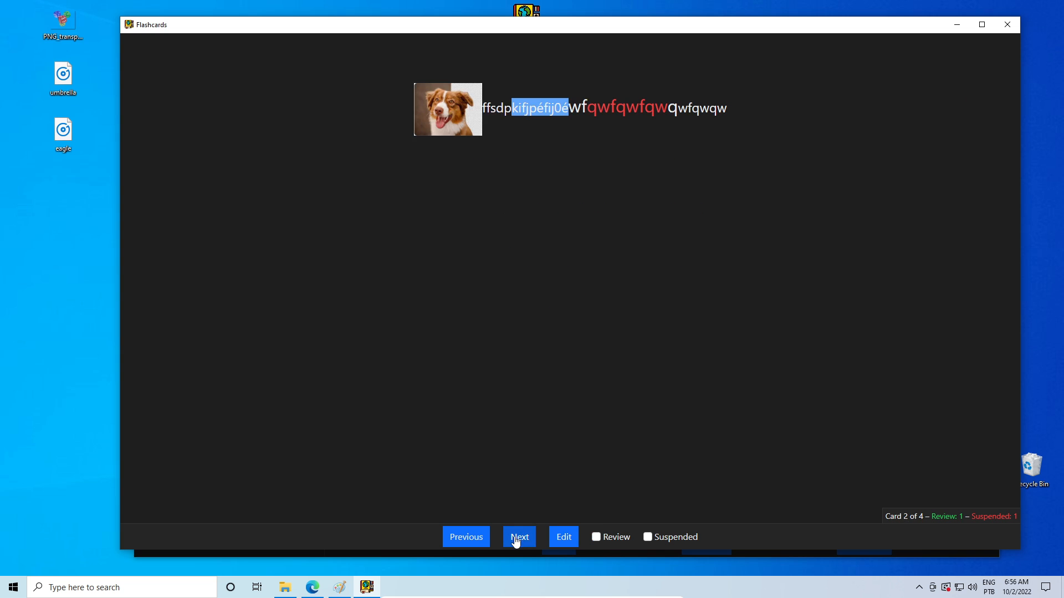
click(517, 539)
click(518, 539)
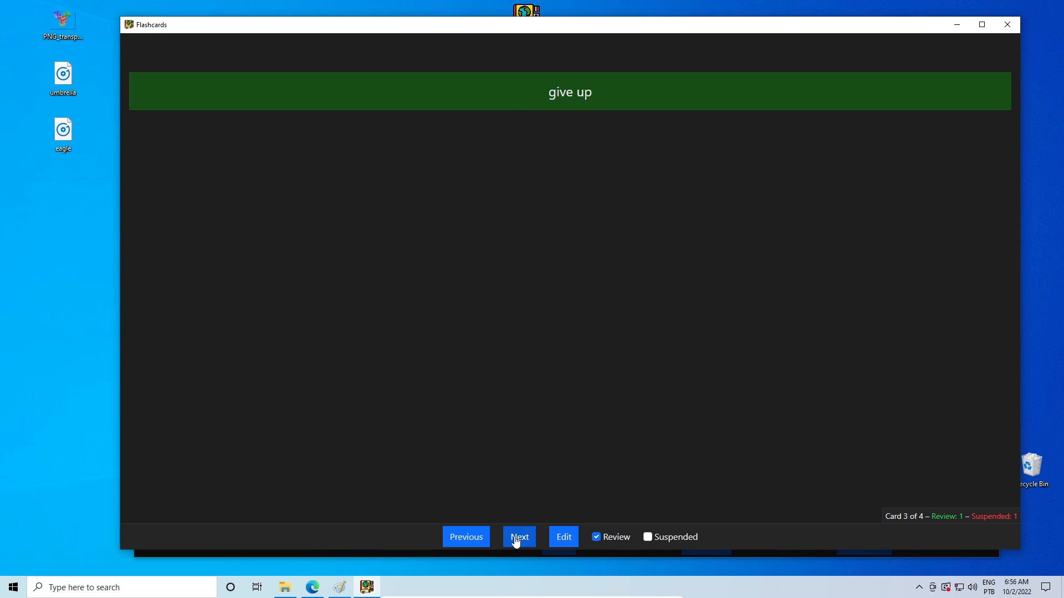
click(517, 539)
click(518, 538)
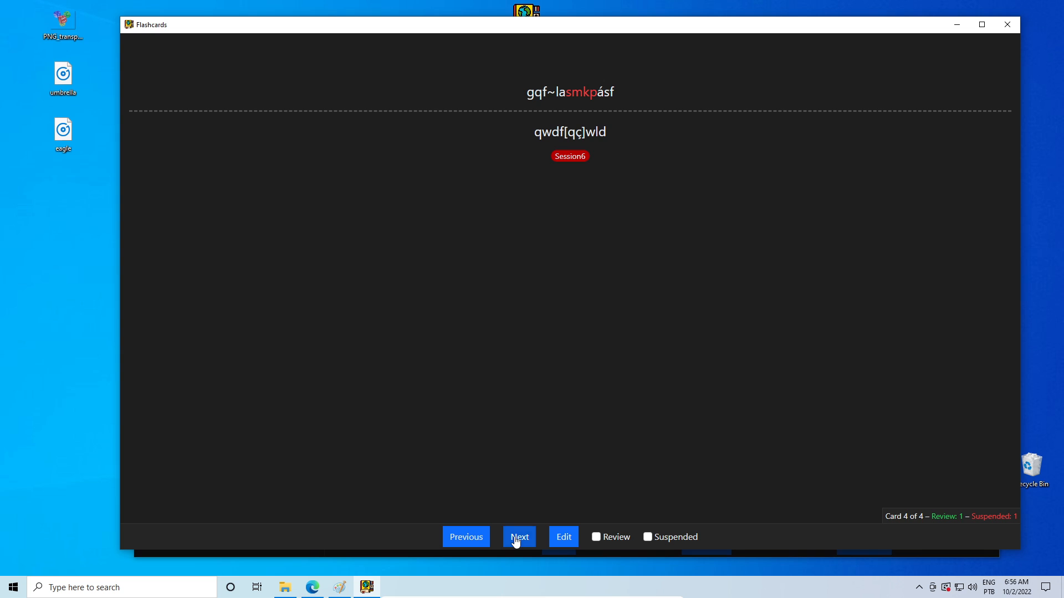
click(517, 538)
click(517, 539)
click(518, 538)
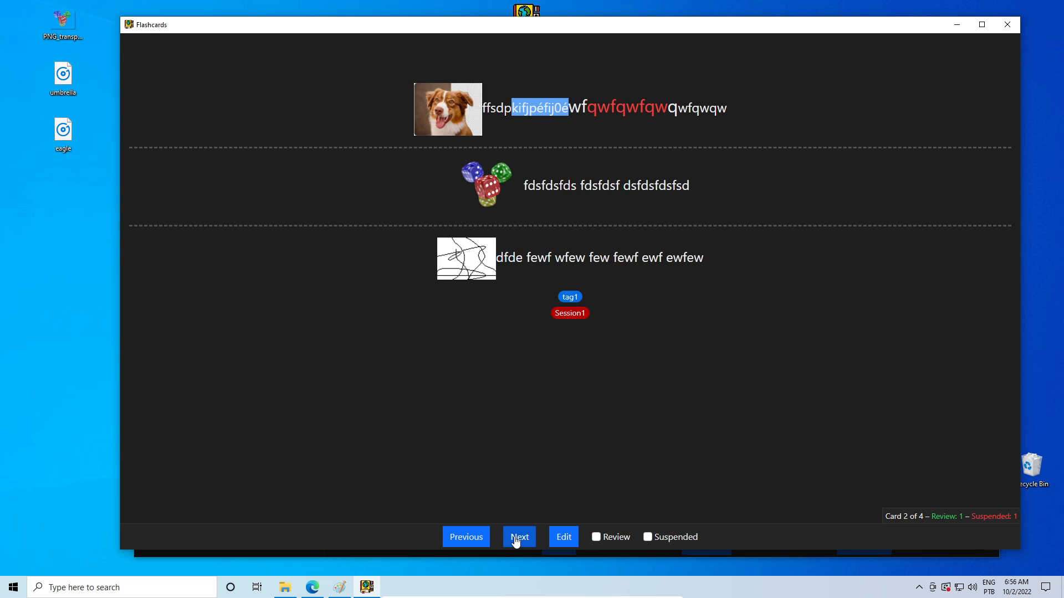
click(517, 539)
click(516, 541)
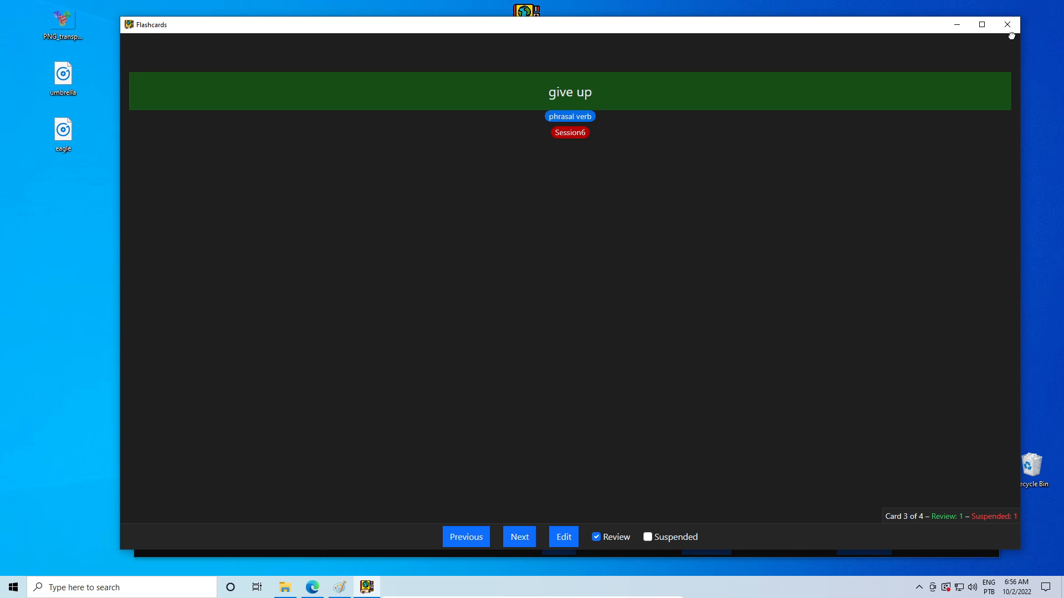
click(1007, 25)
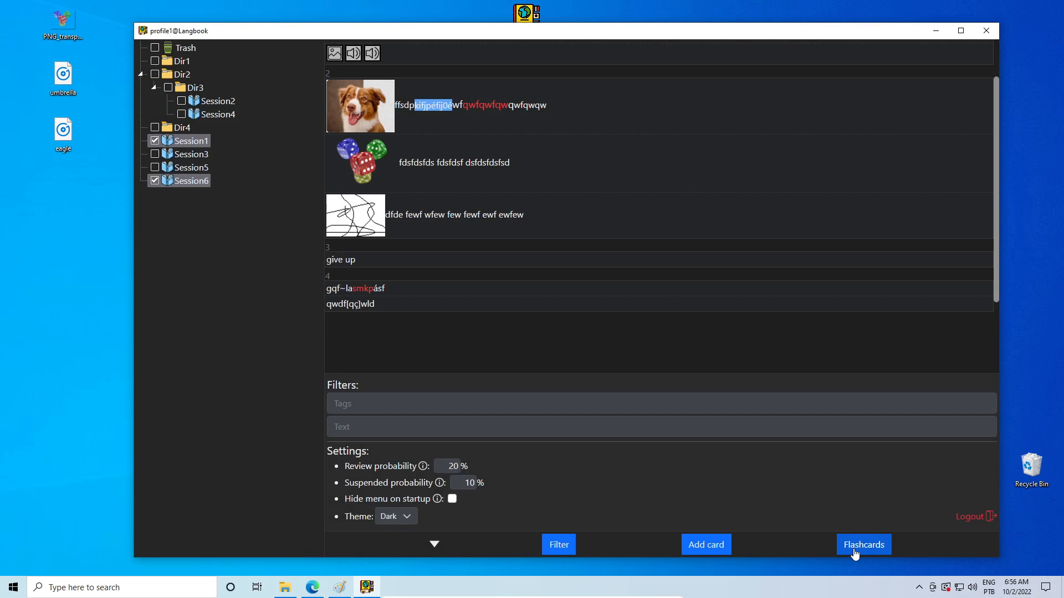
Step: Reopen the listed cards as flashcards, advance through them to check the card order and marks, and close the Flashcards window
click(856, 544)
click(488, 501)
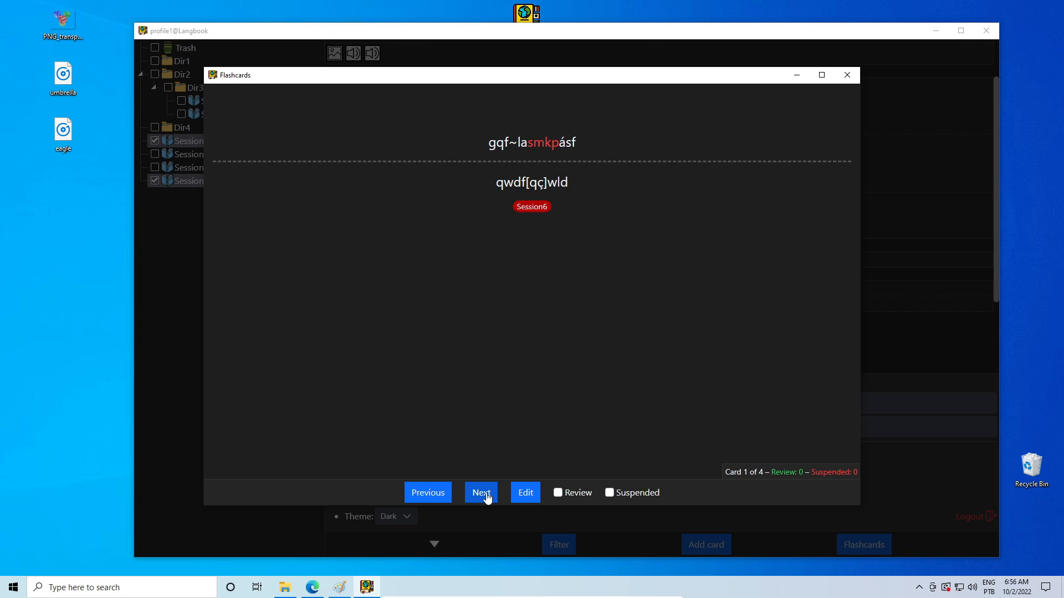
click(488, 500)
click(488, 500)
click(488, 501)
click(488, 499)
click(488, 499)
click(488, 497)
click(488, 497)
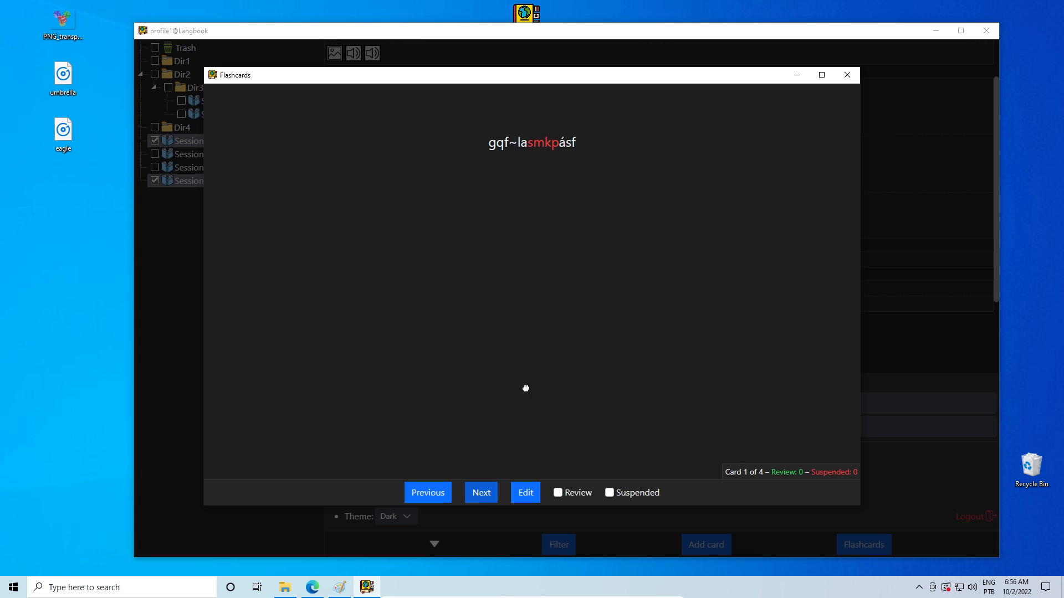
click(847, 75)
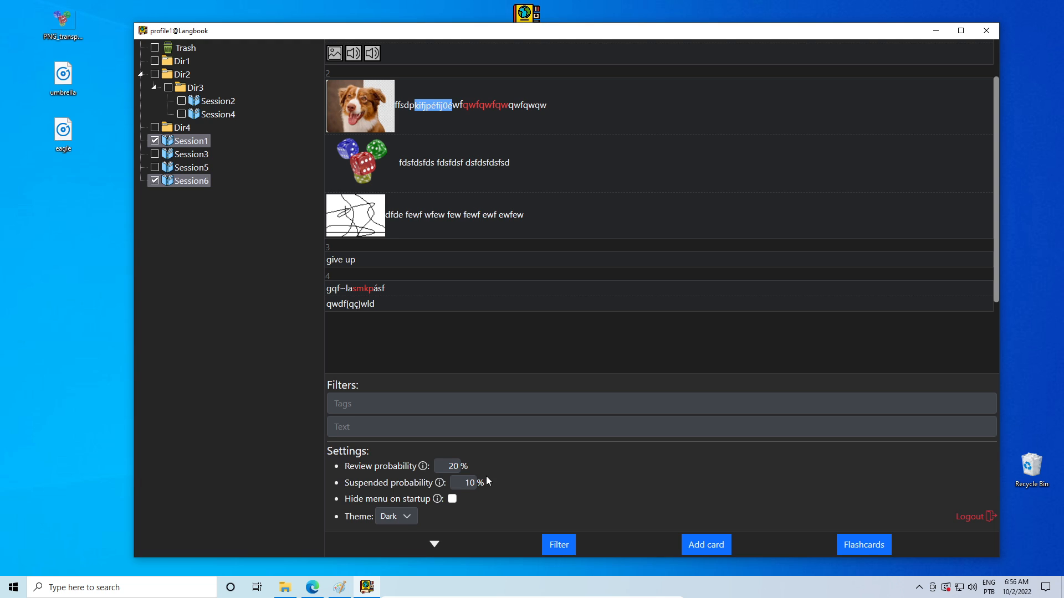
Step: Collapse and re-expand the filters and settings area below the card list
drag(451, 468, 478, 482)
click(435, 545)
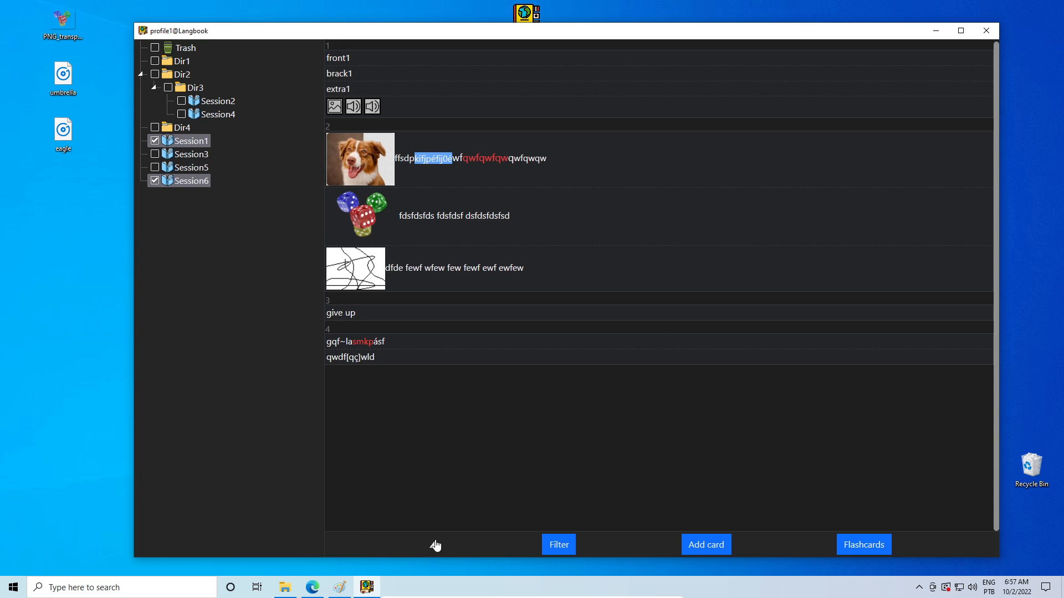
click(435, 545)
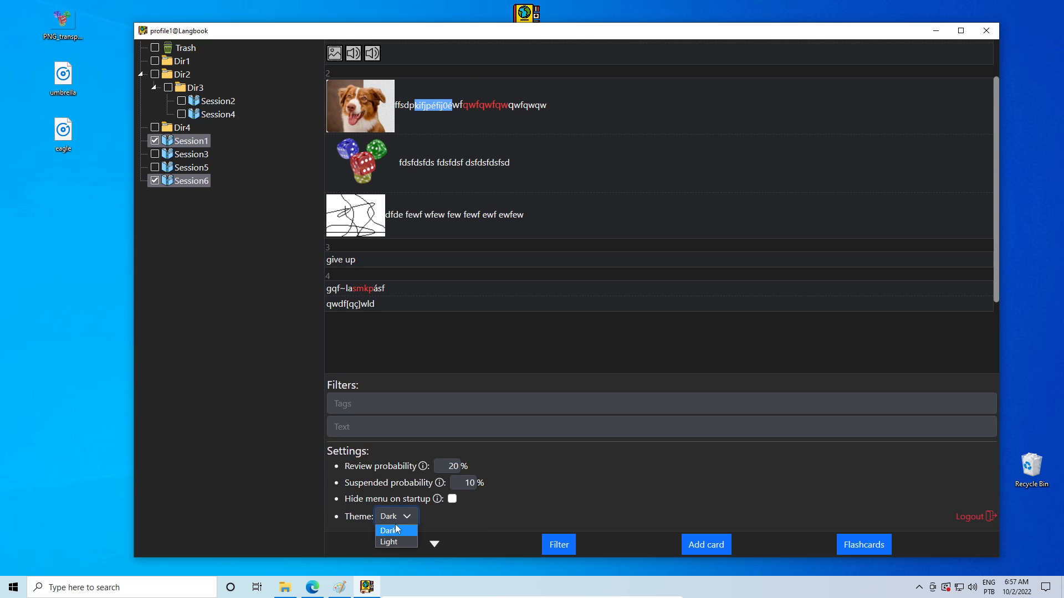
Step: Switch the theme to Light, preview the flashcards up to the dog picture card, and close the Flashcards window
click(392, 542)
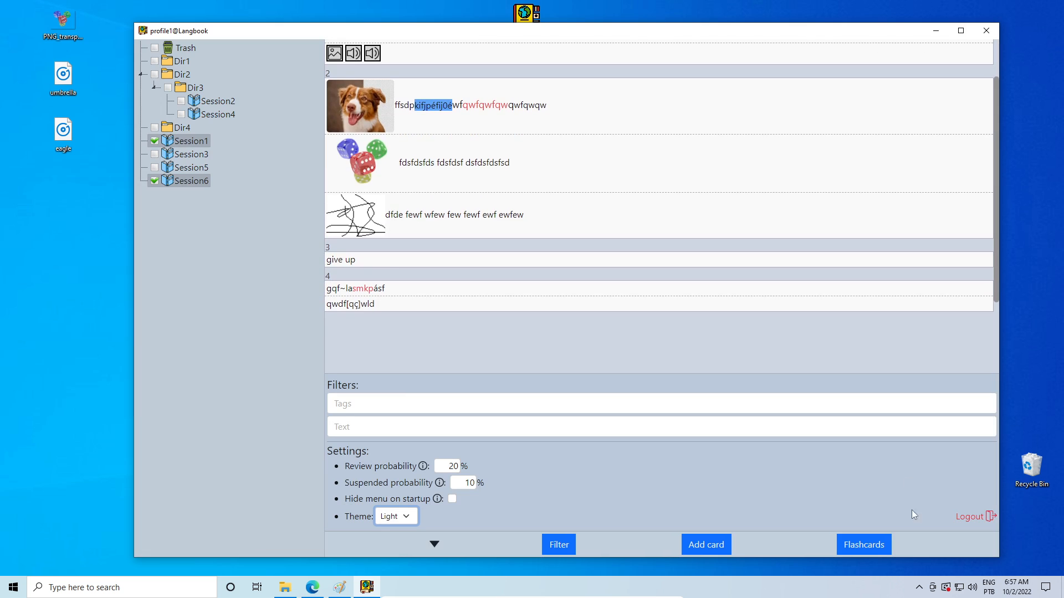
click(865, 544)
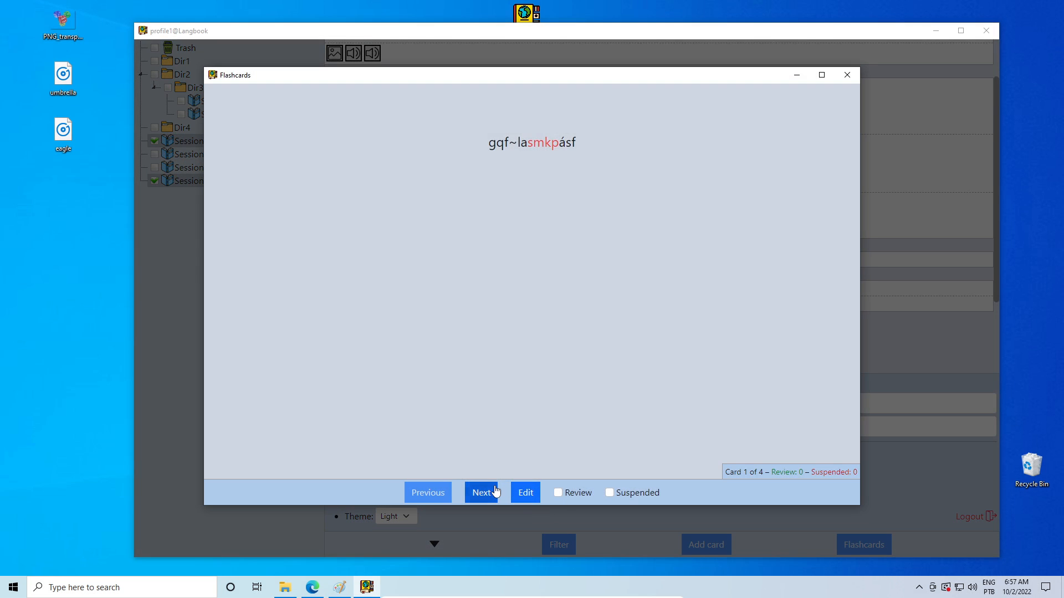
click(494, 491)
click(494, 492)
click(494, 491)
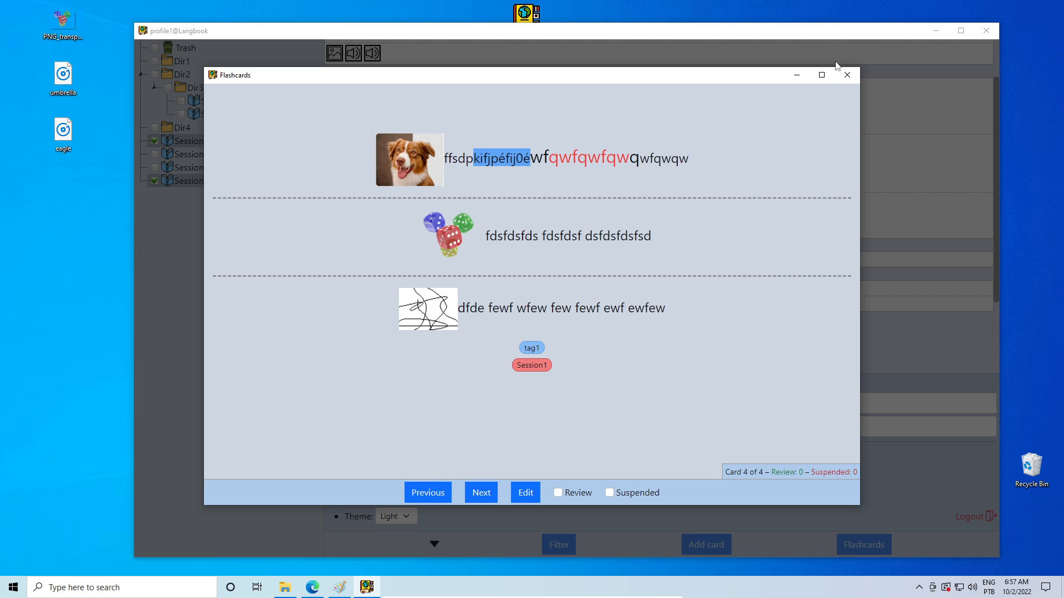
click(847, 74)
Step: Set the theme back to Dark and look over the card list in it
click(407, 518)
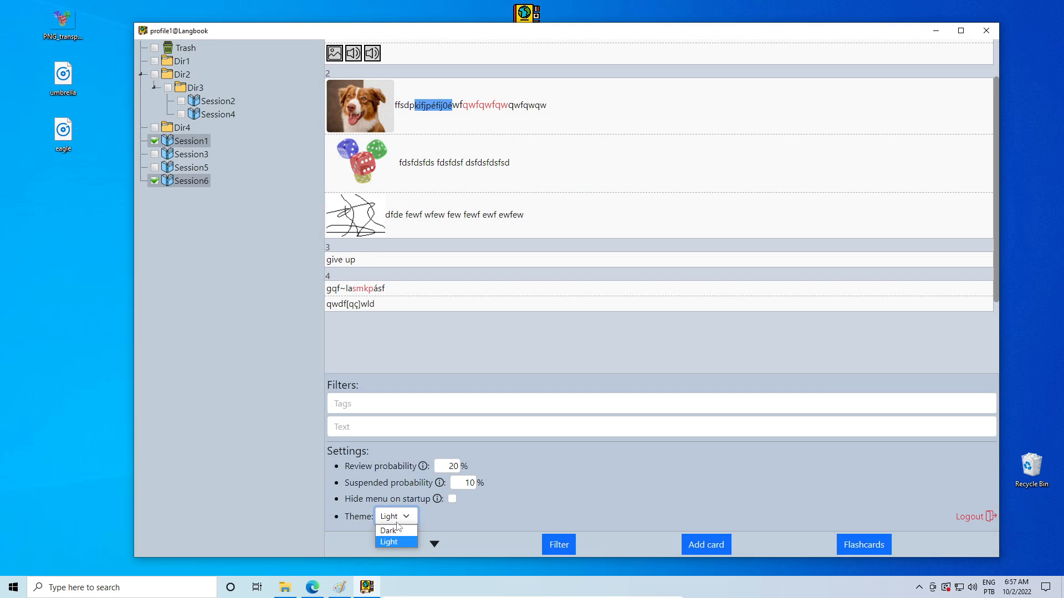
click(400, 527)
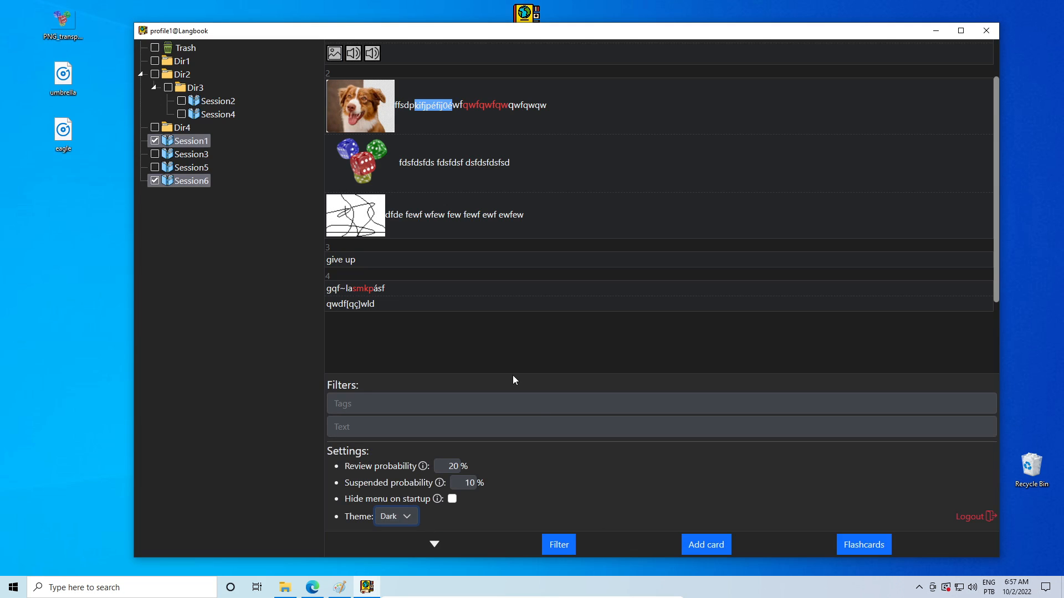
scroll(560, 354, up, 1)
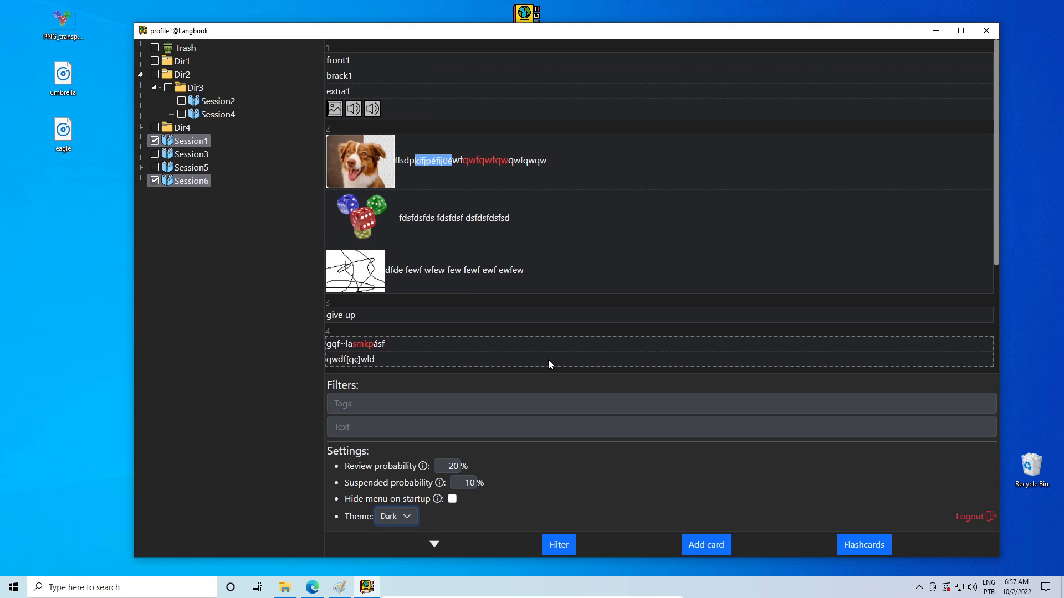
scroll(564, 318, down, 3)
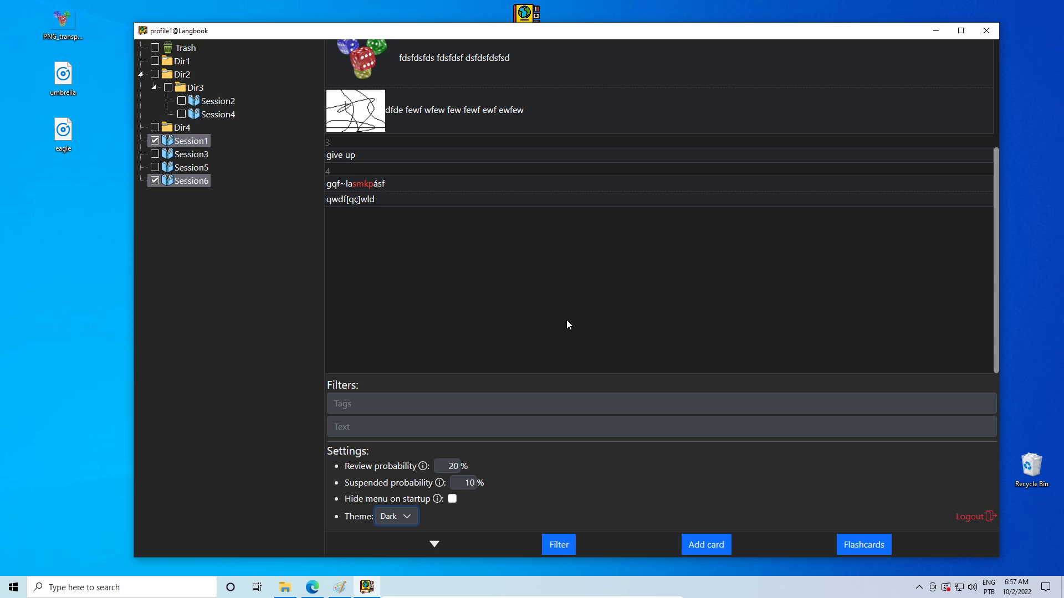
scroll(566, 320, up, 3)
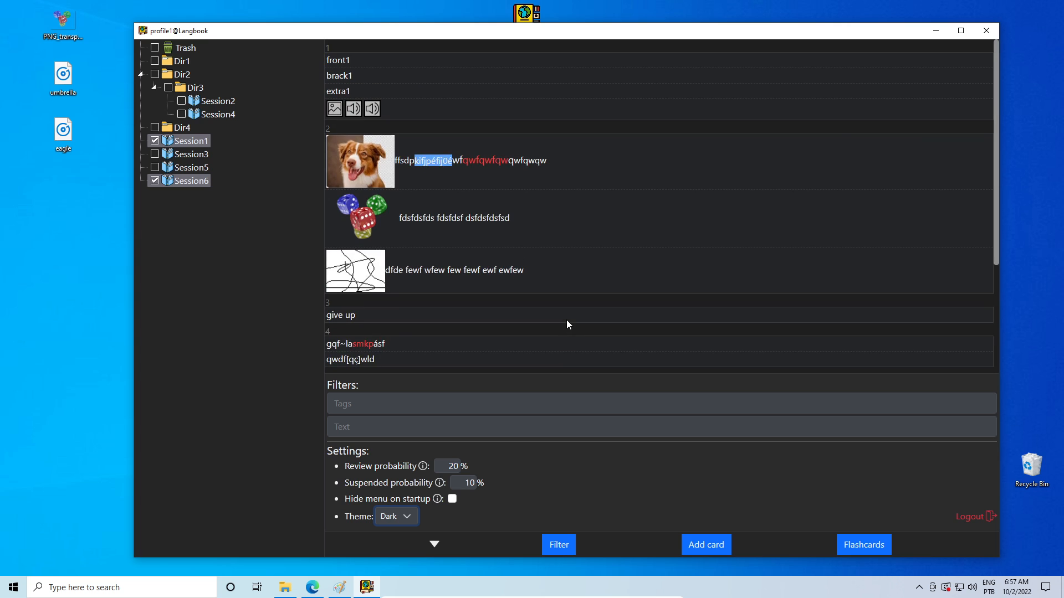
Step: Minimize Langbook, switch to File Explorer, examine the langbook program folder's path, and open its langbook-data folder
click(937, 32)
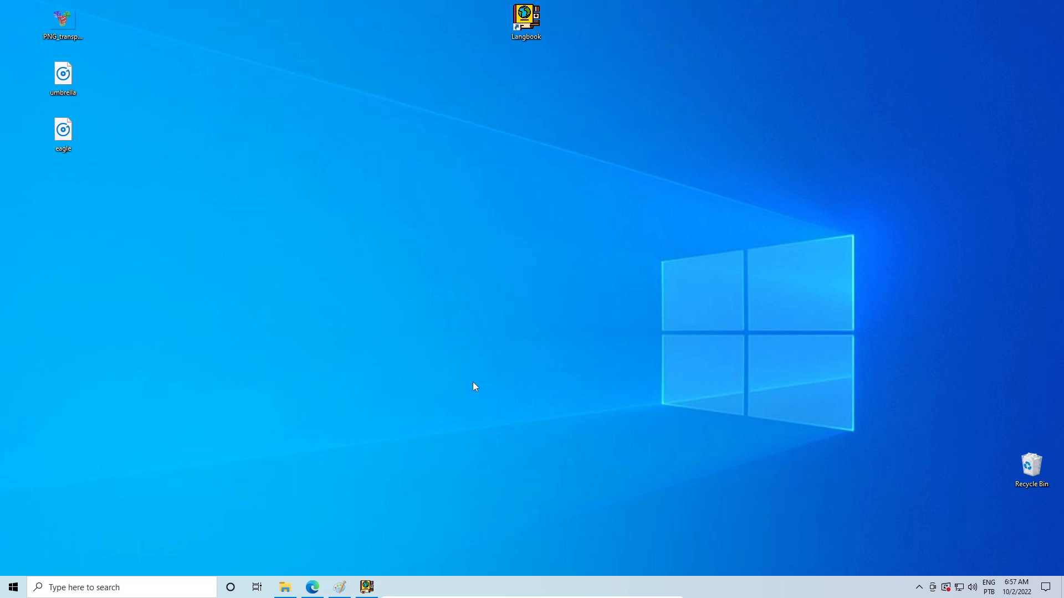
click(284, 587)
click(643, 250)
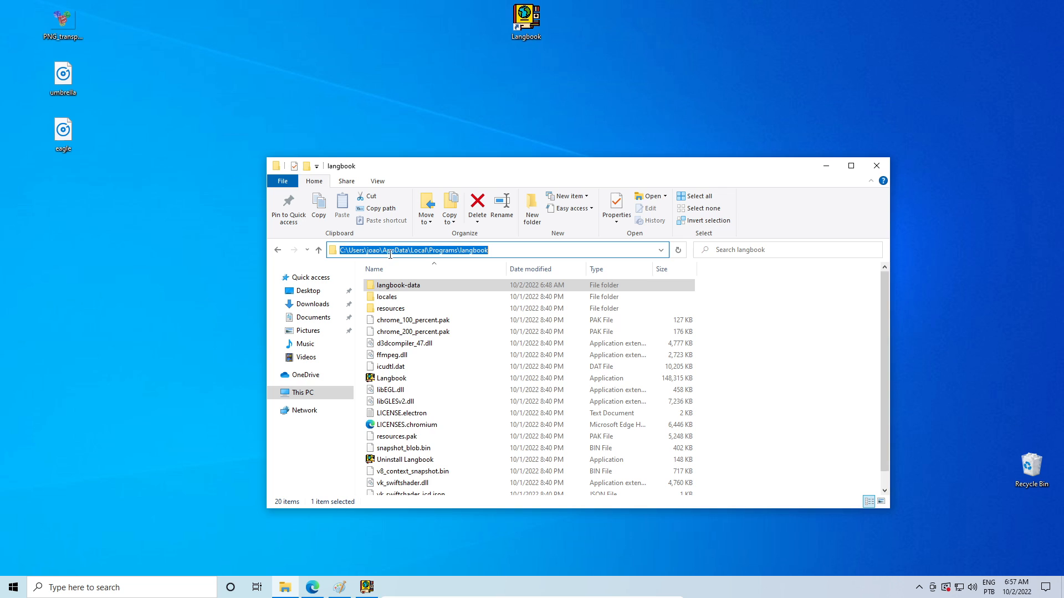
click(501, 252)
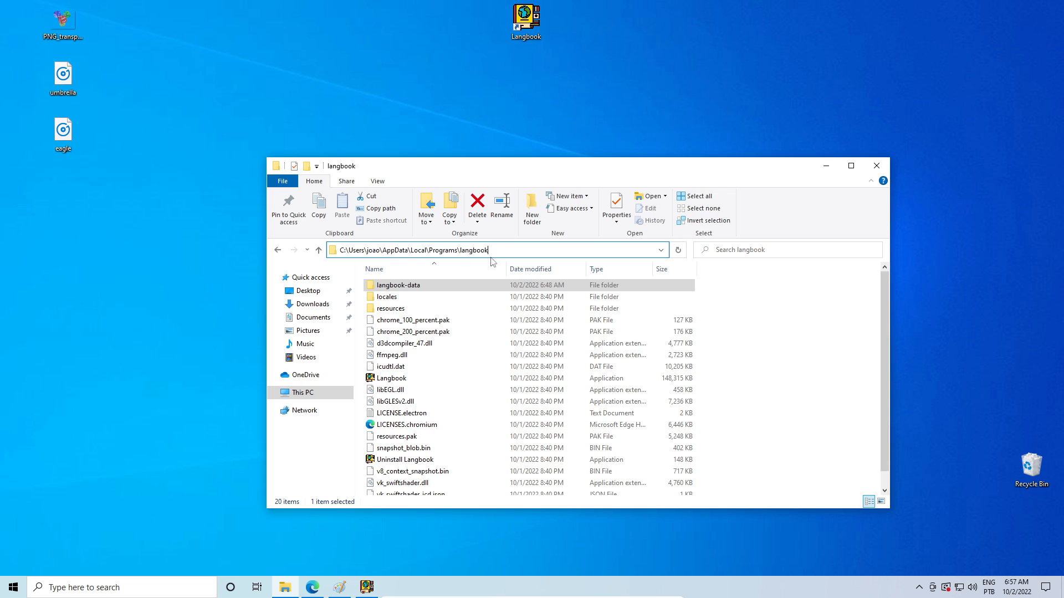
double_click(370, 254)
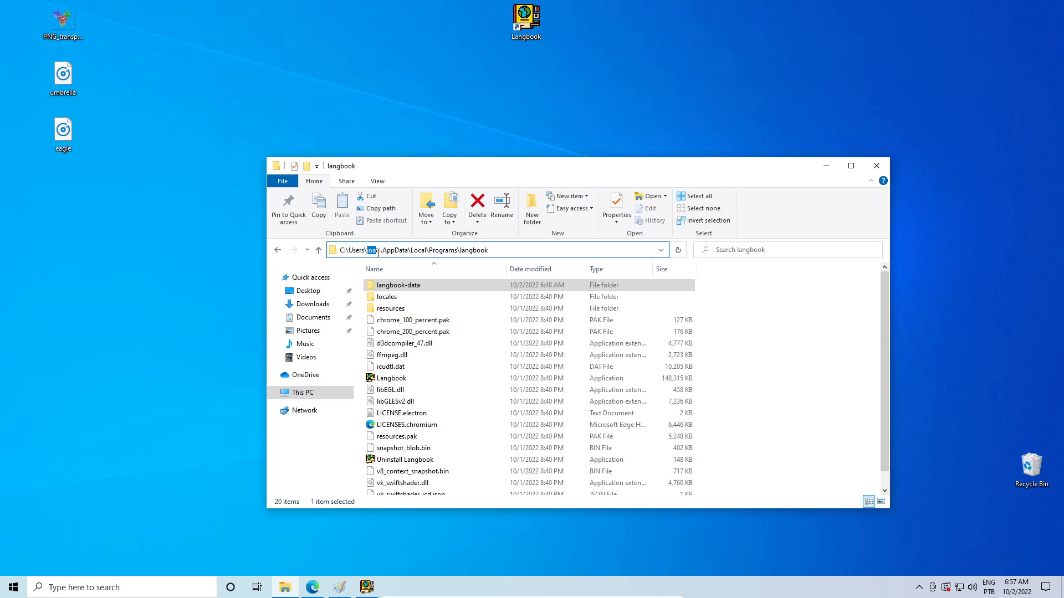
click(501, 253)
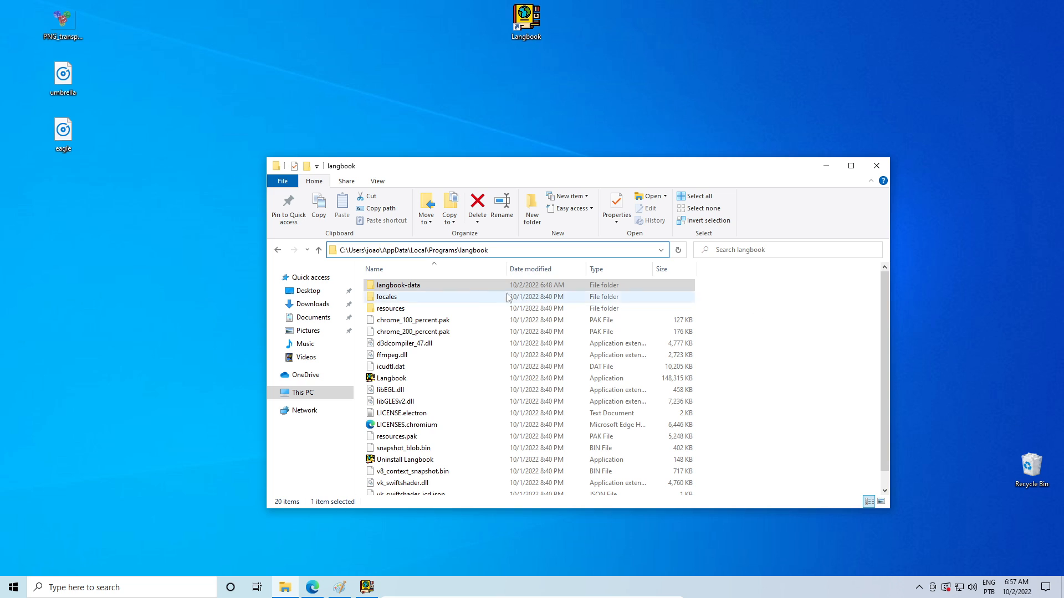
double_click(468, 286)
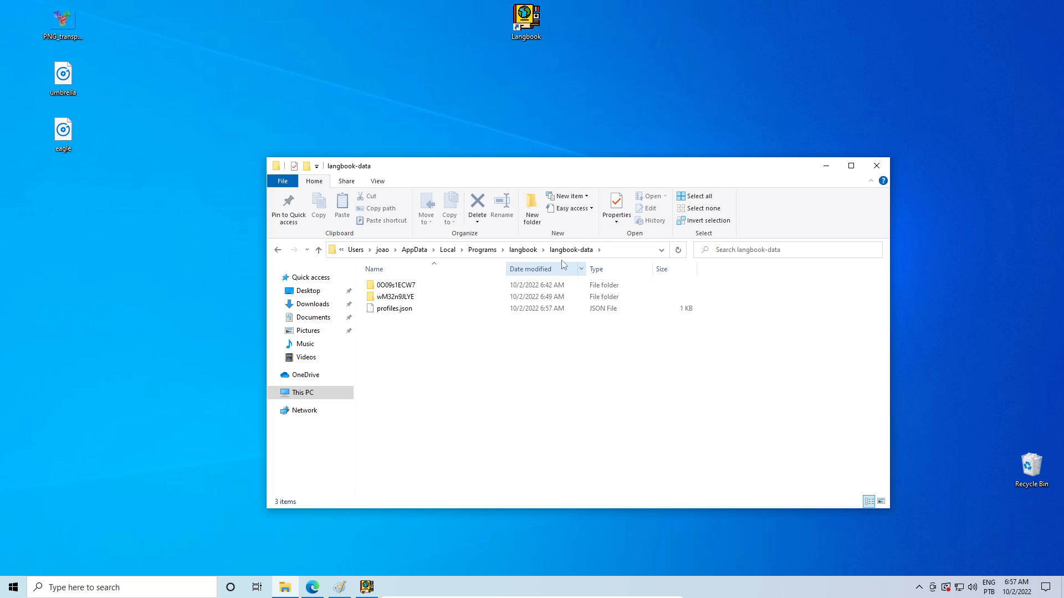
Step: Return to the langbook program folder and select the langbook-data folder inside it
click(523, 250)
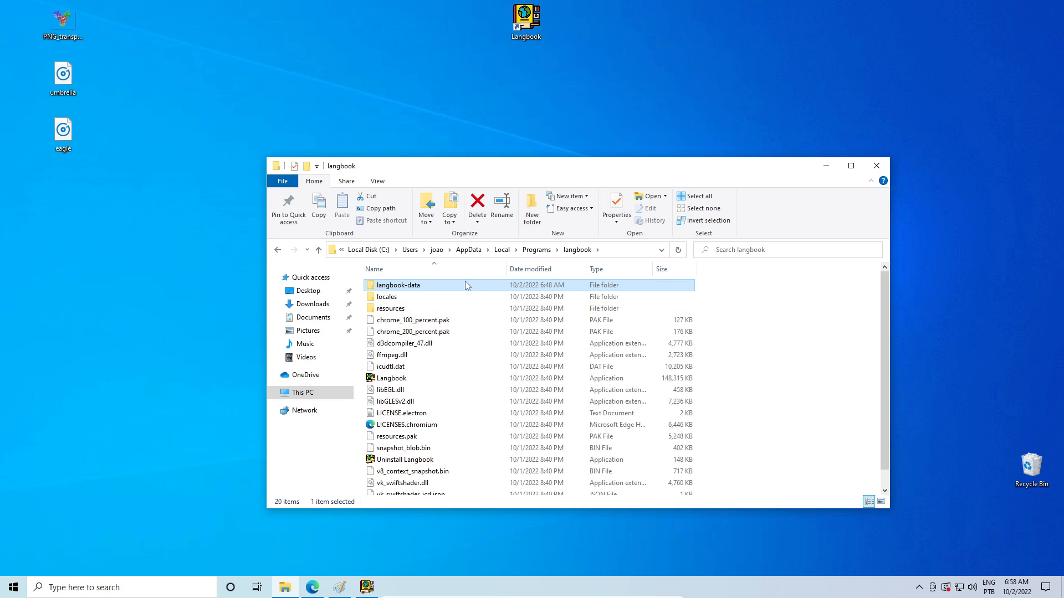
mouse_move(465, 284)
click(763, 349)
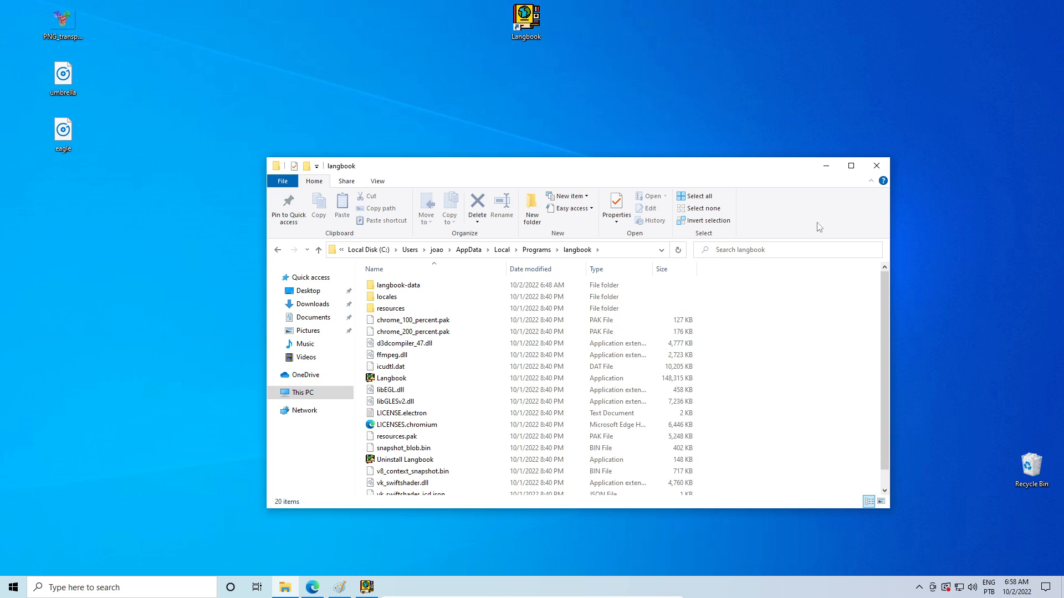
click(413, 289)
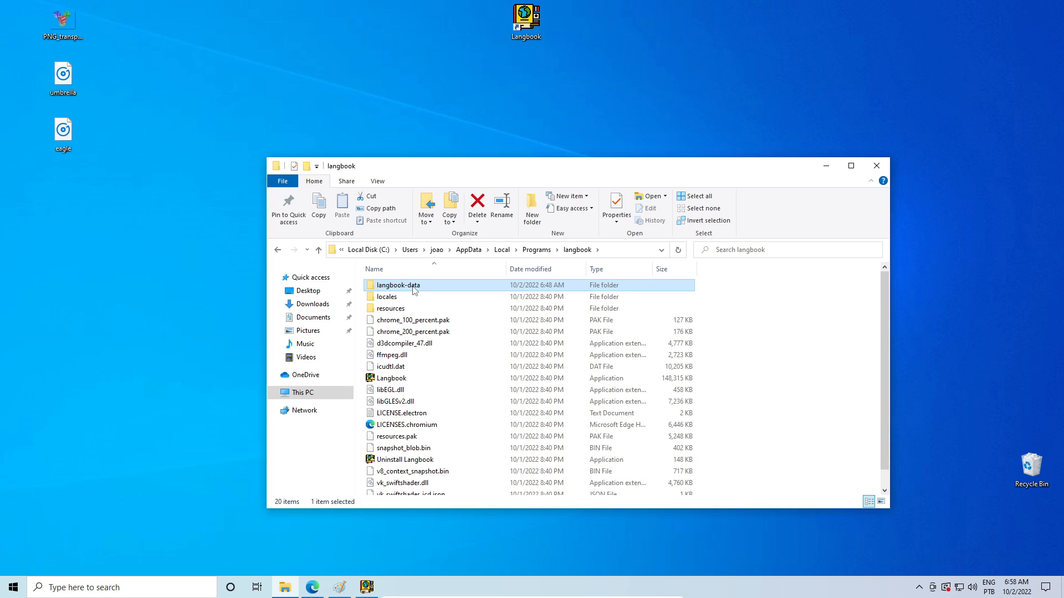
Step: Minimize File Explorer, switch to Microsoft Edge, and look over the Langbook repository page on GitHub, including its README and file list
click(296, 582)
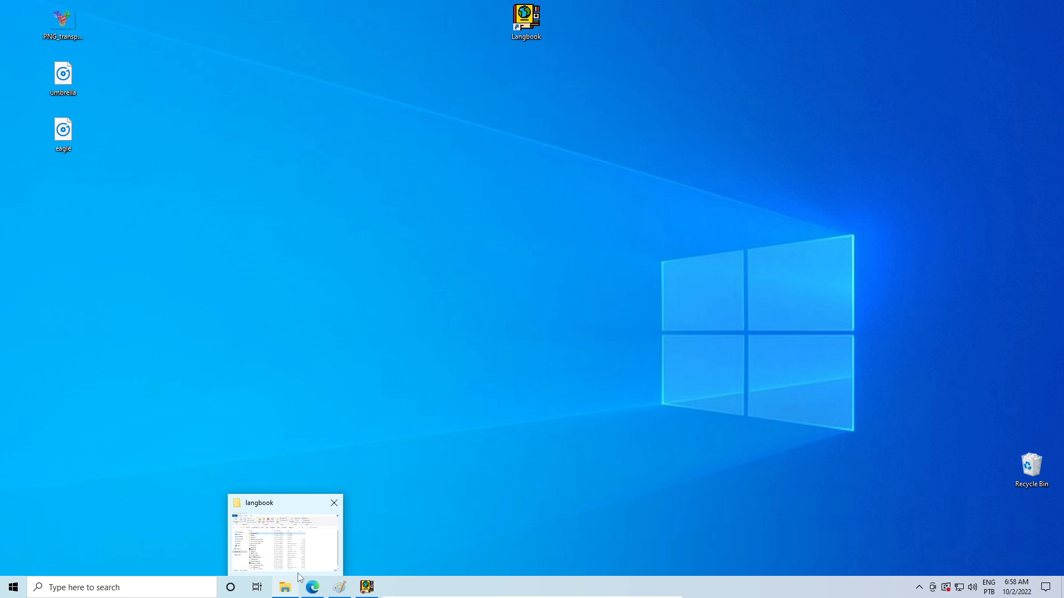
click(313, 587)
click(112, 17)
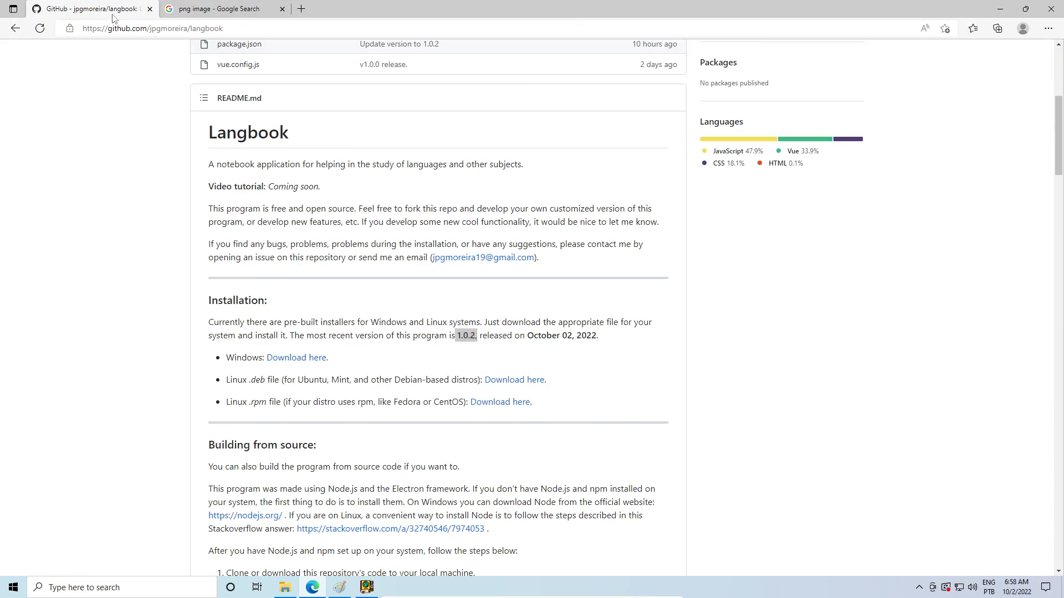
scroll(306, 315, down, 9)
scroll(299, 352, up, 13)
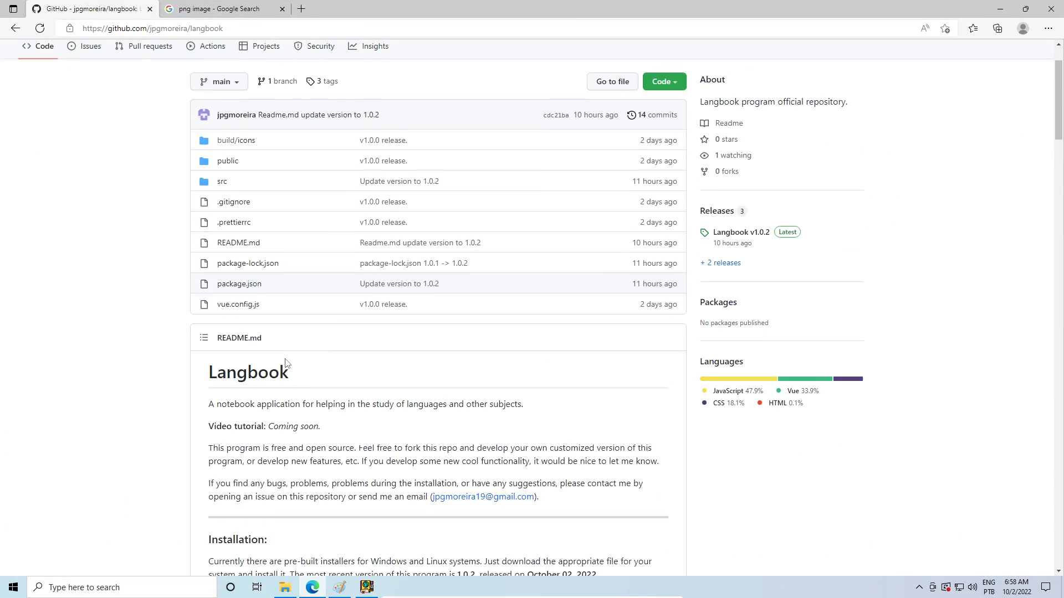